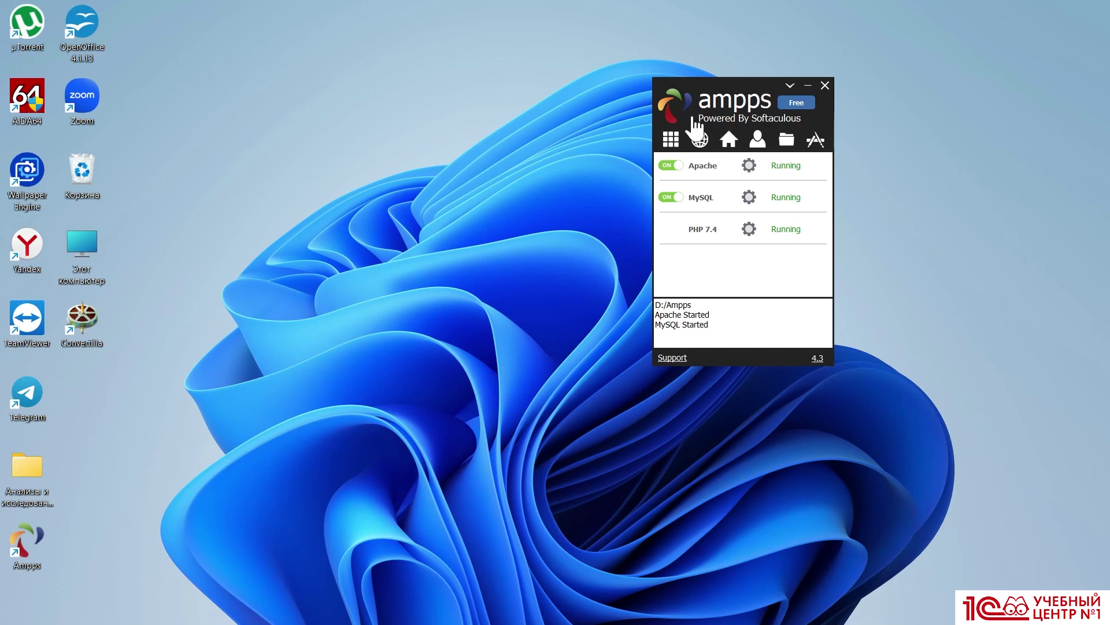
# Open the AMPPS dashboard at localhost and scroll down to its Database Tools section
pyautogui.click(730, 142)
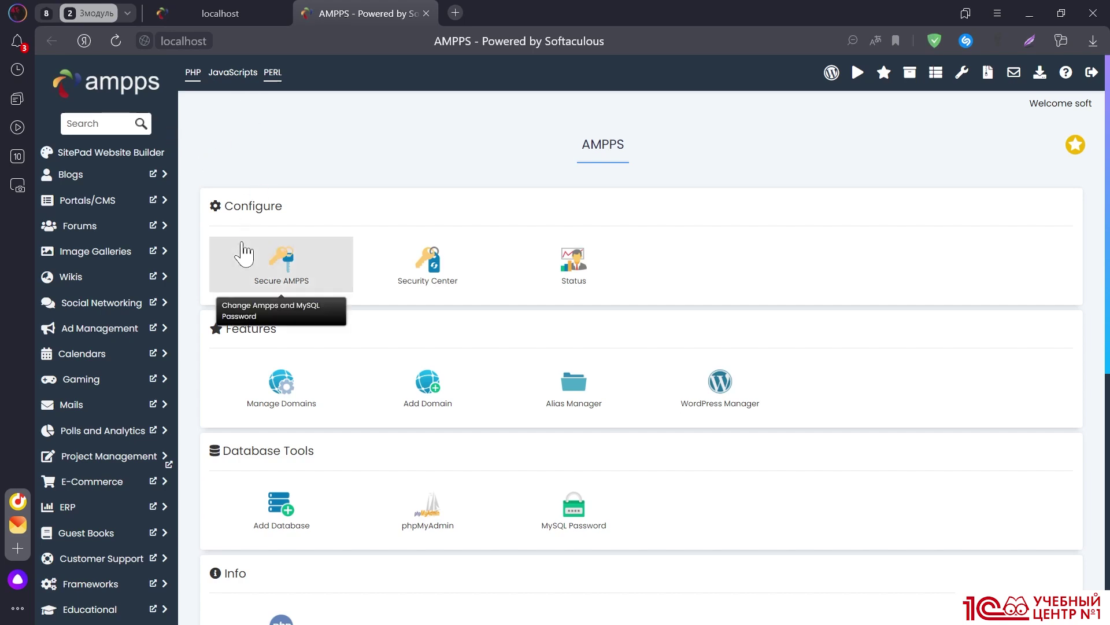
pyautogui.scroll(-3, 302, 263)
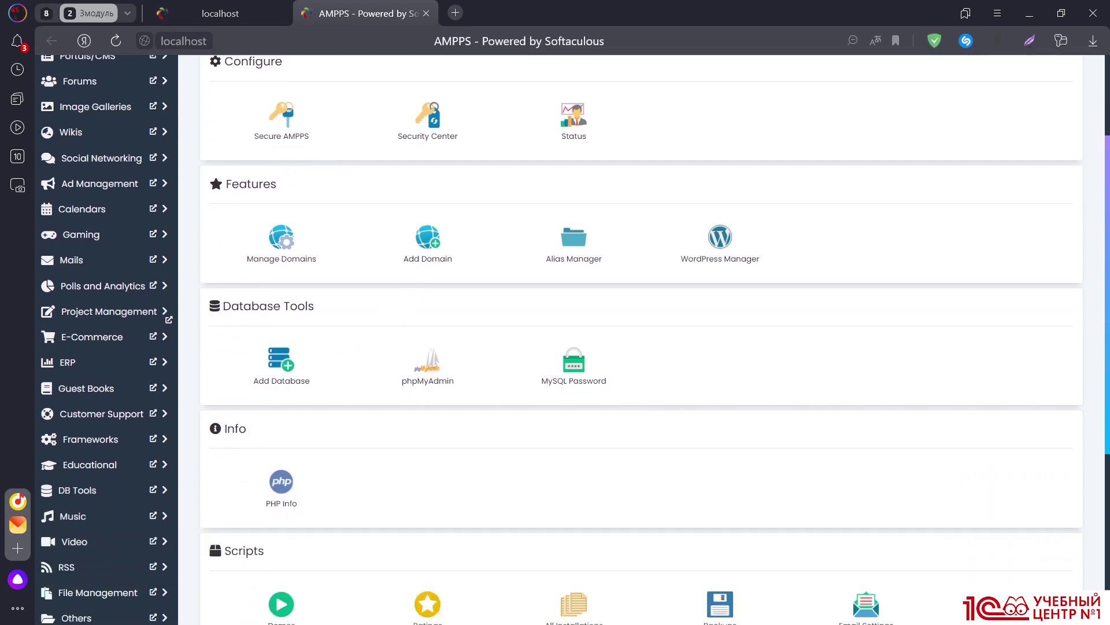
pyautogui.moveTo(223, 306); pyautogui.dragTo(315, 306)
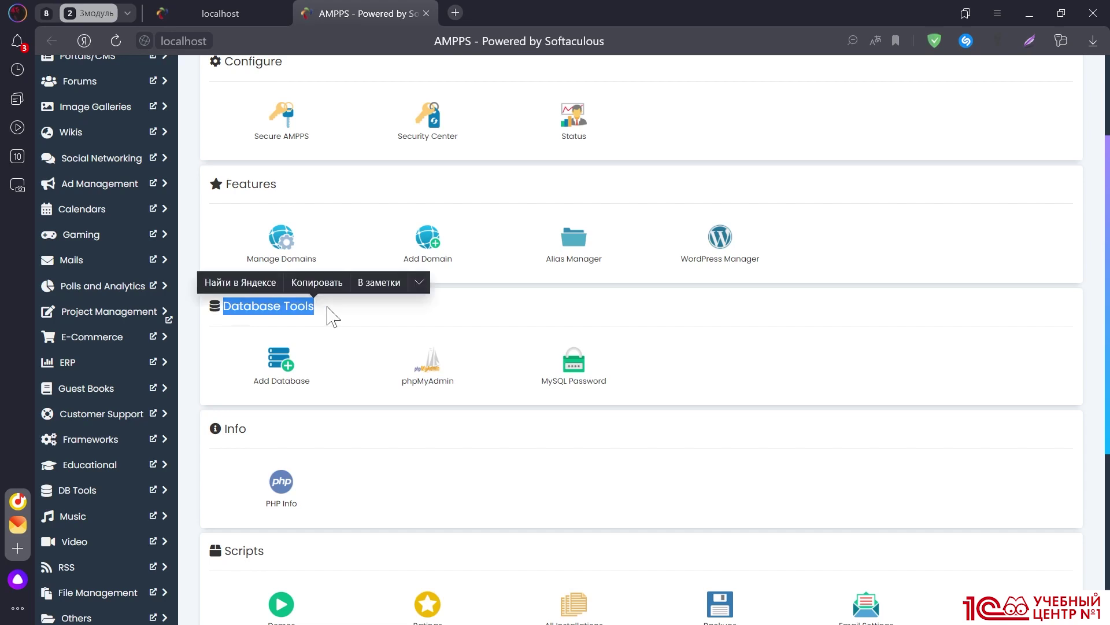
pyautogui.scroll(-1, 327, 310)
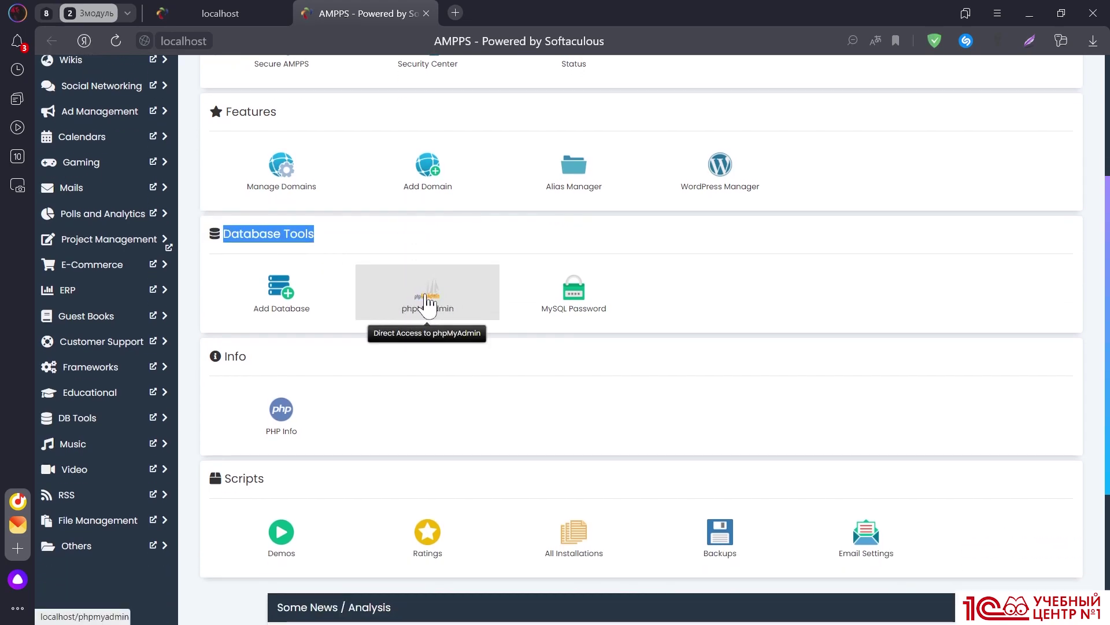
# Open phpMyAdmin, log in with the username and password, and decline saving the password
pyautogui.click(418, 296)
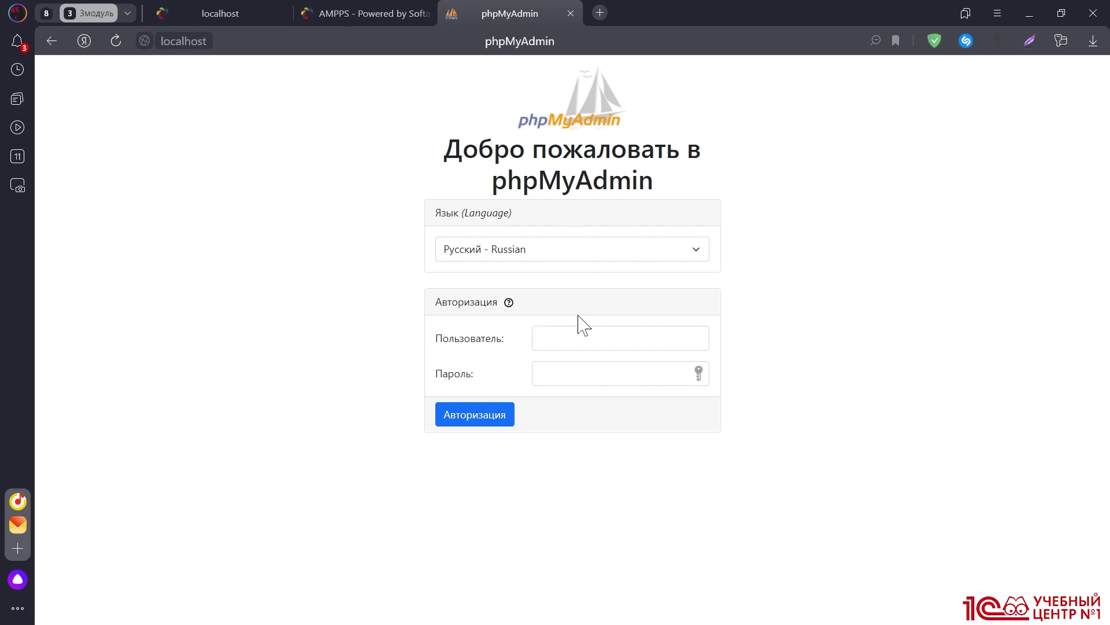
pyautogui.click(607, 337)
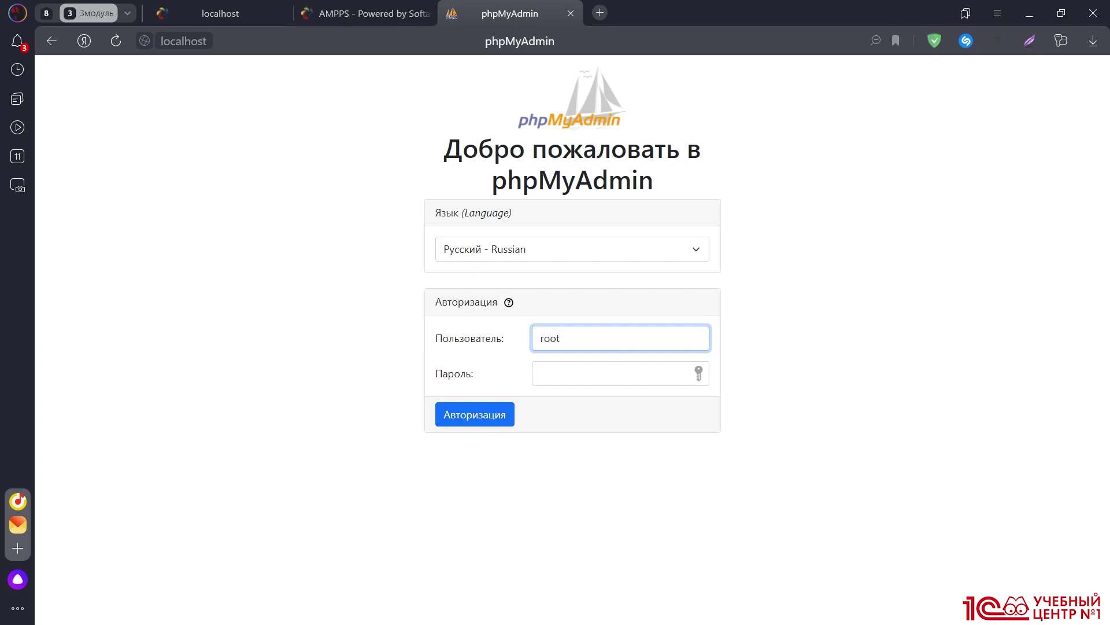
pyautogui.click(607, 373)
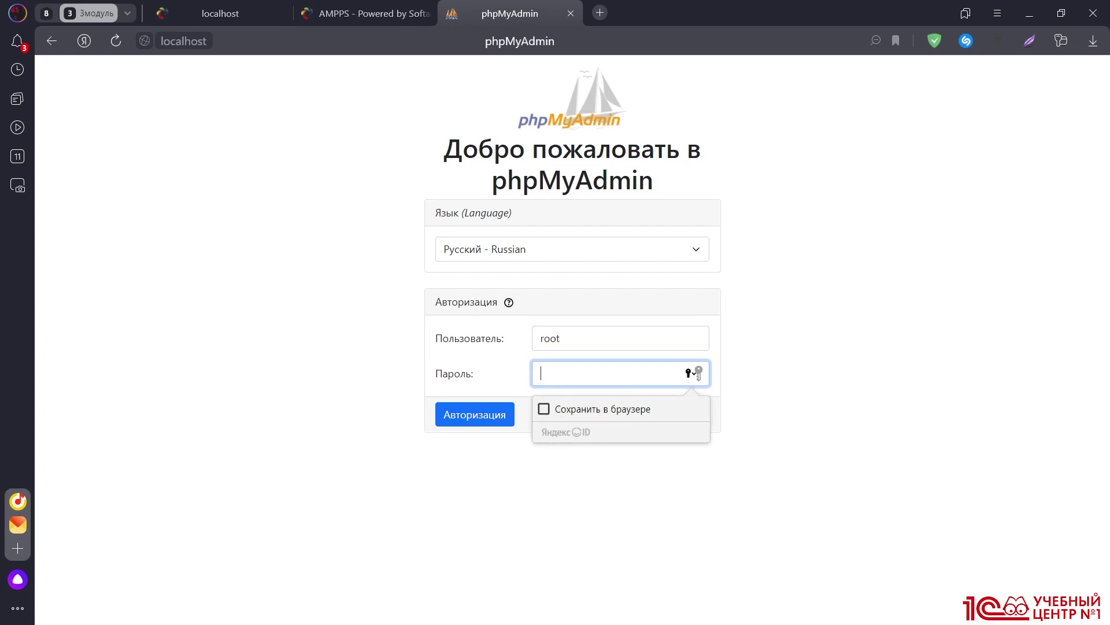
pyautogui.write('m')
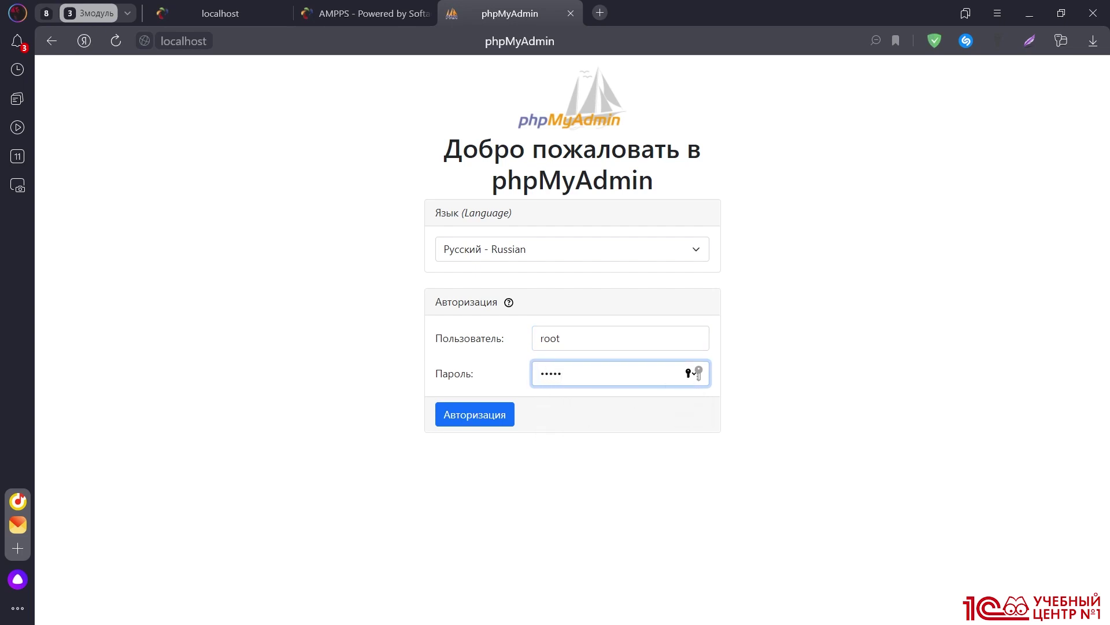
pyautogui.press('Return')
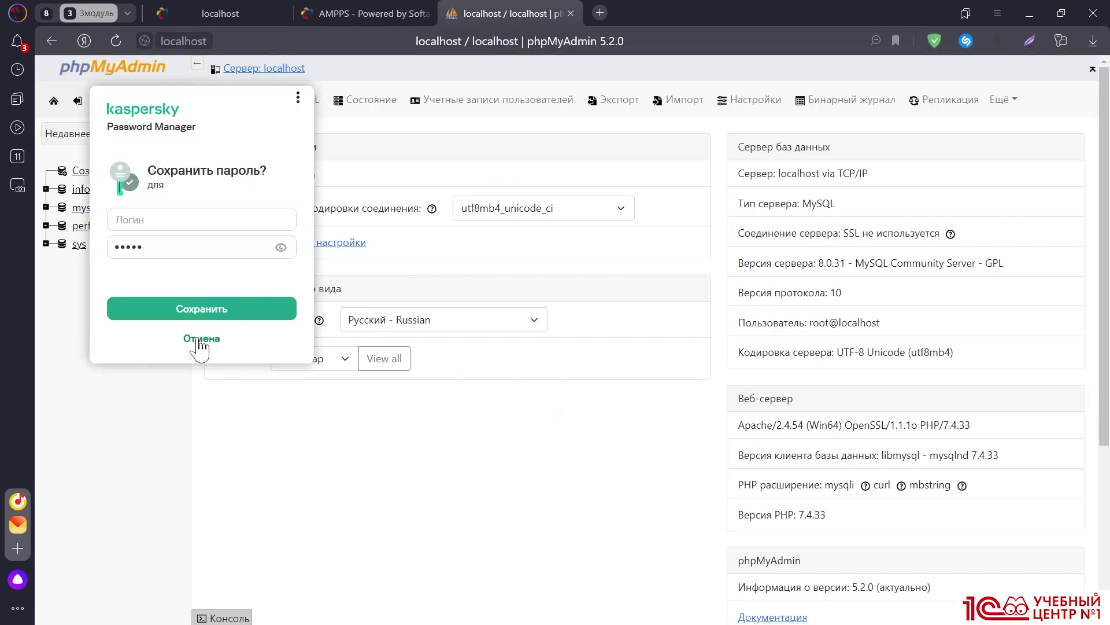
pyautogui.click(197, 339)
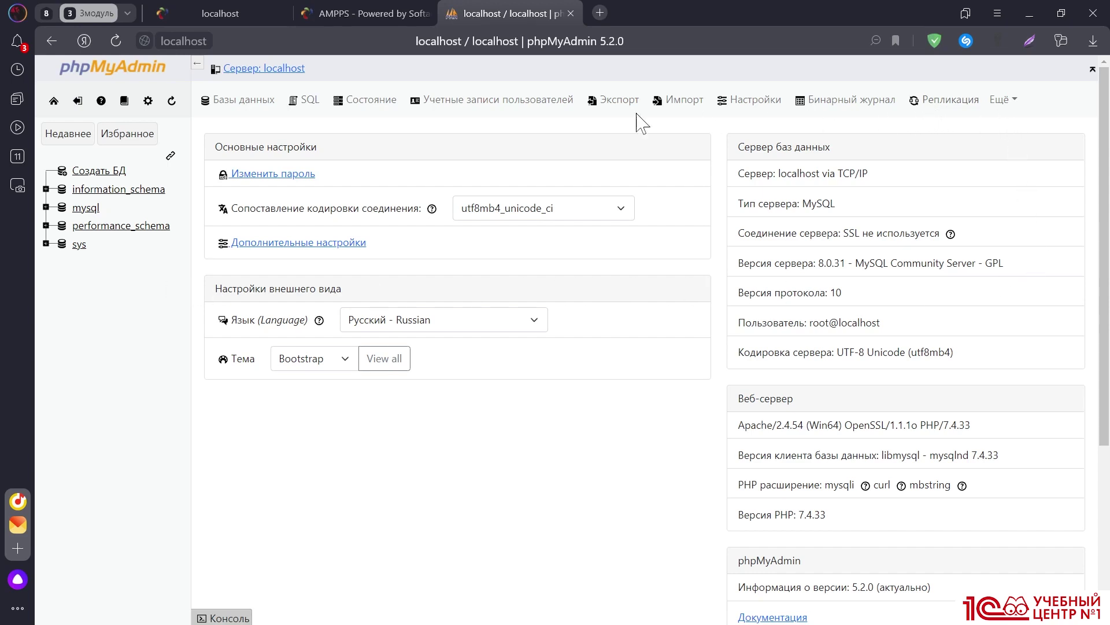
pyautogui.click(147, 139)
# Create a new database named socialsite from the Databases tab
pyautogui.click(239, 110)
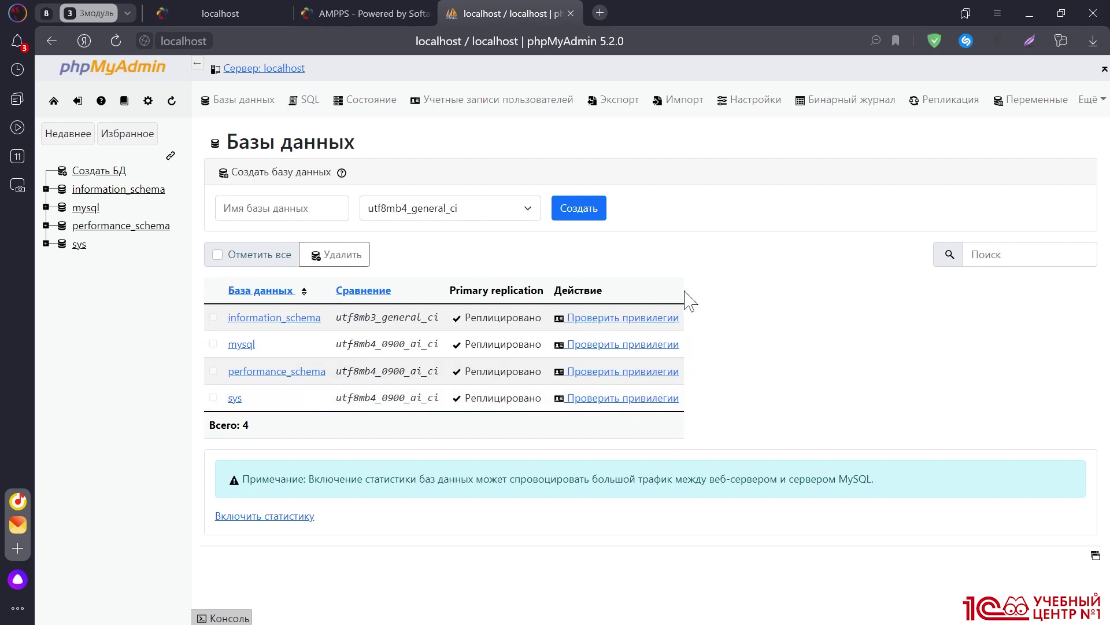
pyautogui.click(273, 211)
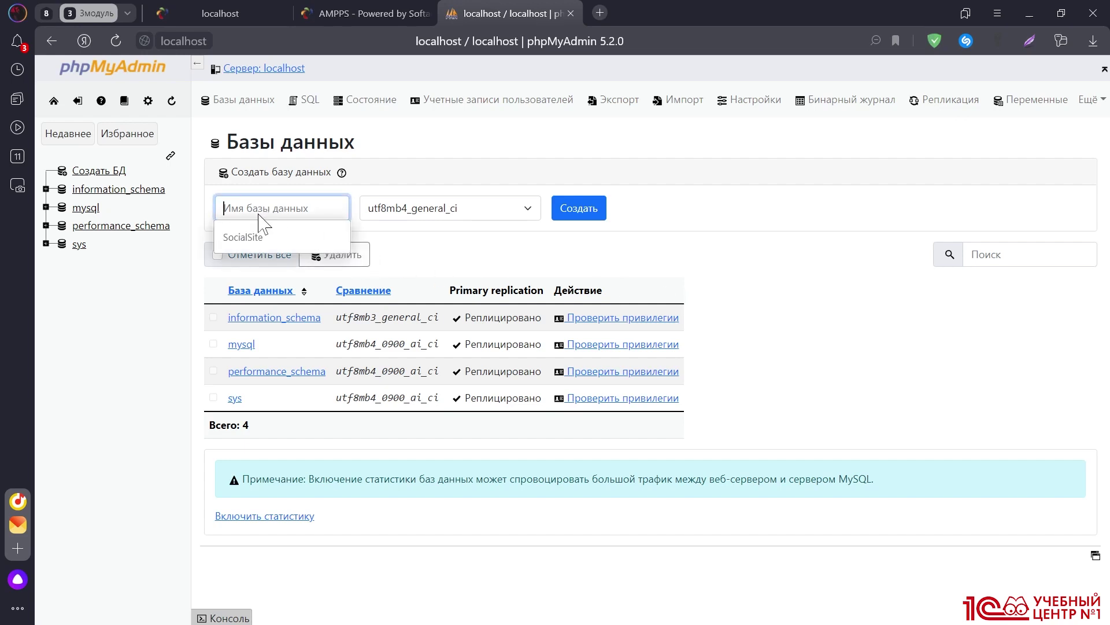
pyautogui.click(250, 237)
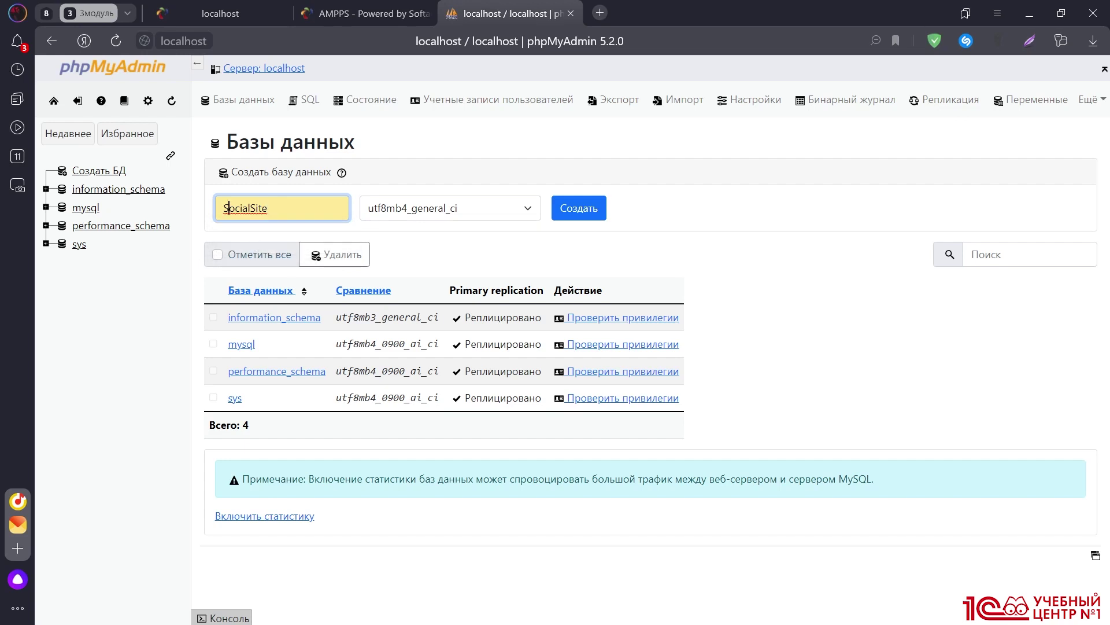
pyautogui.press('BackSpace')
pyautogui.write('s')
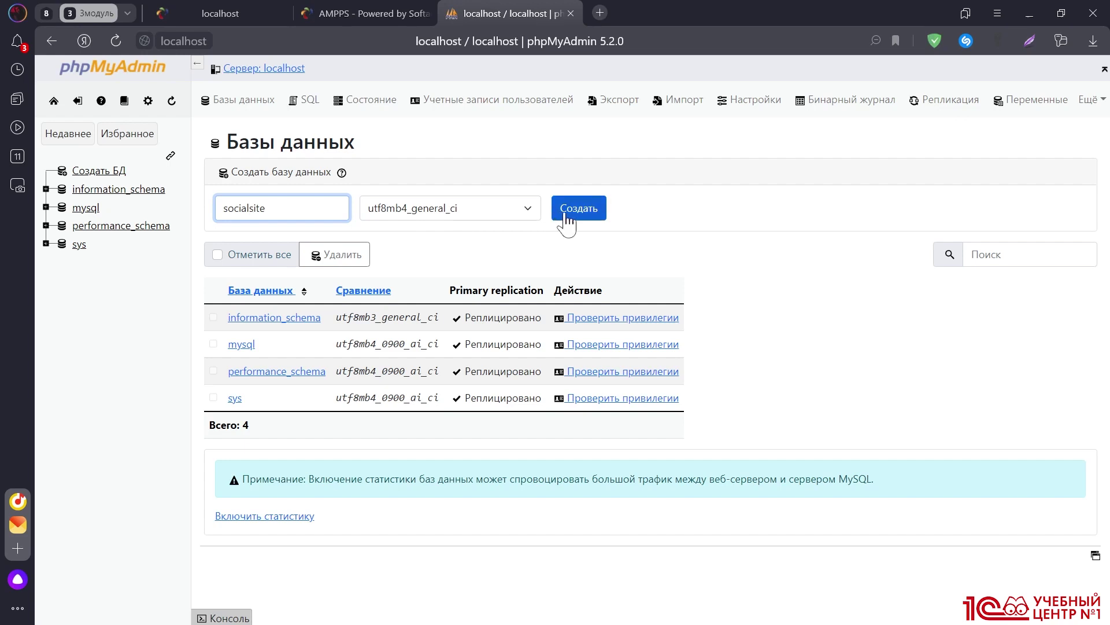
pyautogui.click(566, 215)
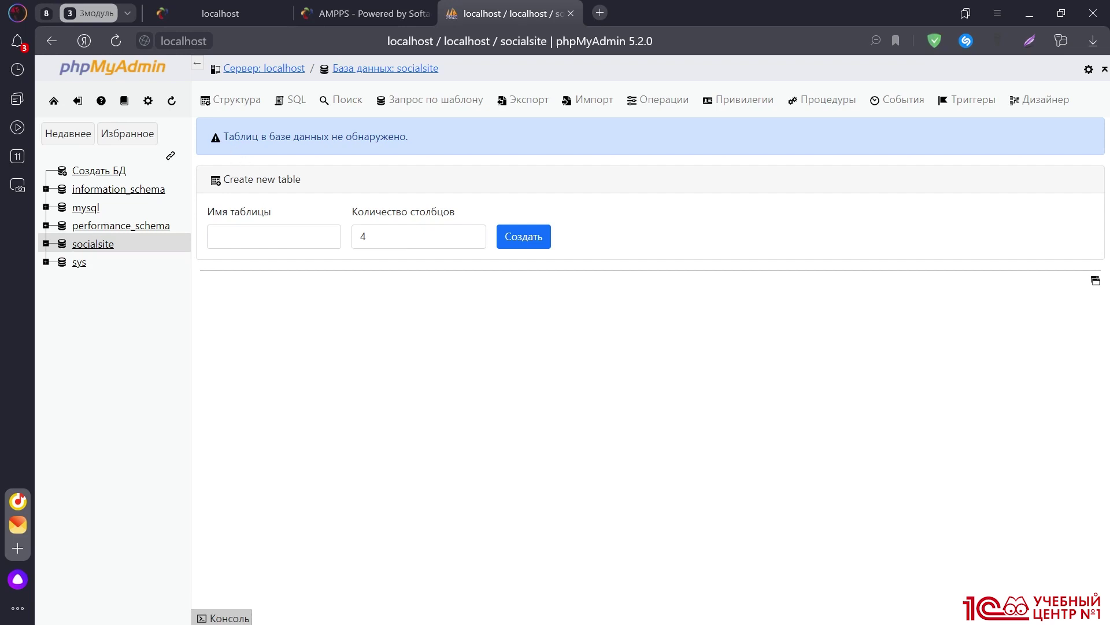
# Start a new table named users with 5 columns in the socialsite database
pyautogui.moveTo(223, 136); pyautogui.dragTo(411, 149)
pyautogui.click(269, 163)
pyautogui.click(268, 235)
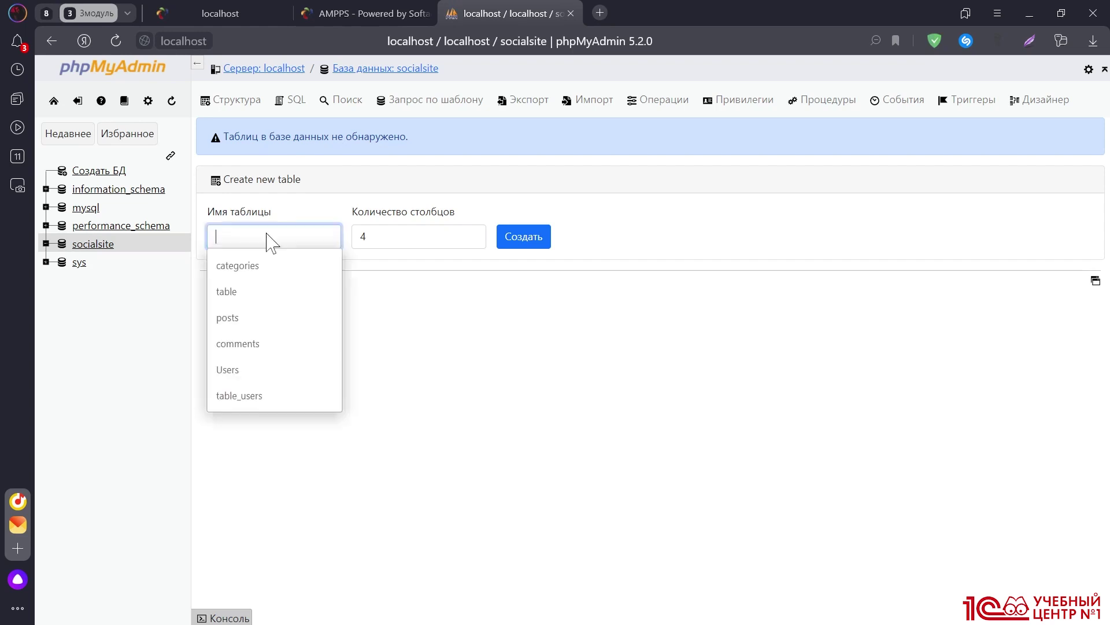
pyautogui.write('users')
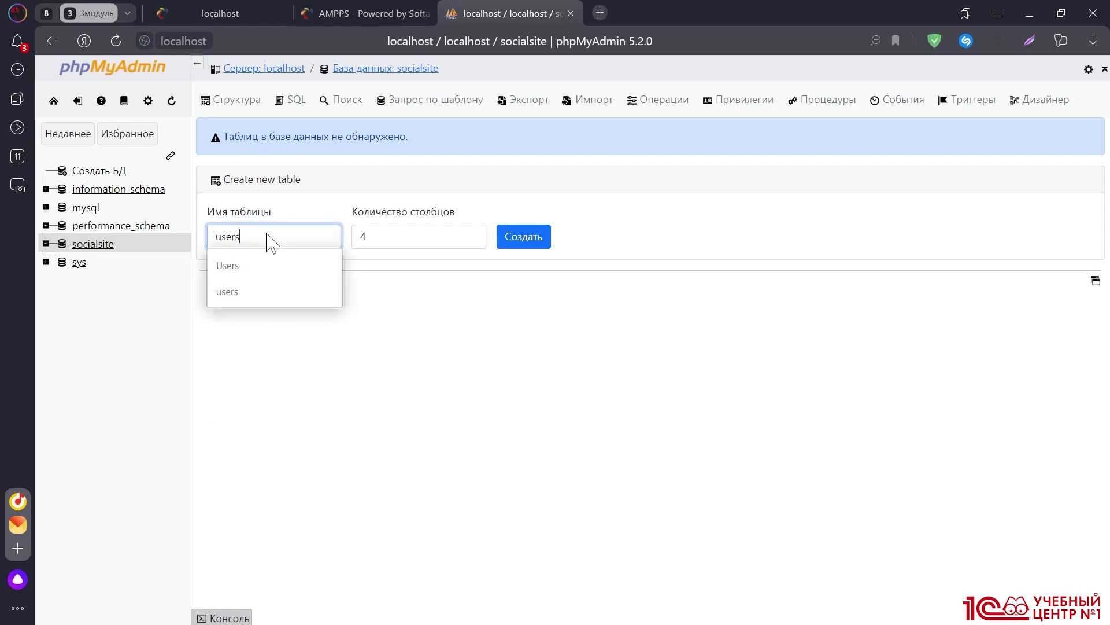
pyautogui.click(468, 235)
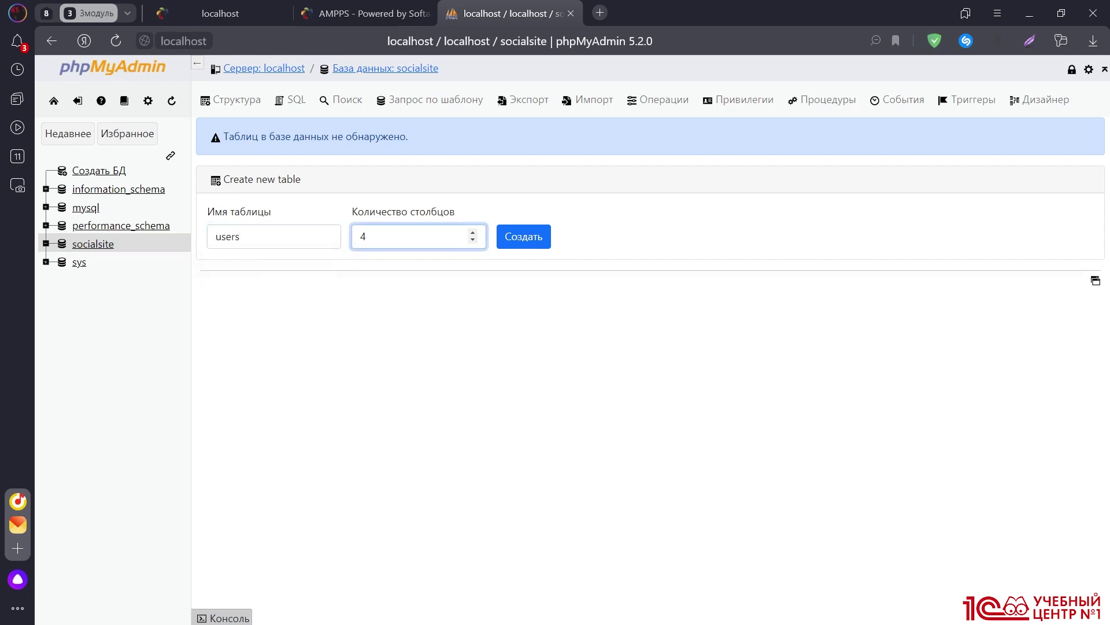
pyautogui.click(472, 233)
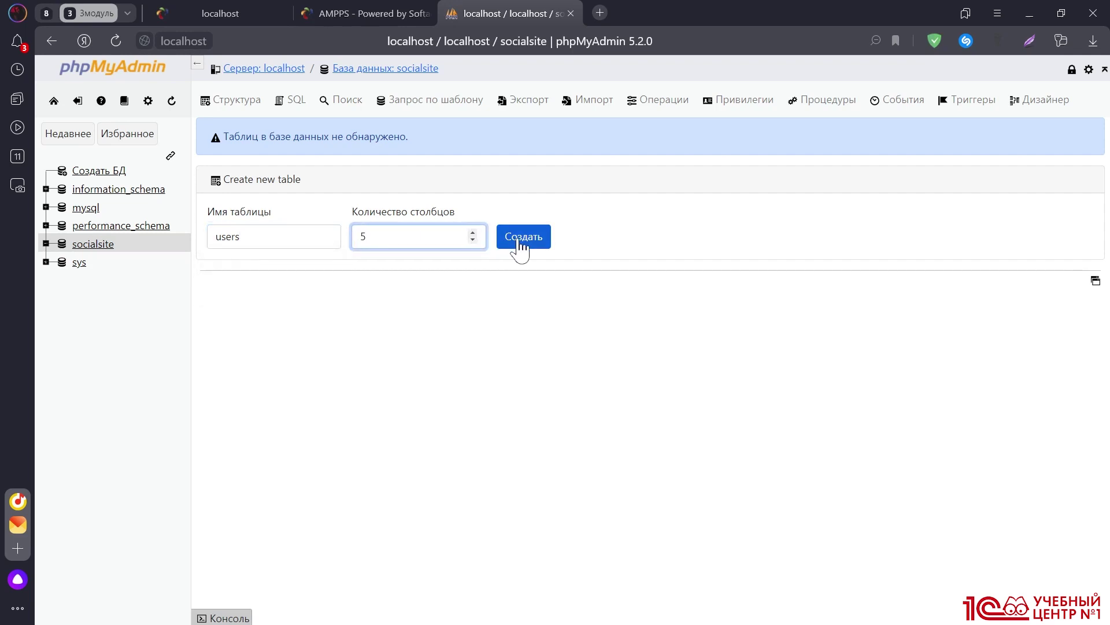
pyautogui.click(520, 241)
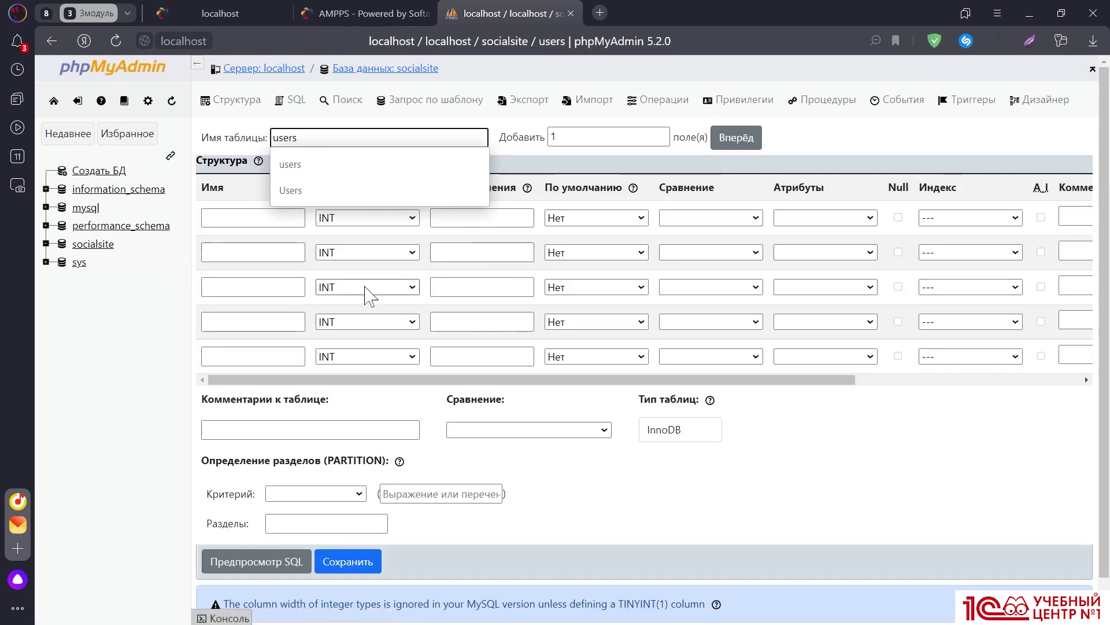
# Name the first two columns of the users table id and nickname
pyautogui.click(161, 316)
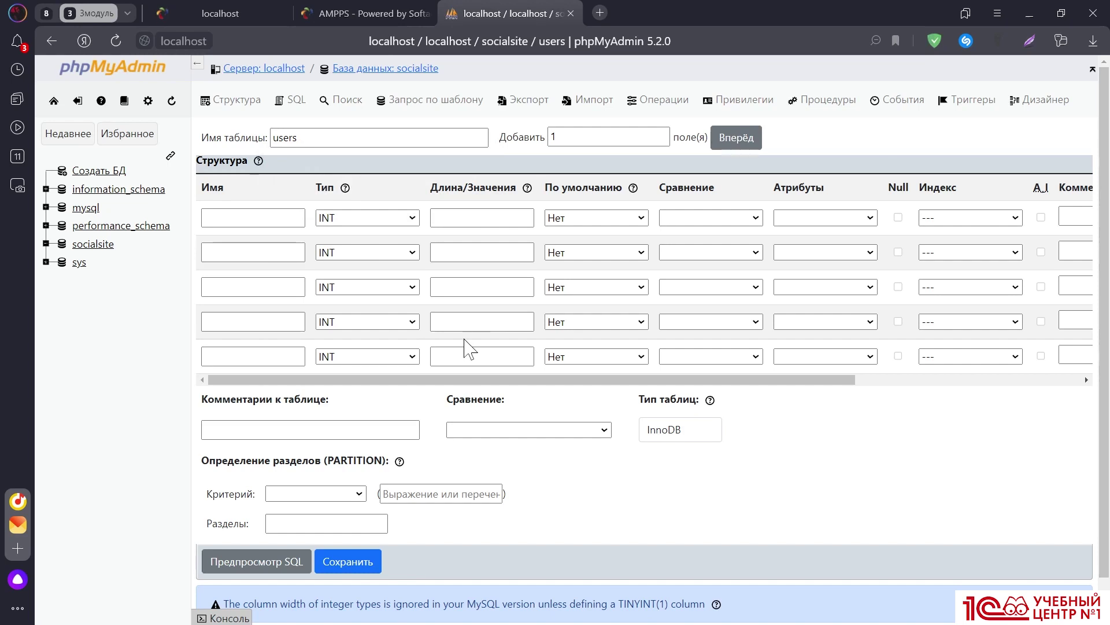
pyautogui.click(257, 220)
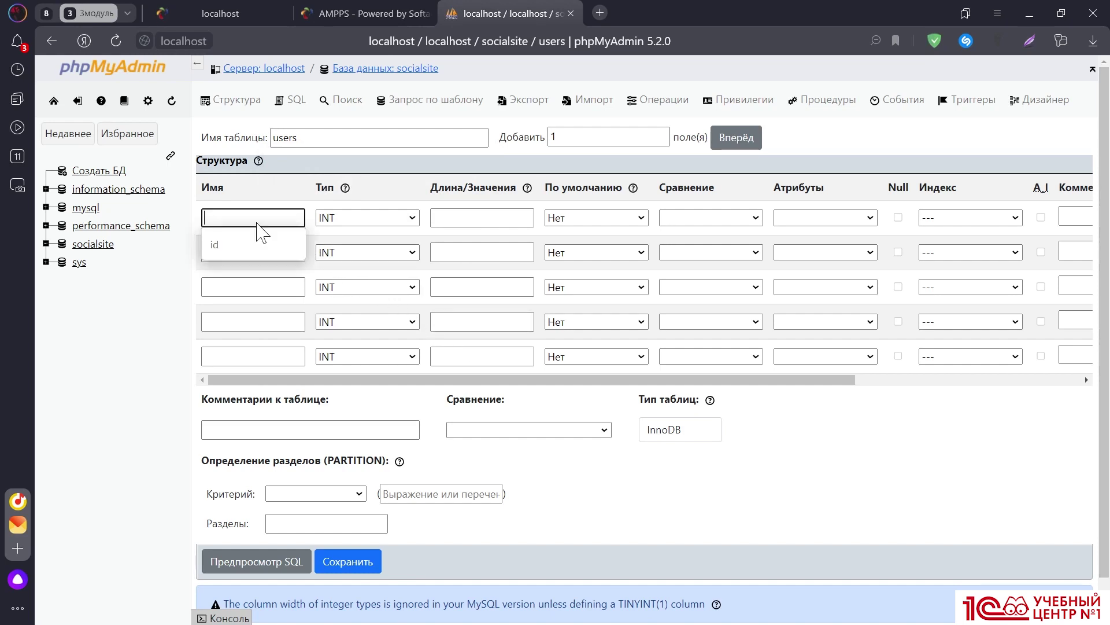
pyautogui.write('id')
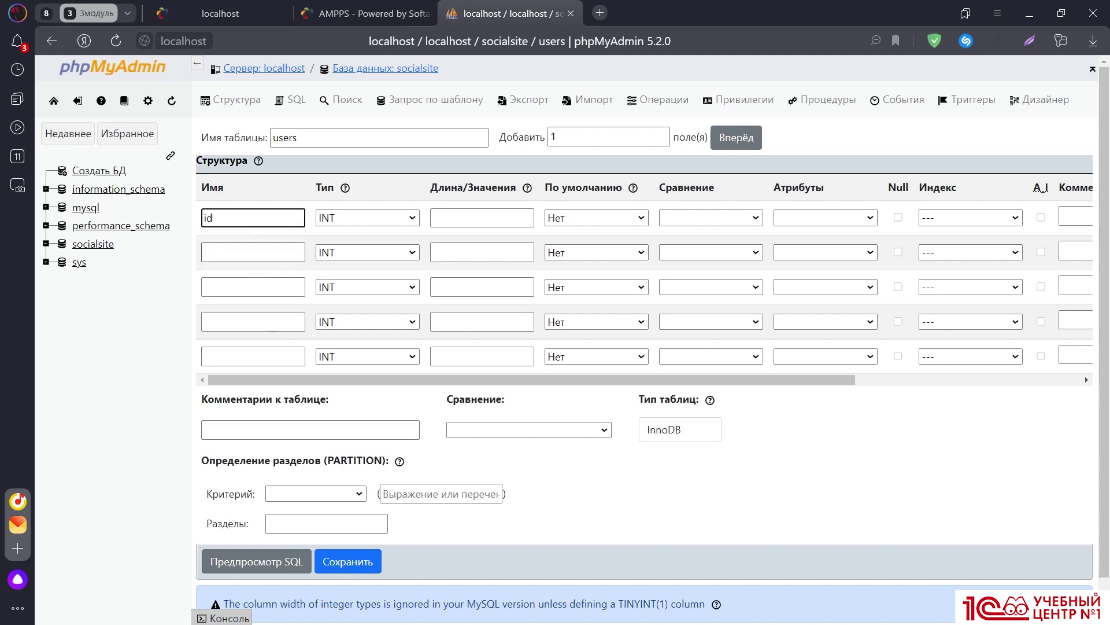
pyautogui.click(243, 253)
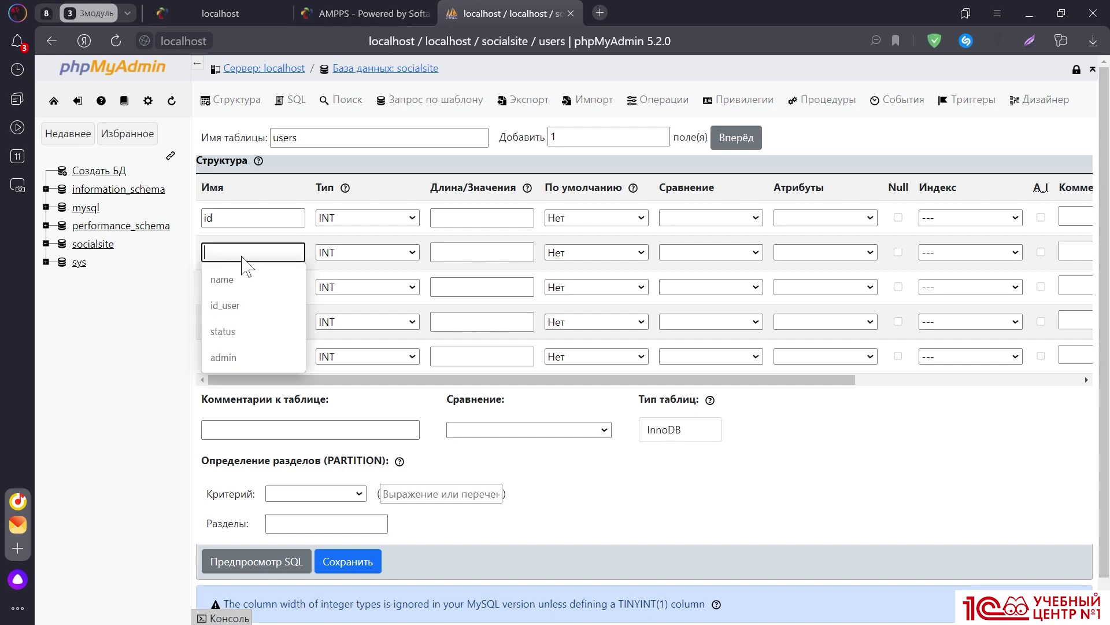
pyautogui.write('n')
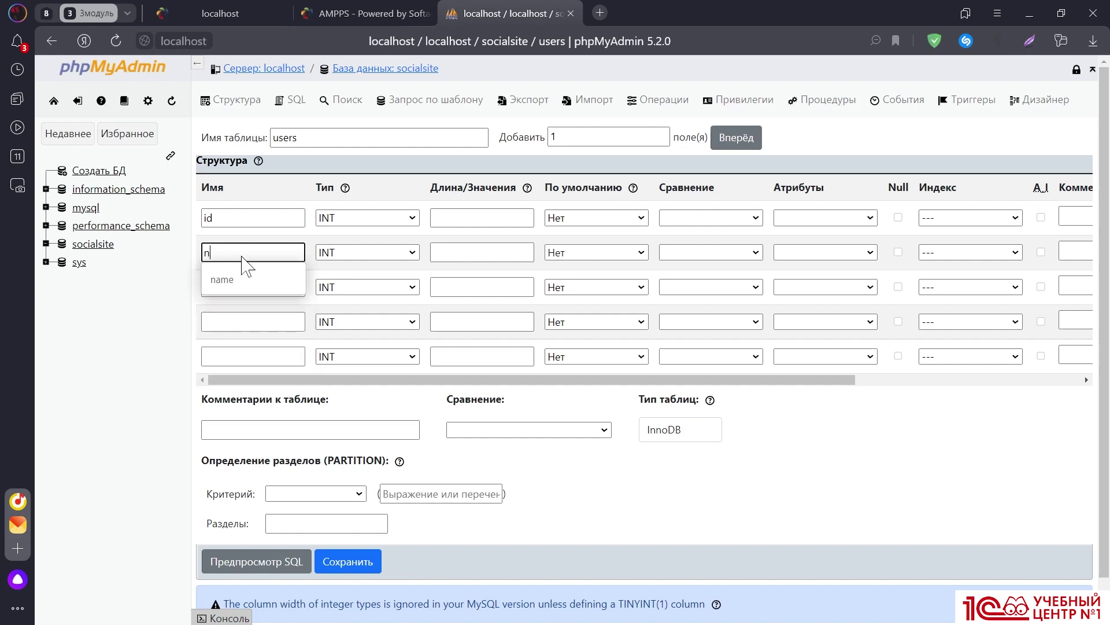
pyautogui.write('ick')
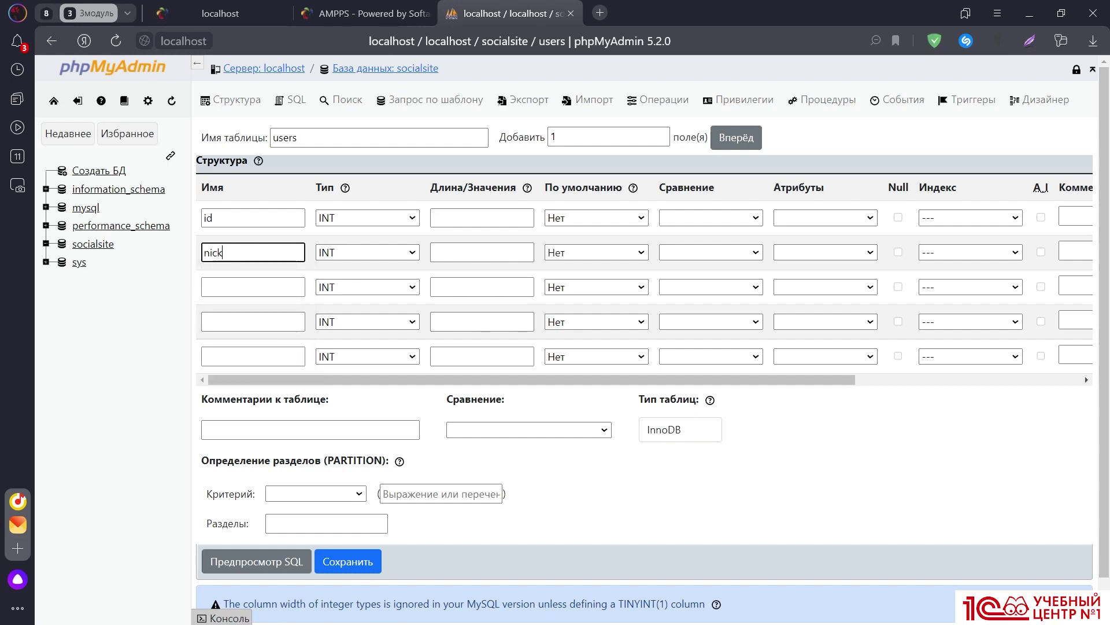
pyautogui.write('najm')
pyautogui.press('BackSpace')
# Name the remaining three columns login, email and status
pyautogui.click(237, 286)
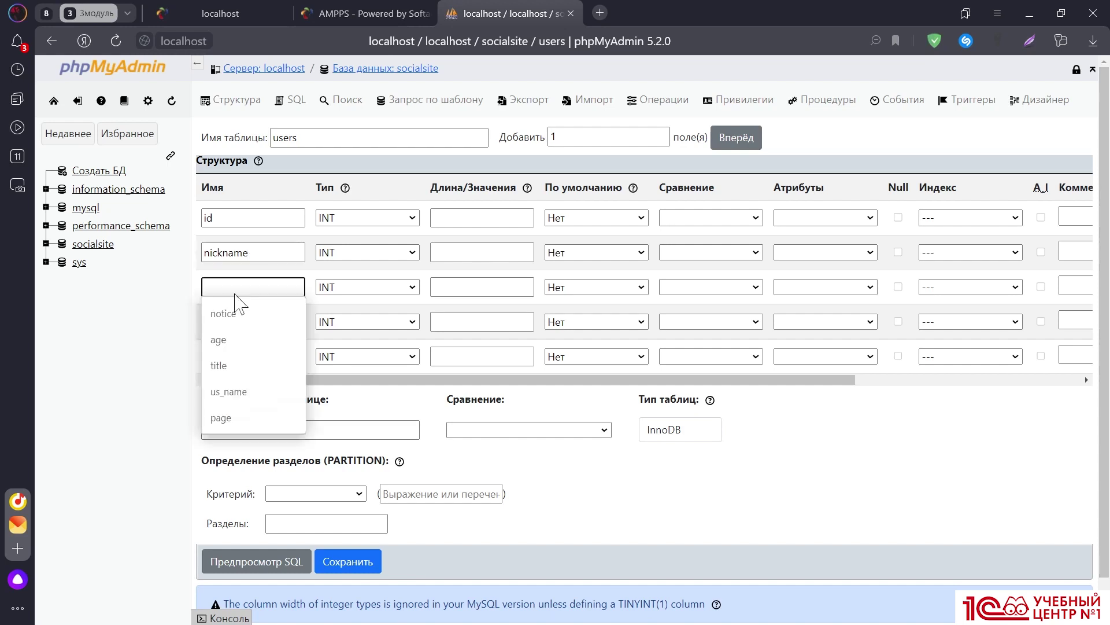
pyautogui.write('log')
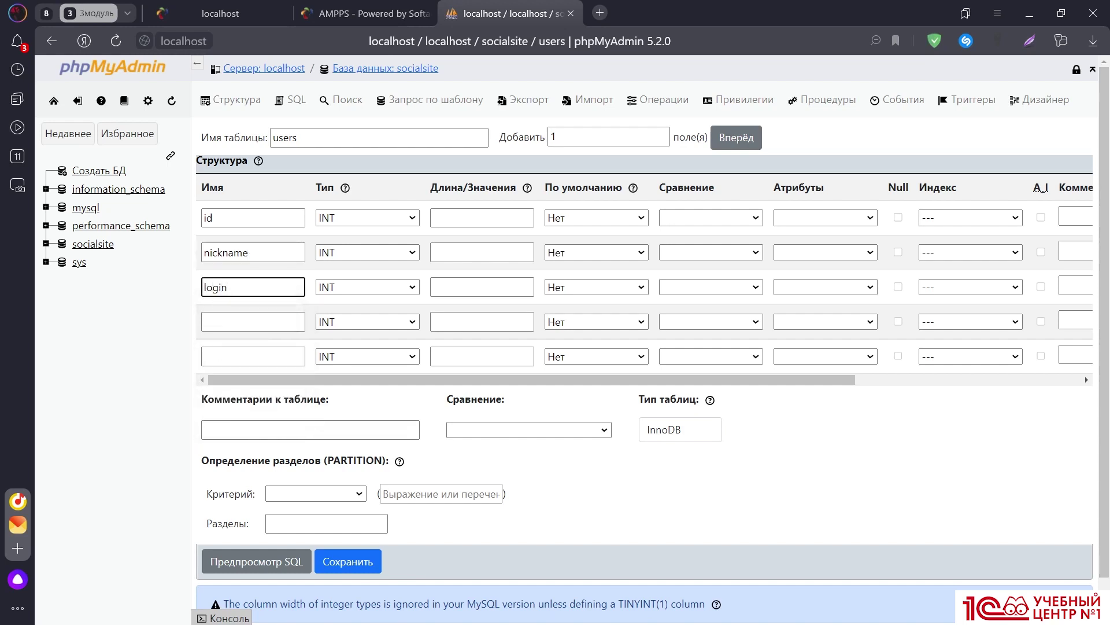
pyautogui.write('in')
pyautogui.click(237, 319)
pyautogui.write('e')
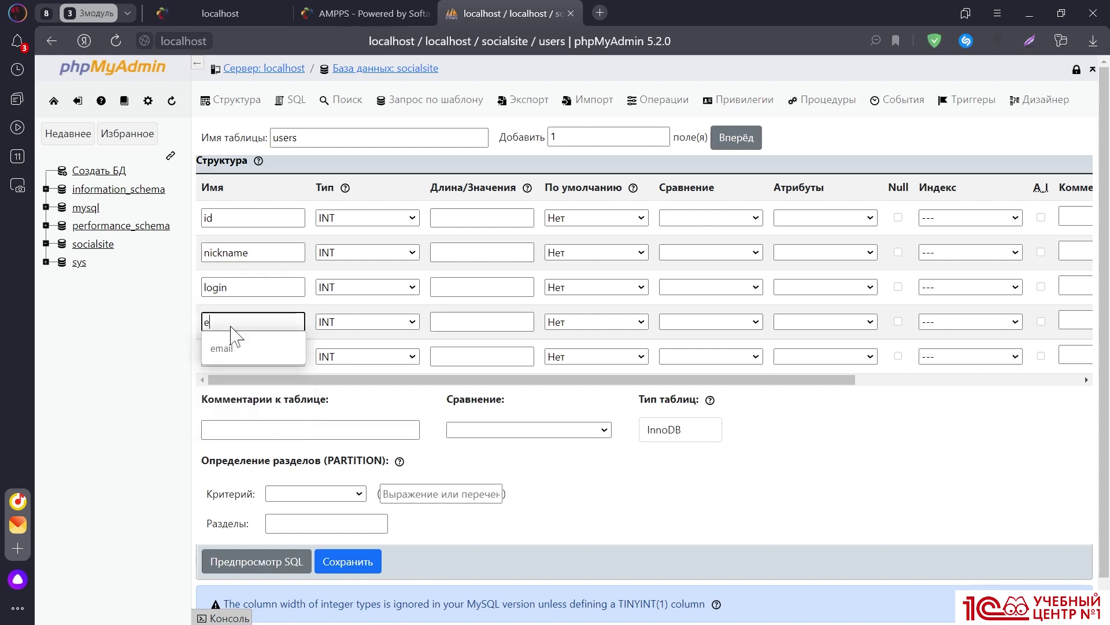
pyautogui.write('mail')
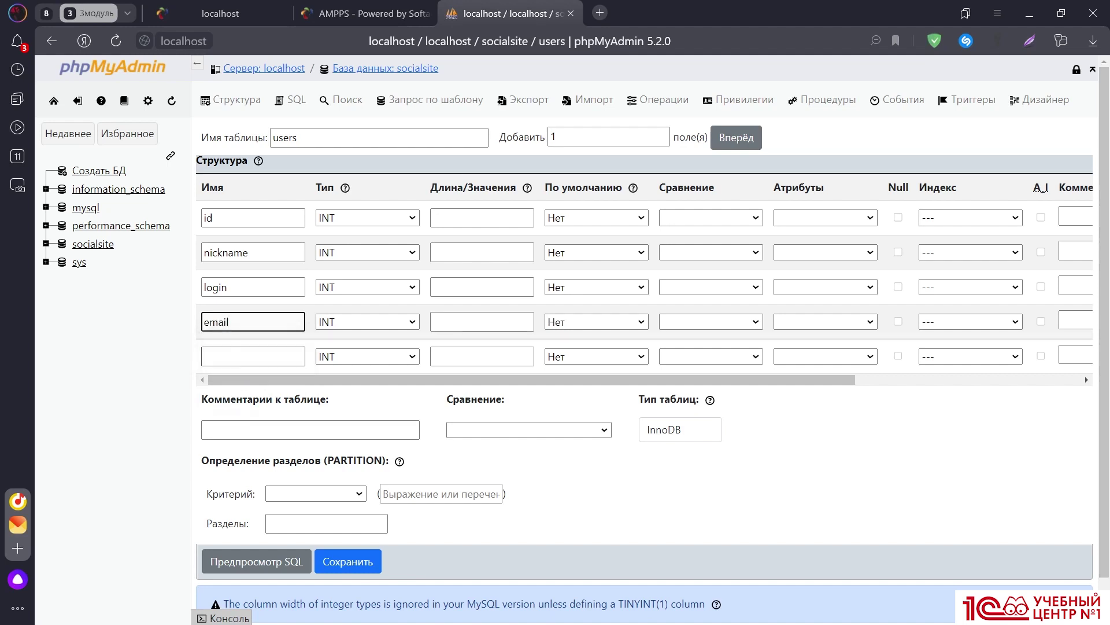
pyautogui.click(236, 356)
pyautogui.write('s')
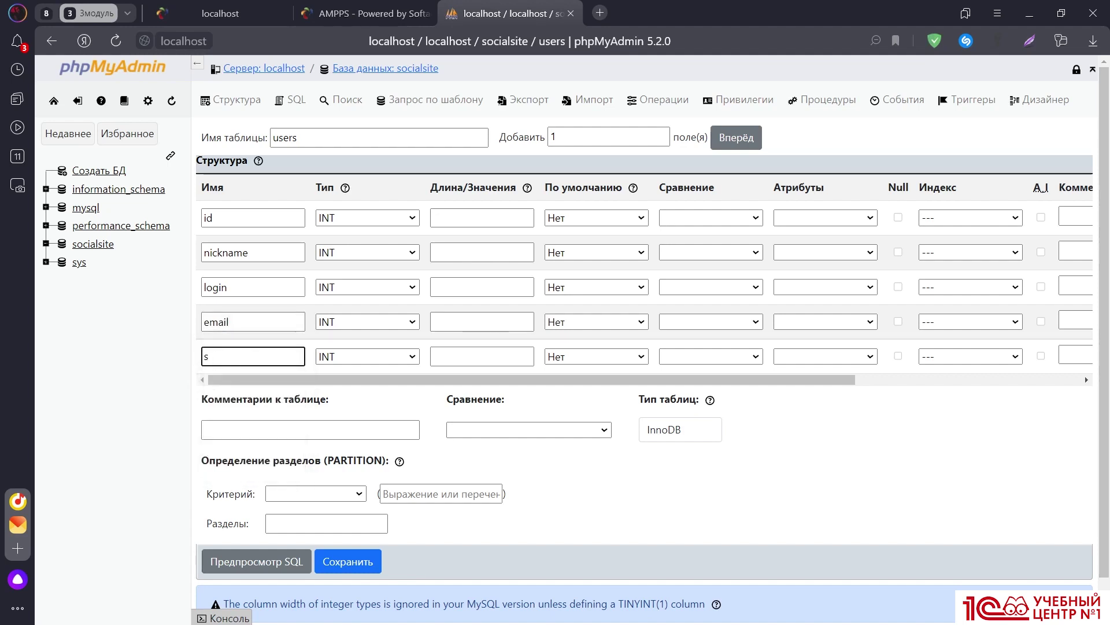
pyautogui.write('tatus')
pyautogui.scroll(-1, 220, 277)
pyautogui.scroll(1, 220, 279)
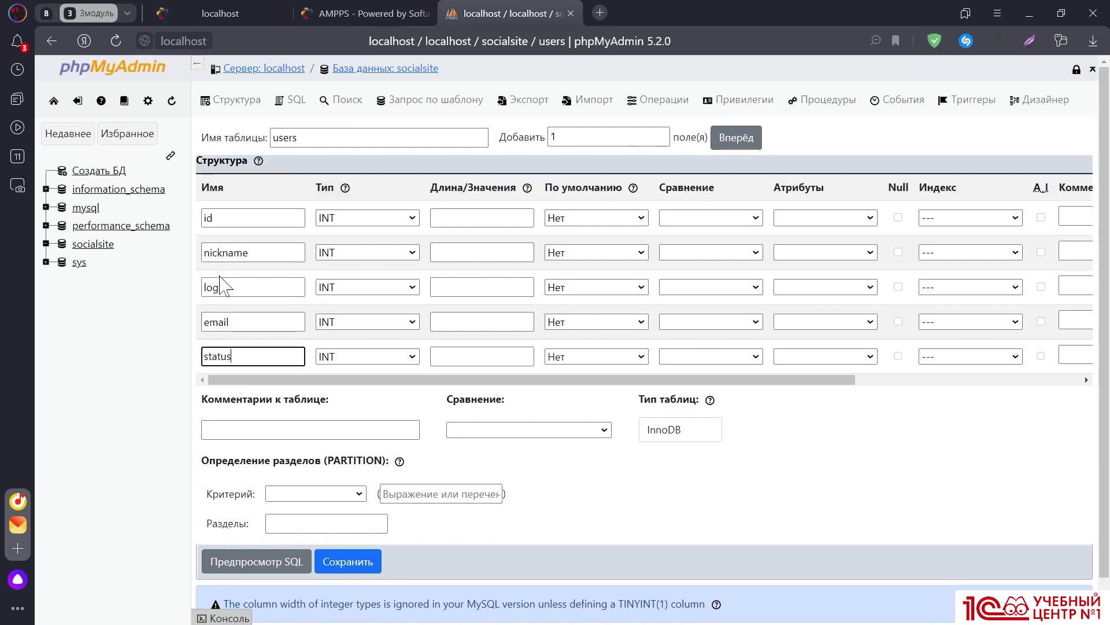
pyautogui.scroll(-1, 221, 283)
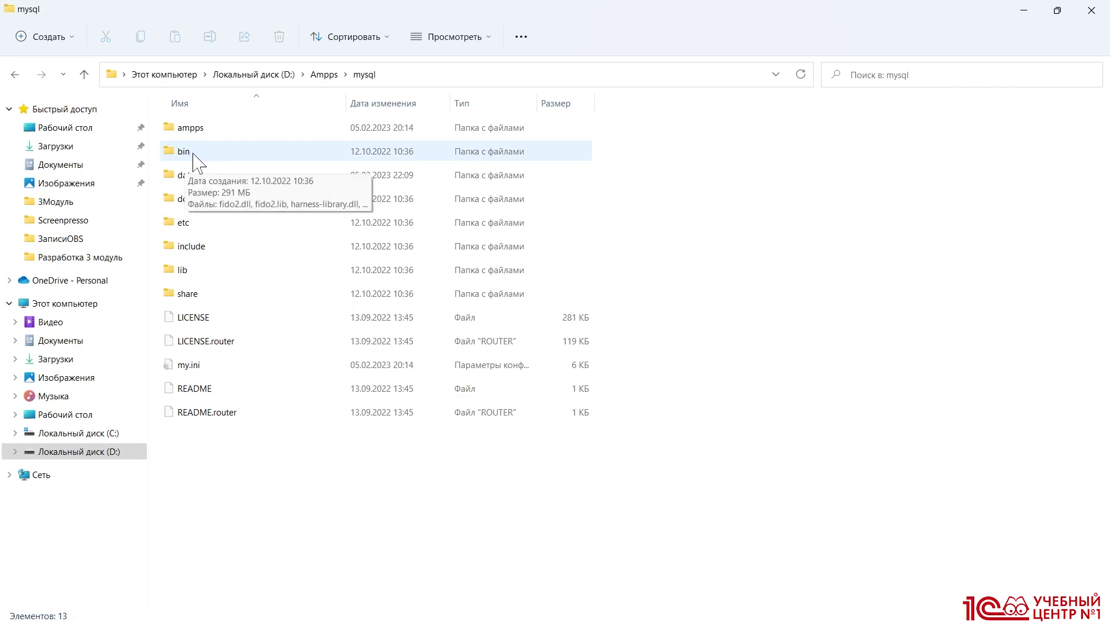
# Open the bin folder under D:\Ampps\mysql and launch a terminal from it
pyautogui.doubleClick(257, 157)
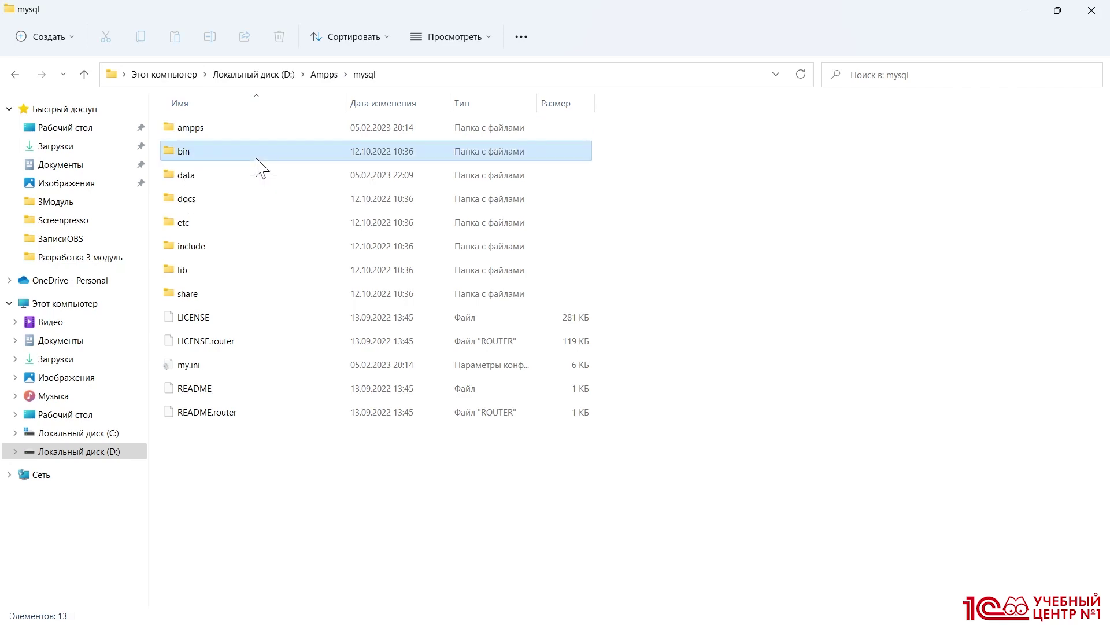
pyautogui.click(1057, 10)
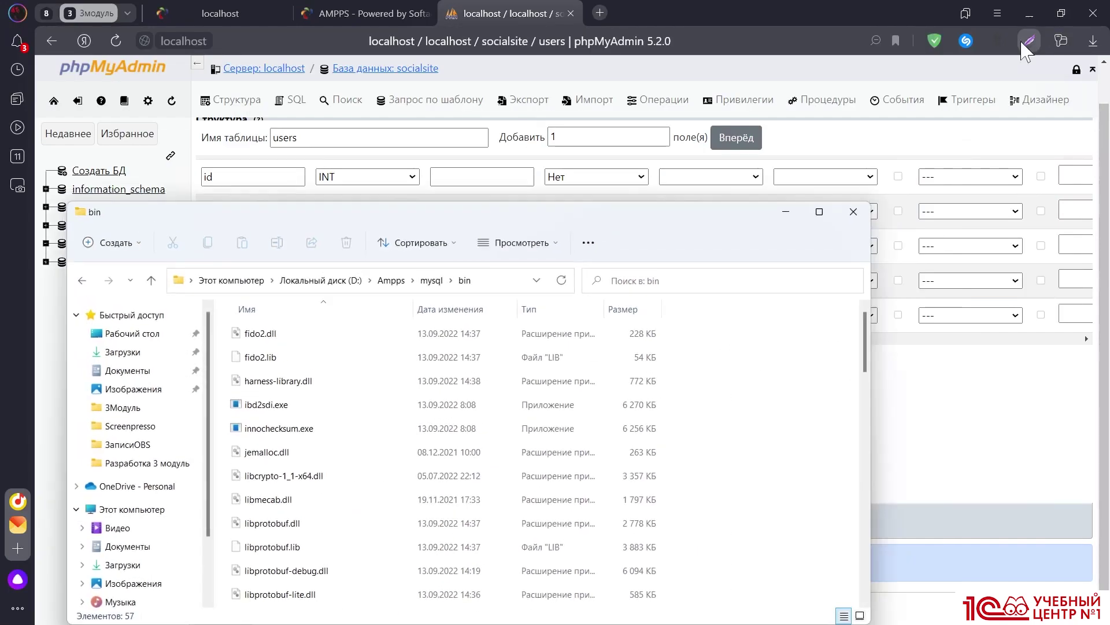
pyautogui.moveTo(563, 203); pyautogui.dragTo(686, 74)
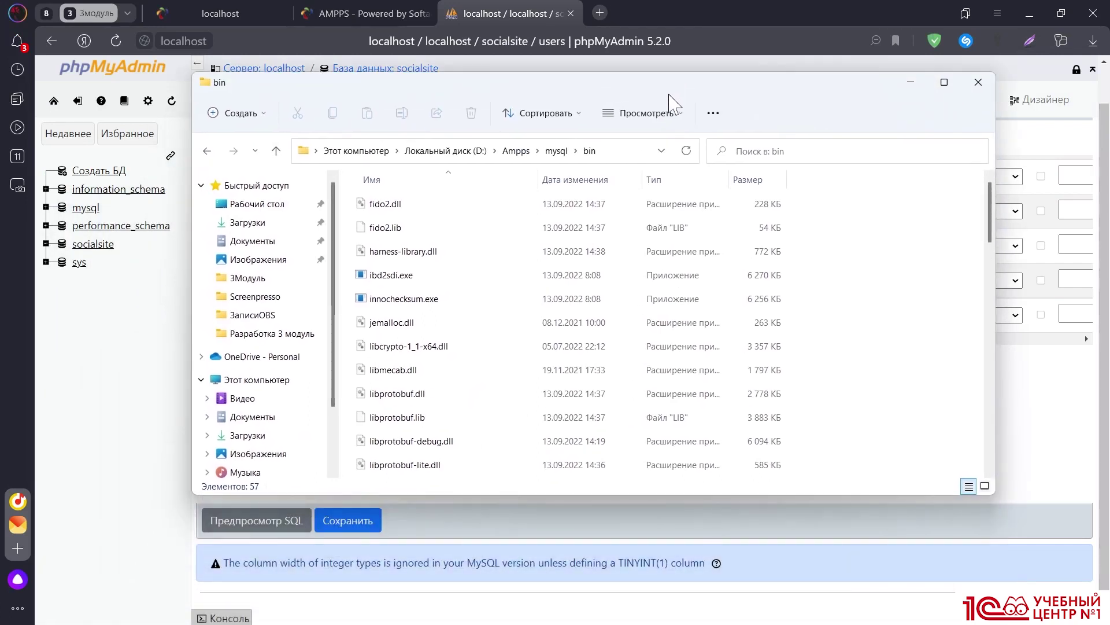
pyautogui.rightClick(827, 210)
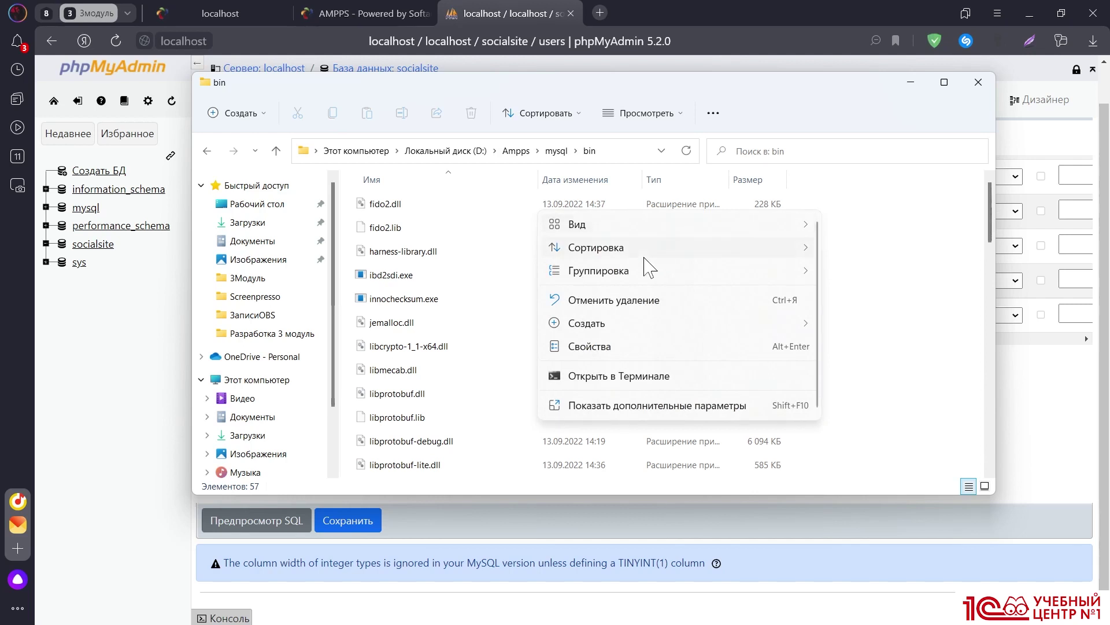
pyautogui.click(602, 375)
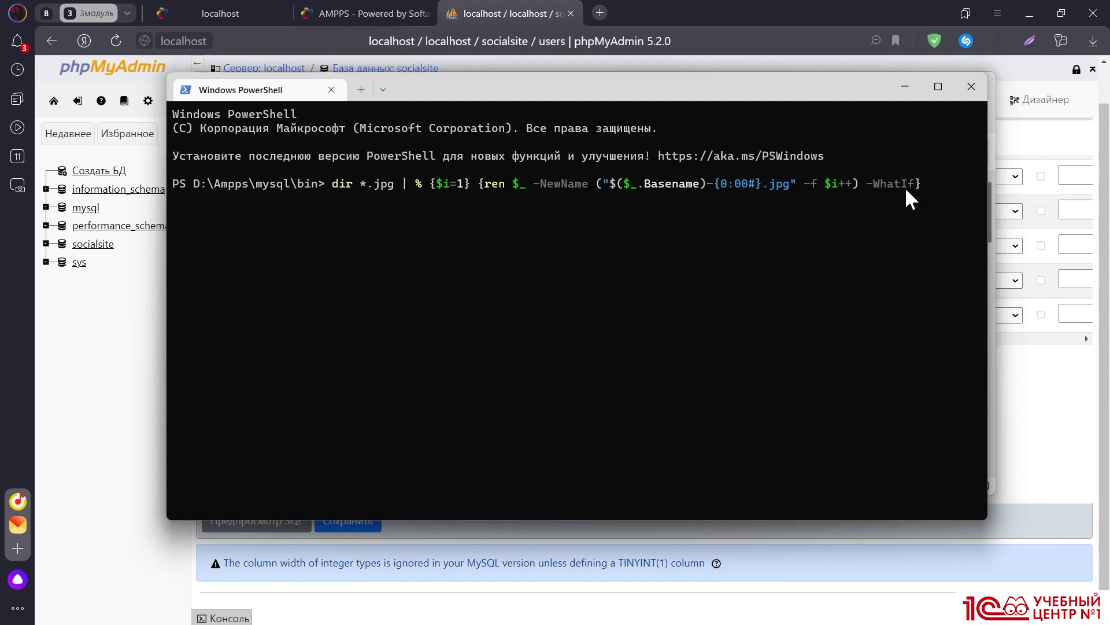
# Log in to the MySQL monitor as root with .\mysql -u root -p and the password
pyautogui.press('Escape')
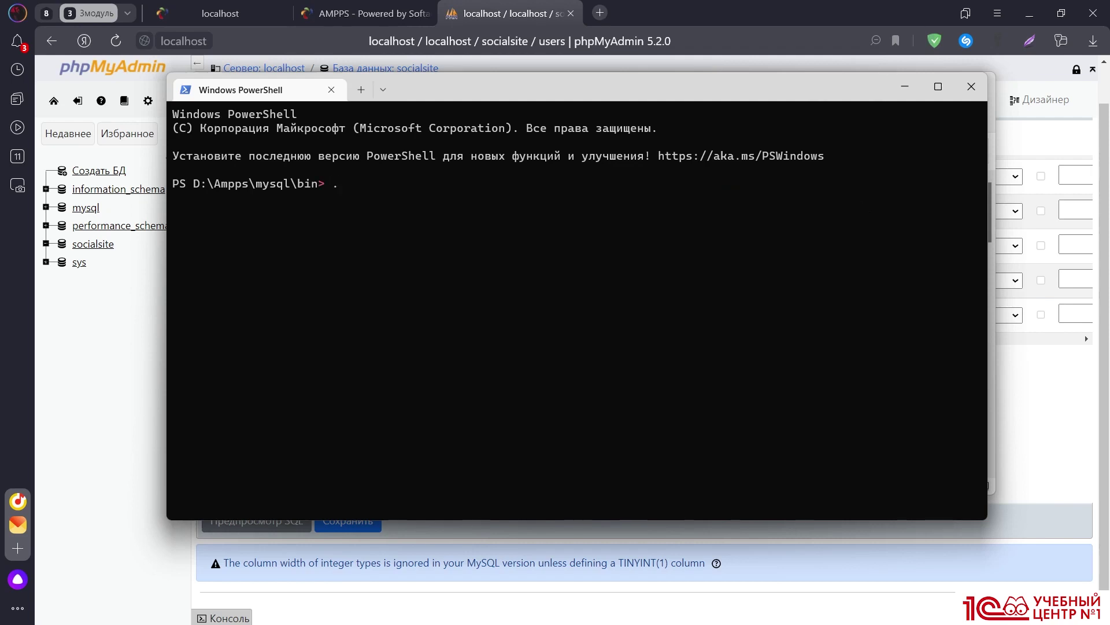
pyautogui.write('.\\mysql -u root -p')
pyautogui.press('Return')
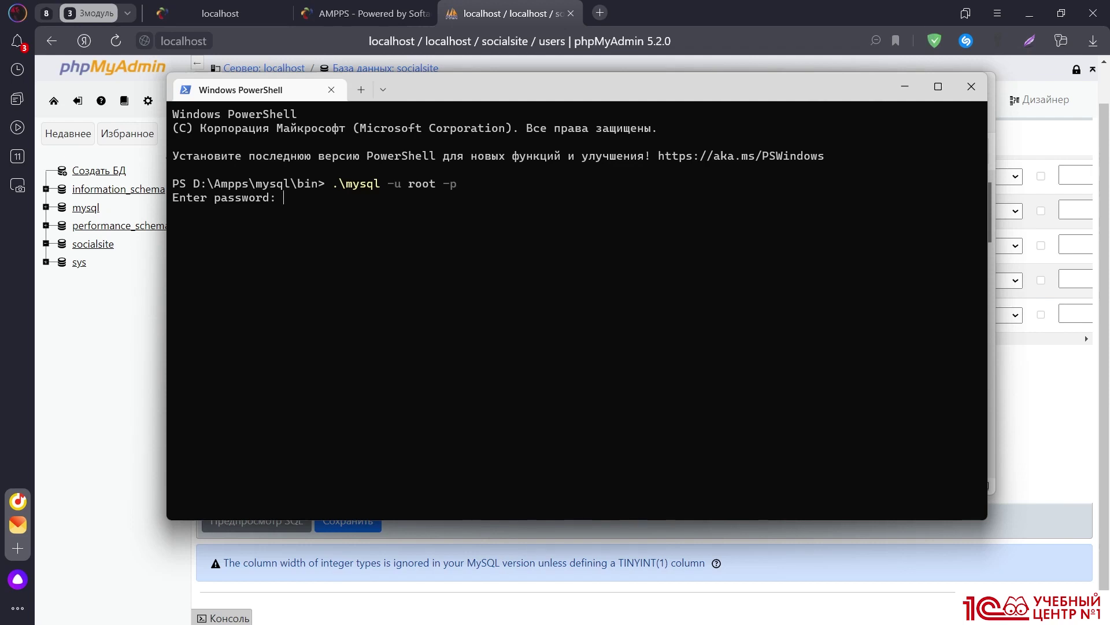
pyautogui.write('mysql')
pyautogui.press('Return')
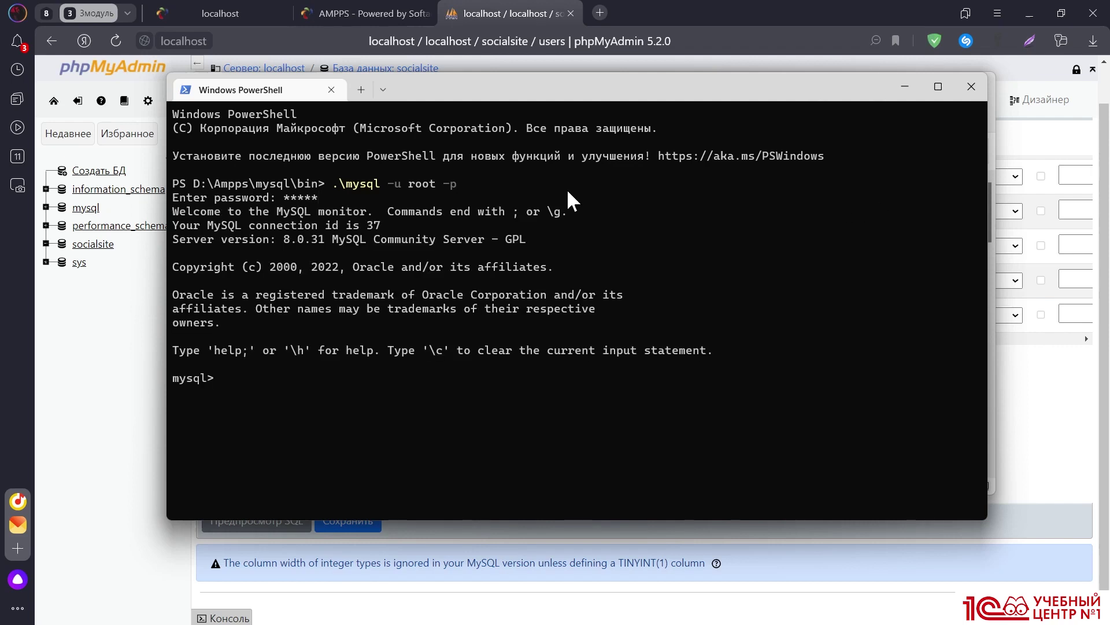
# Run show databases; to list the five databases, including socialsite
pyautogui.moveTo(183, 211); pyautogui.dragTo(321, 212)
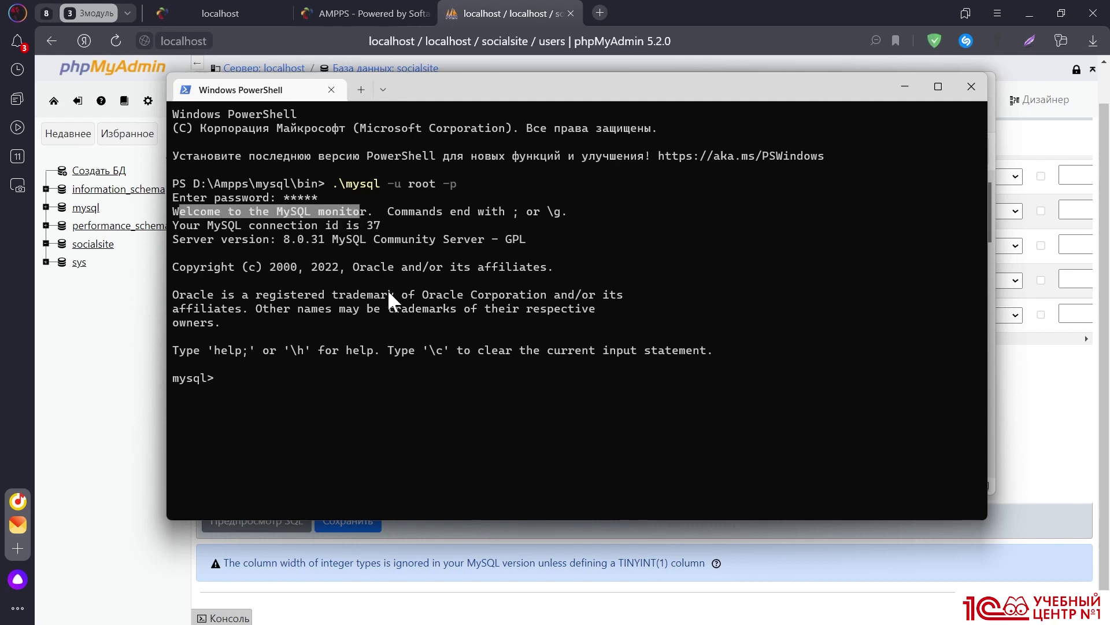
pyautogui.click(344, 368)
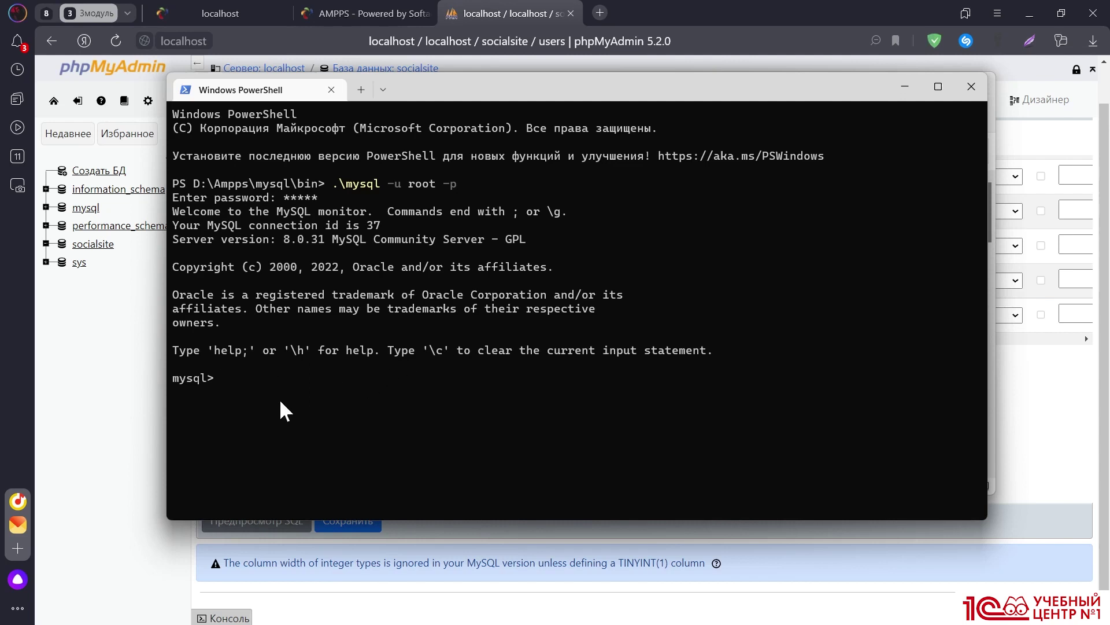
pyautogui.write('show databases$')
pyautogui.press('BackSpace')
pyautogui.write(';')
pyautogui.press('Return')
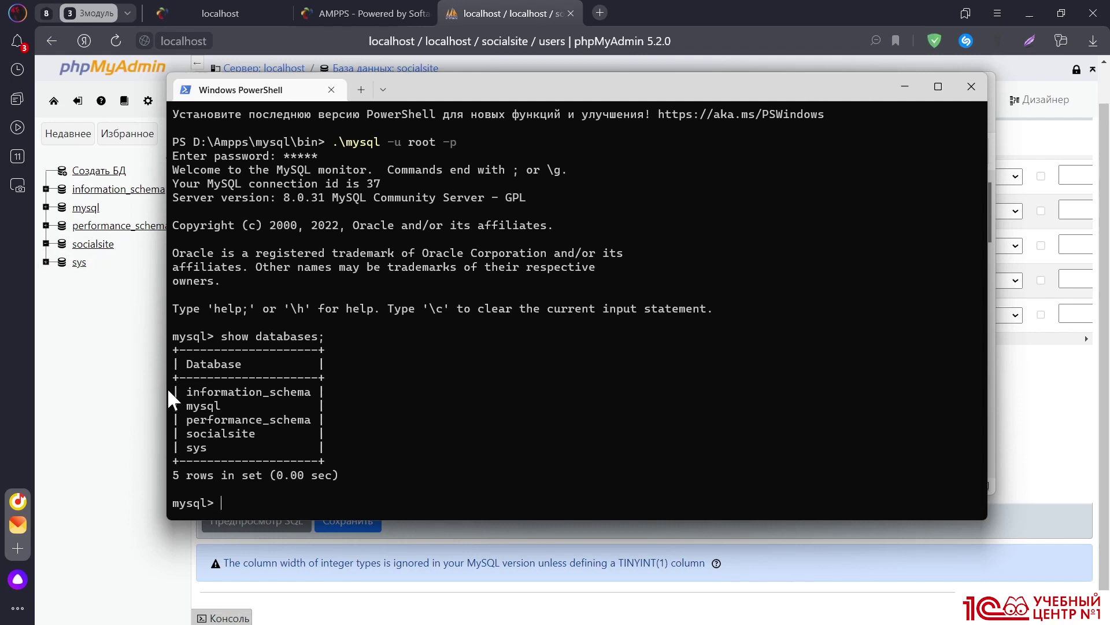
pyautogui.press('F9')
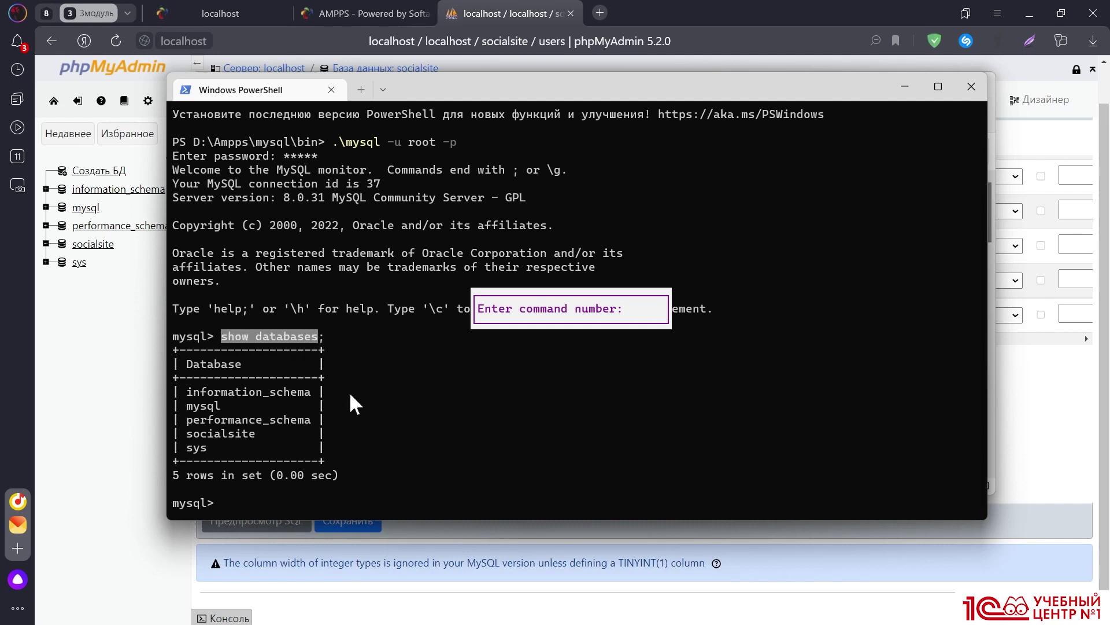
pyautogui.click(388, 392)
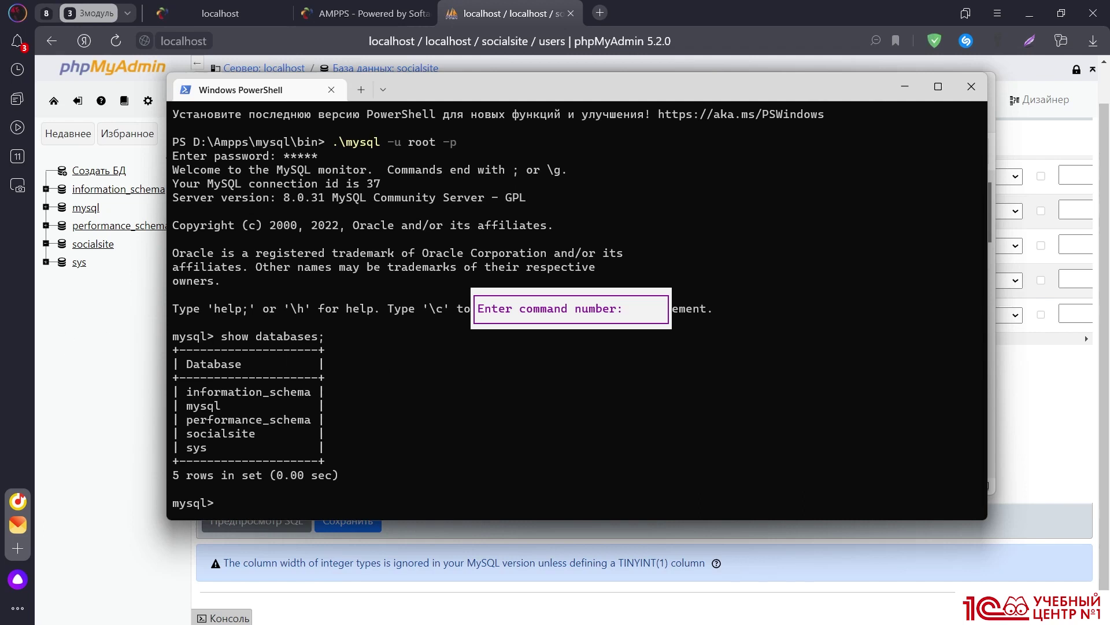
pyautogui.press('Escape')
pyautogui.press('Up')
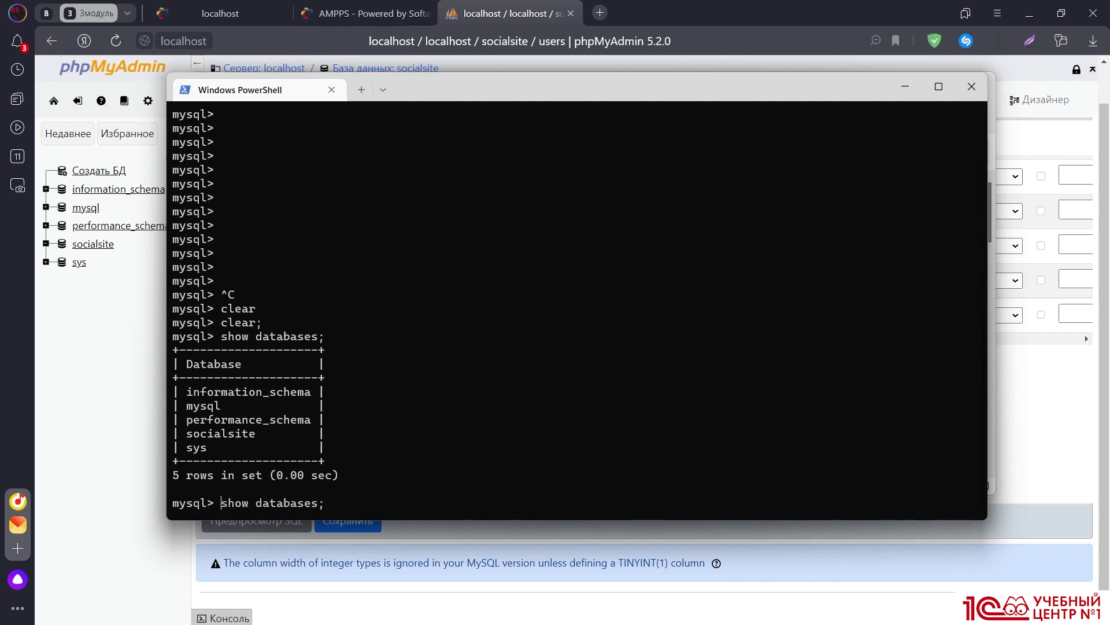
pyautogui.press('Delete')
pyautogui.press('Delete')
pyautogui.press('Delete')
pyautogui.press('Delete')
pyautogui.press('Delete')
pyautogui.press('Delete')
pyautogui.press('Delete')
pyautogui.press('Delete')
pyautogui.press('Delete')
pyautogui.press('Delete')
pyautogui.press('Delete')
pyautogui.press('Delete')
pyautogui.press('Delete')
pyautogui.press('Delete')
pyautogui.press('Delete')
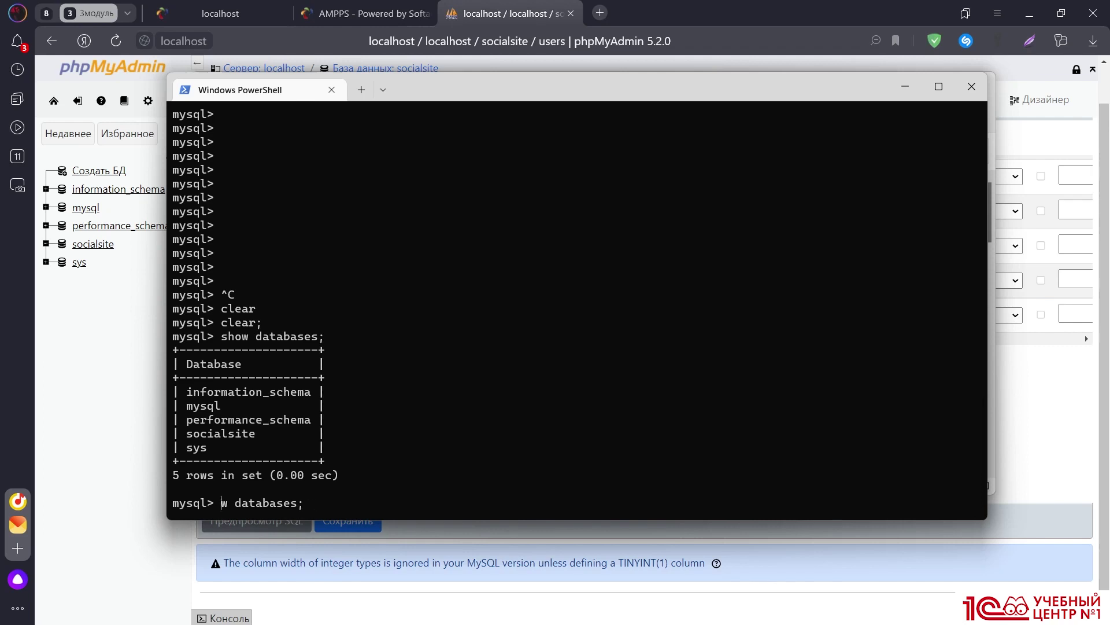
pyautogui.write('->')
pyautogui.press('Return')
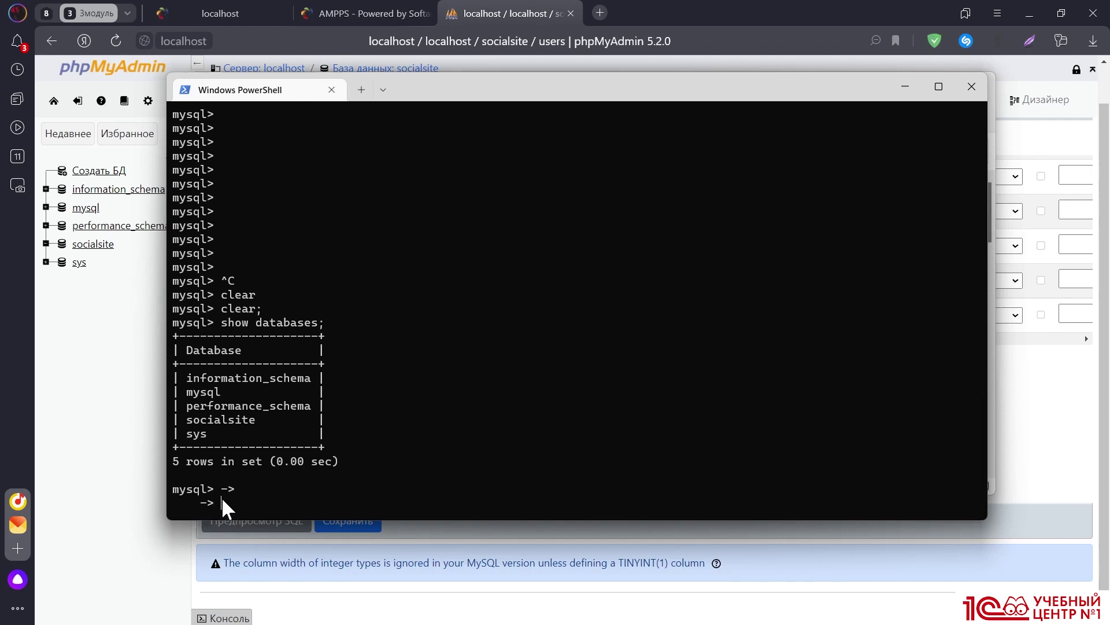
pyautogui.hotkey('ctrl', 'c')
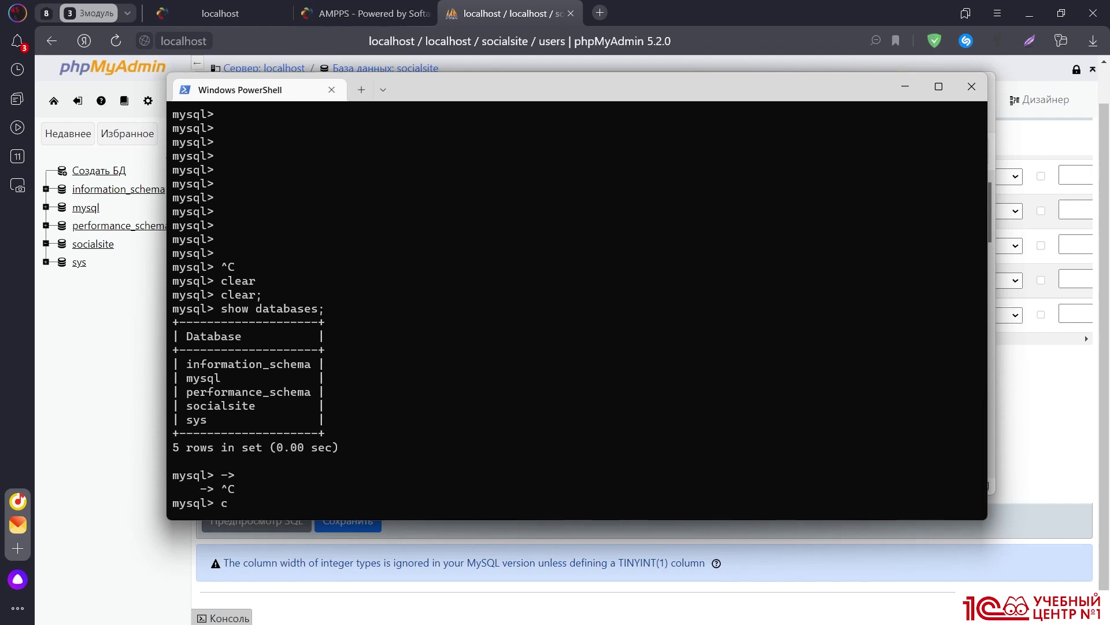
# Create the testov database and switch to it with use testov;
pyautogui.write('reate database test')
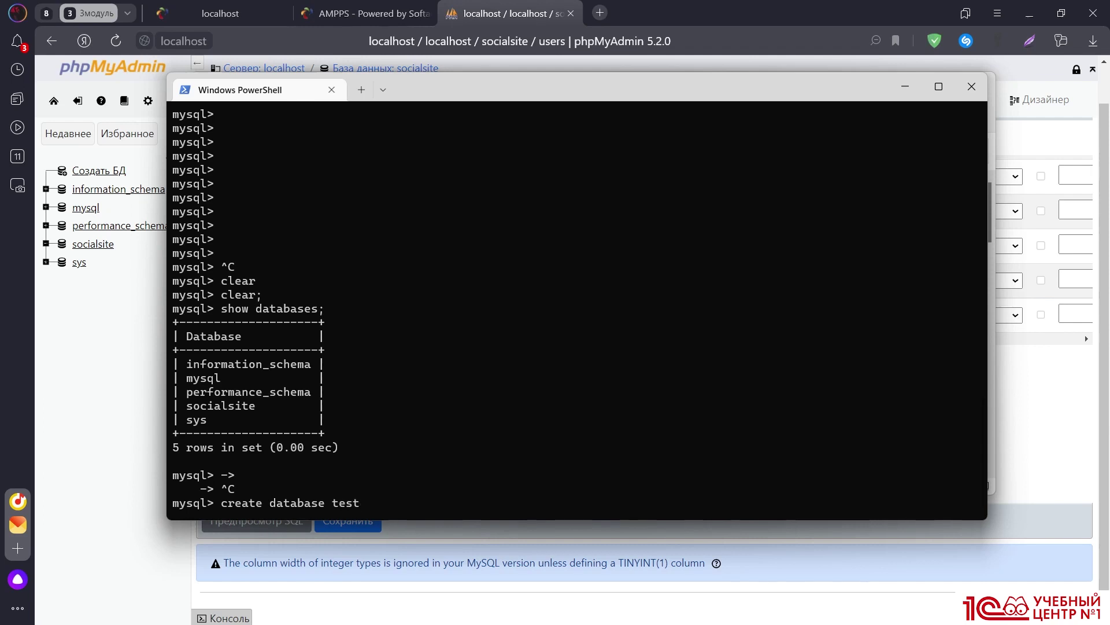
pyautogui.write('ov;')
pyautogui.press('Return')
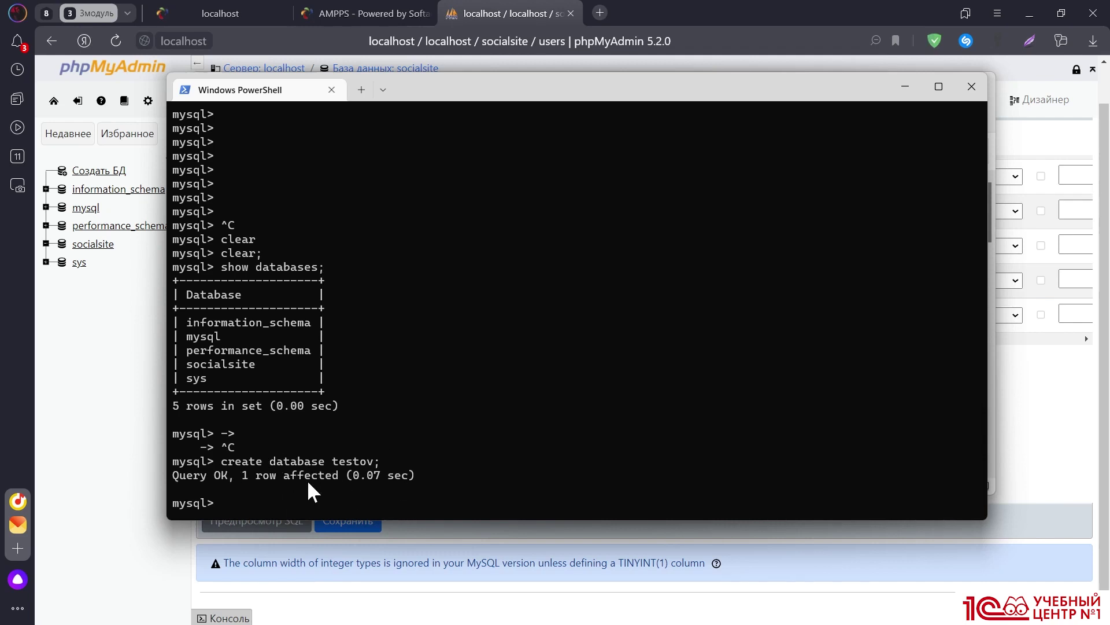
pyautogui.write('use testov;')
pyautogui.press('Return')
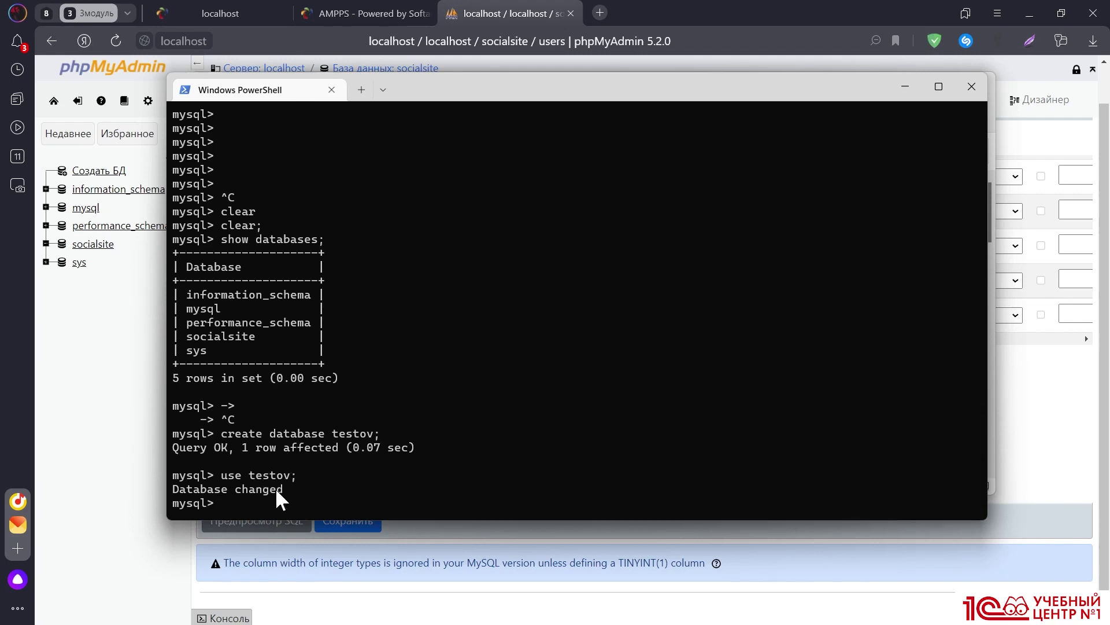
# Attempt to create a MySQL user with a password, editing the misspelled IDENTIFIED keyword
pyautogui.write("create user 'ilya' indetified")
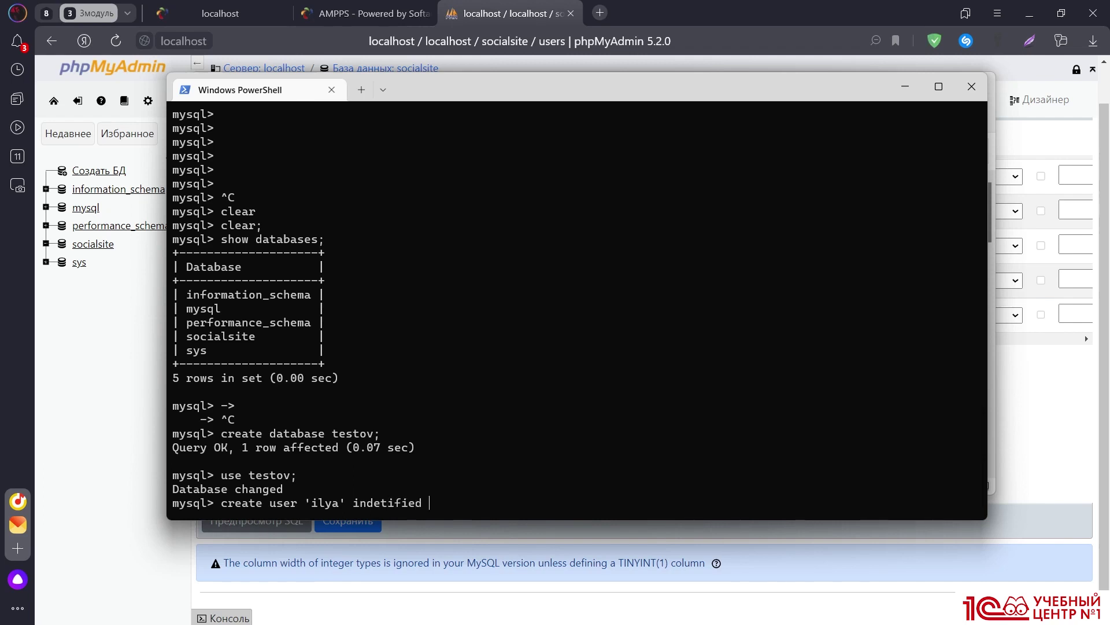
pyautogui.write(" by '1234';")
pyautogui.press('Return')
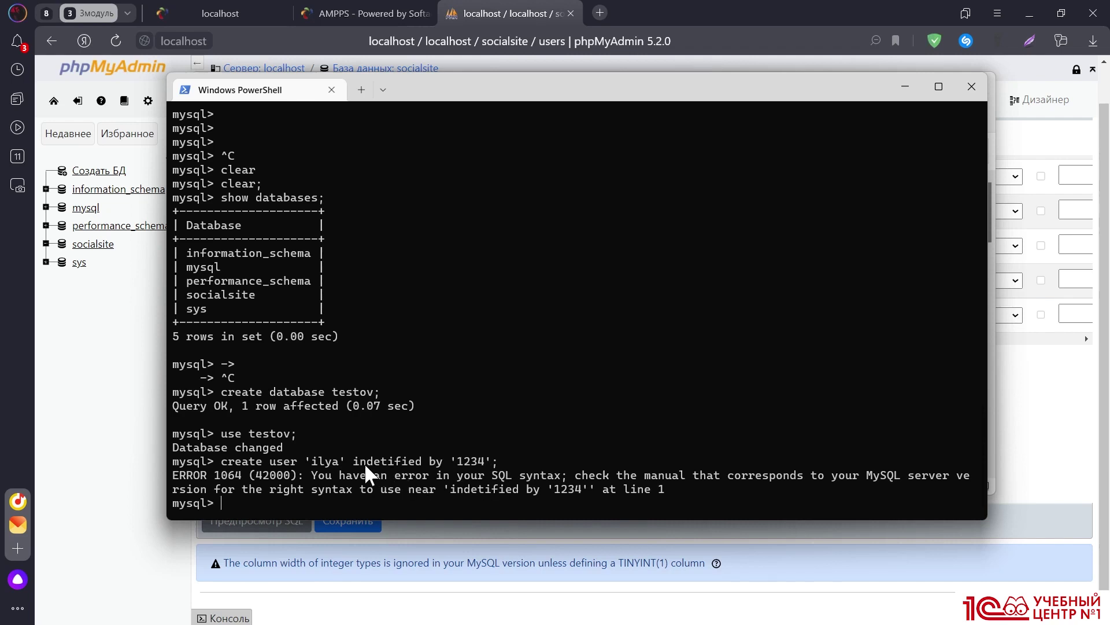
pyautogui.press('Up')
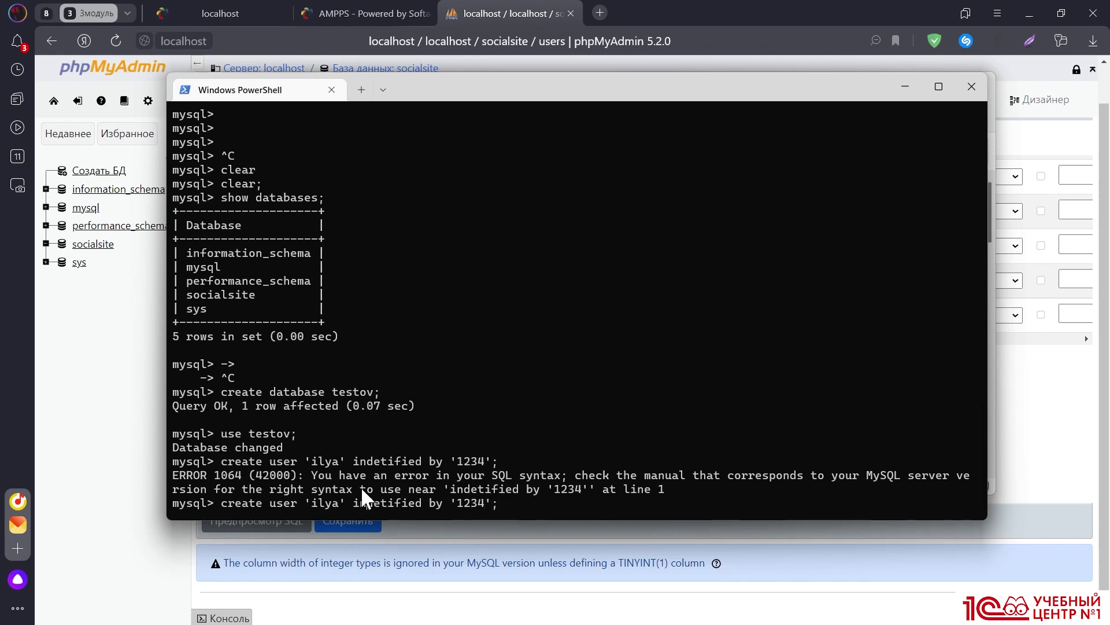
pyautogui.press('BackSpace')
pyautogui.press('Return')
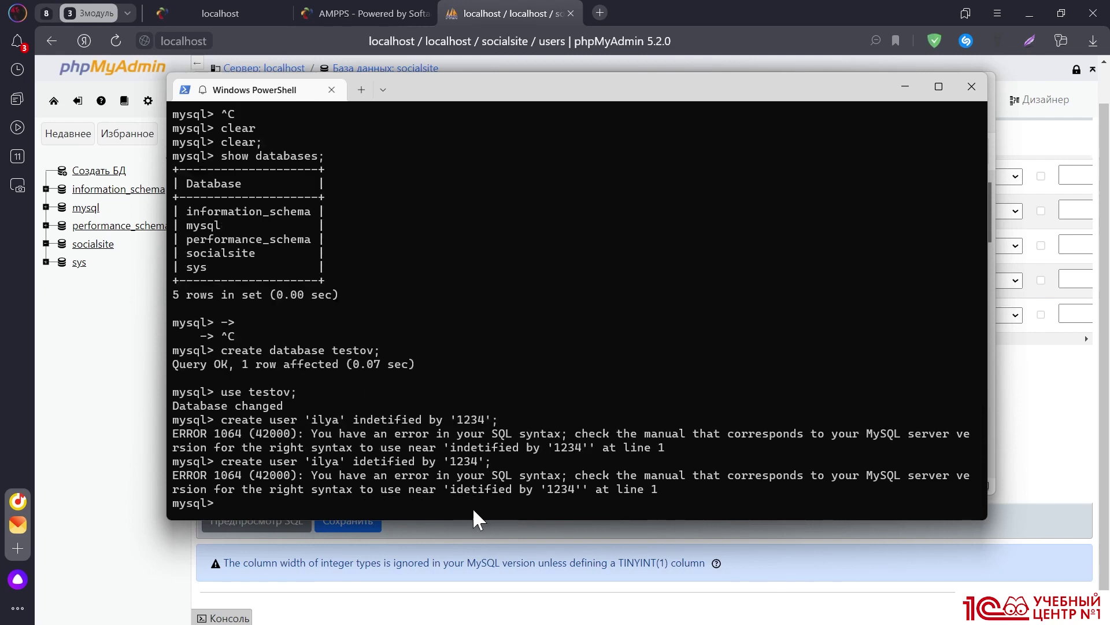
# Correct the keyword to IDENTIFIED BY to create the user, then enter a grant on testov.*
pyautogui.press('Up')
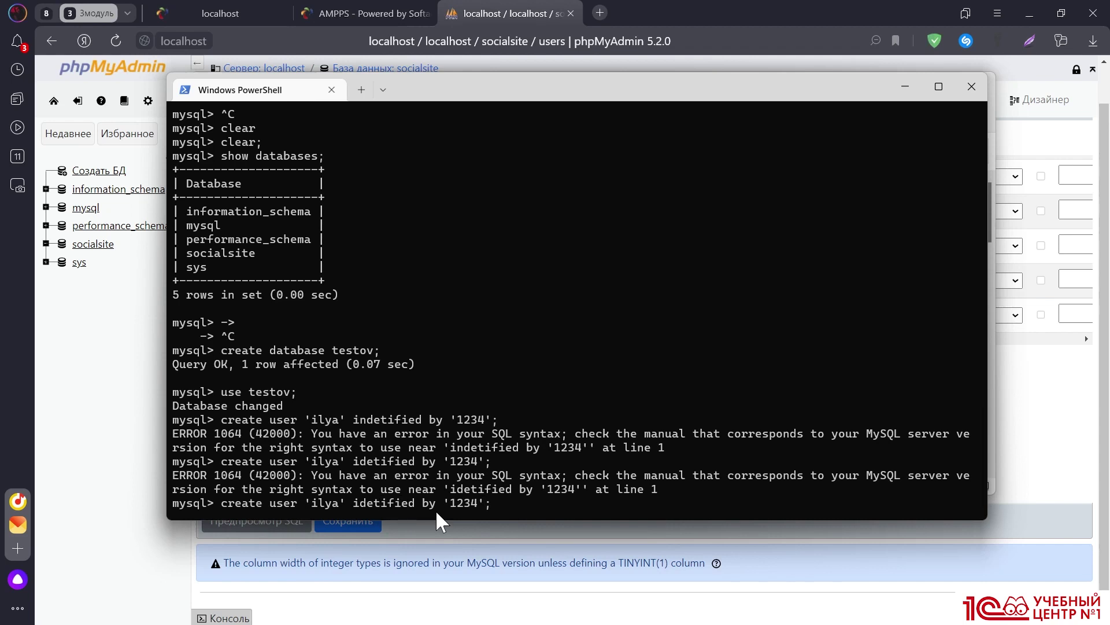
pyautogui.write('n')
pyautogui.press('Return')
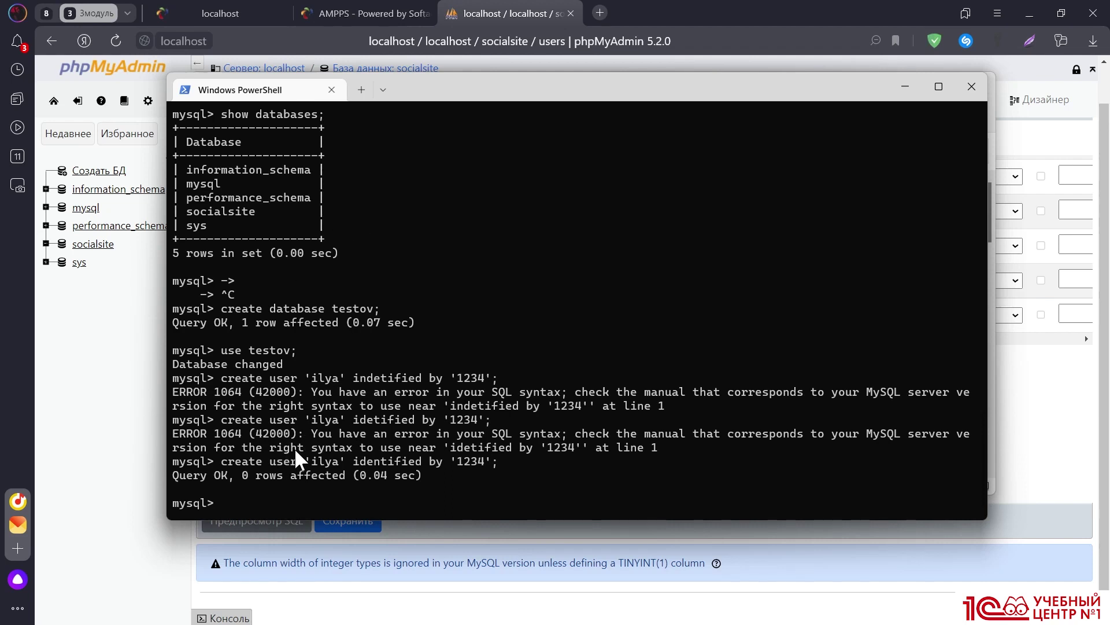
pyautogui.write('grant all on testov')
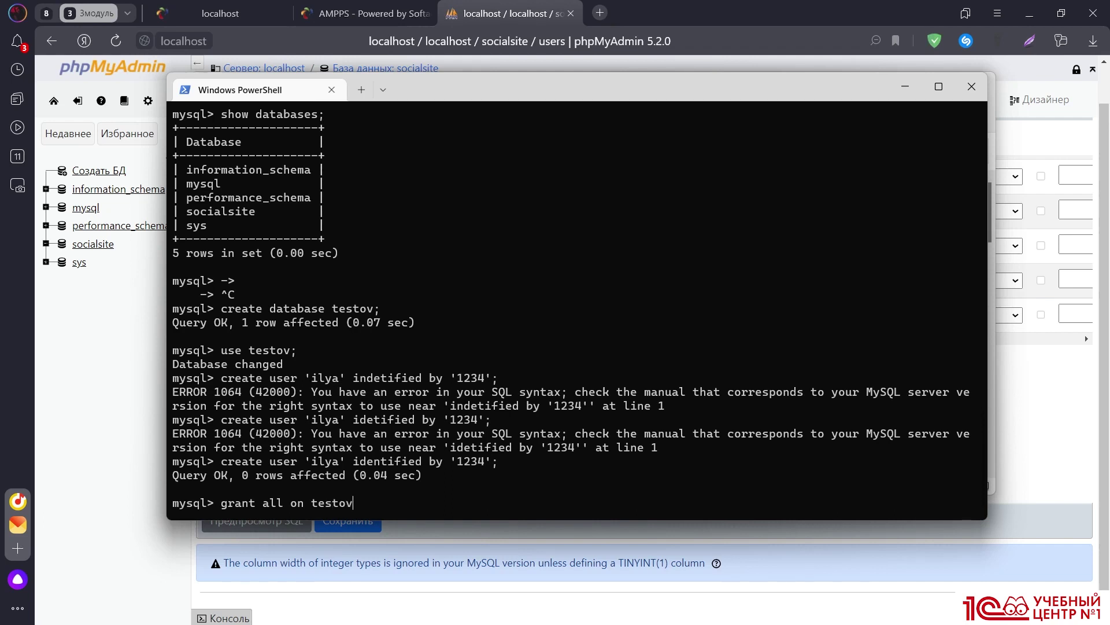
pyautogui.write(".* to 'ilya';")
# Grant the new user all privileges on testov.* and exit the MySQL session
pyautogui.press('Return')
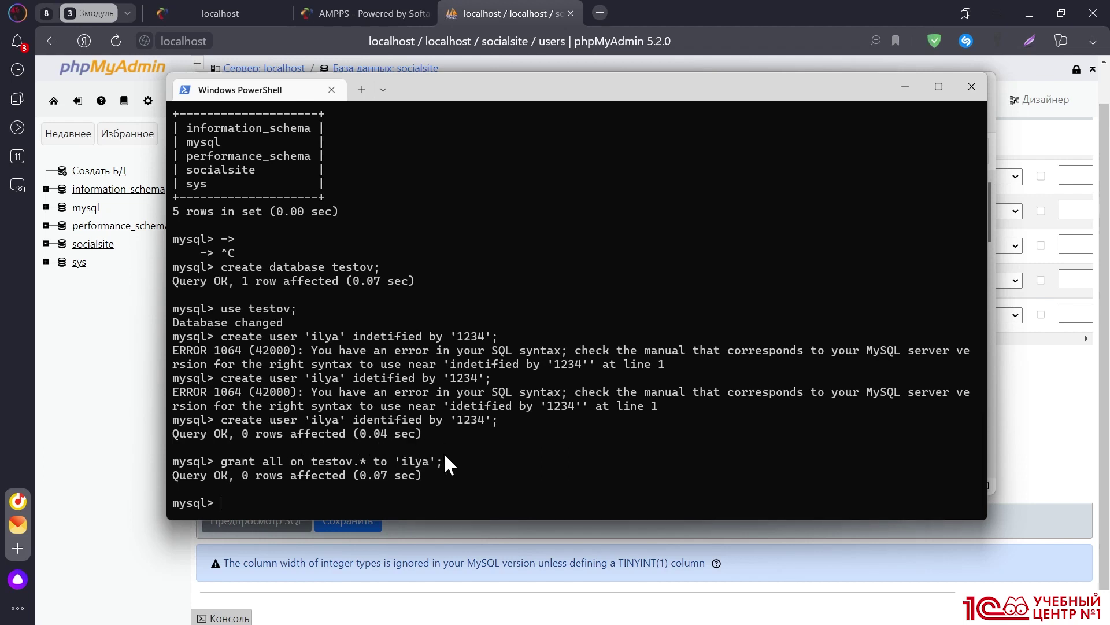
pyautogui.write('exit')
pyautogui.press('Return')
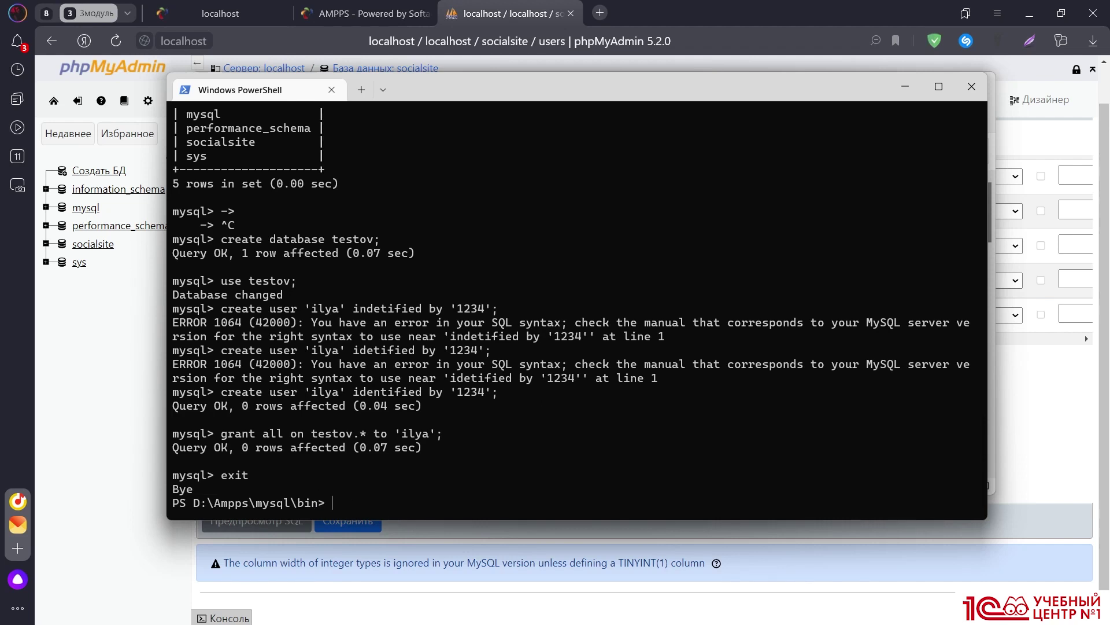
# Recall the mysql login command, then minimize the PowerShell, Explorer and browser windows
pyautogui.press('Up')
pyautogui.click(904, 93)
pyautogui.click(909, 83)
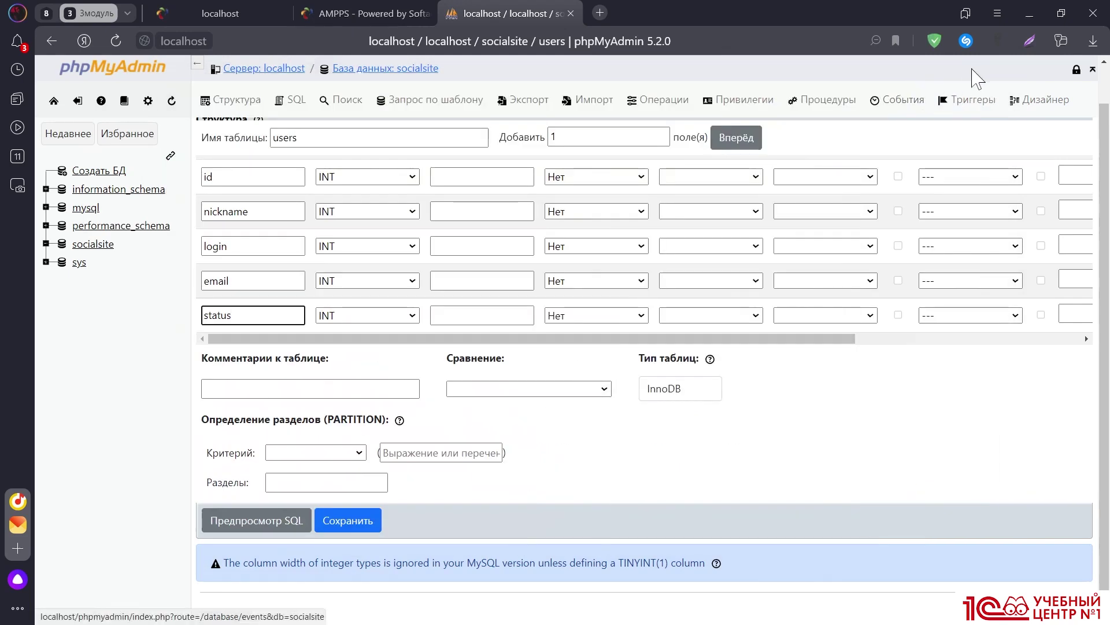
pyautogui.click(1028, 11)
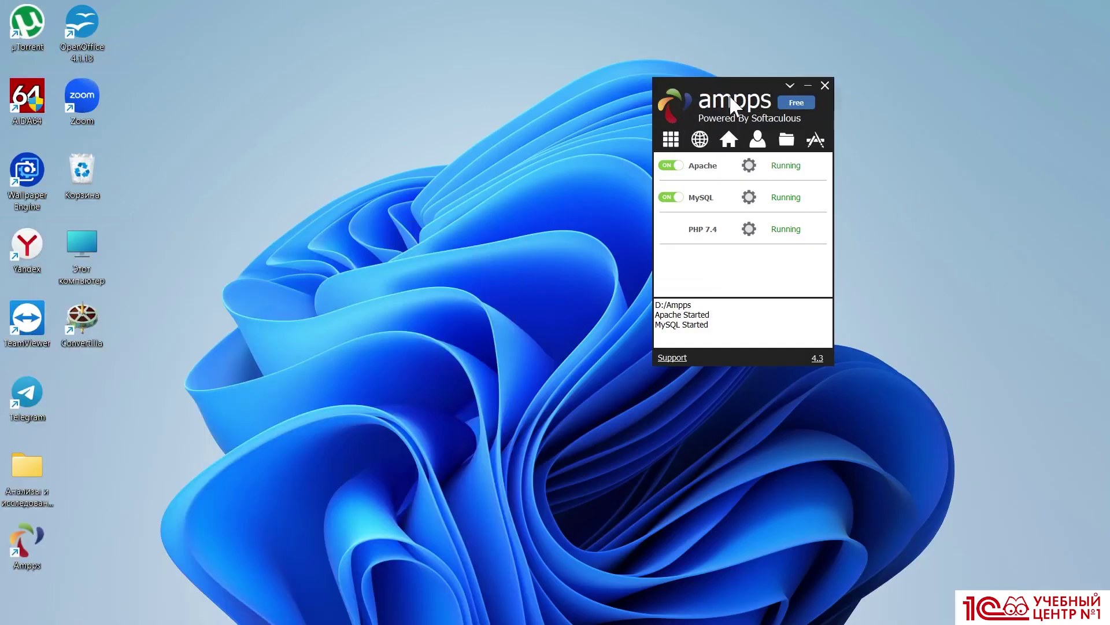
# Restart MySQL from the AMPPS panel and return to PowerShell
pyautogui.click(674, 198)
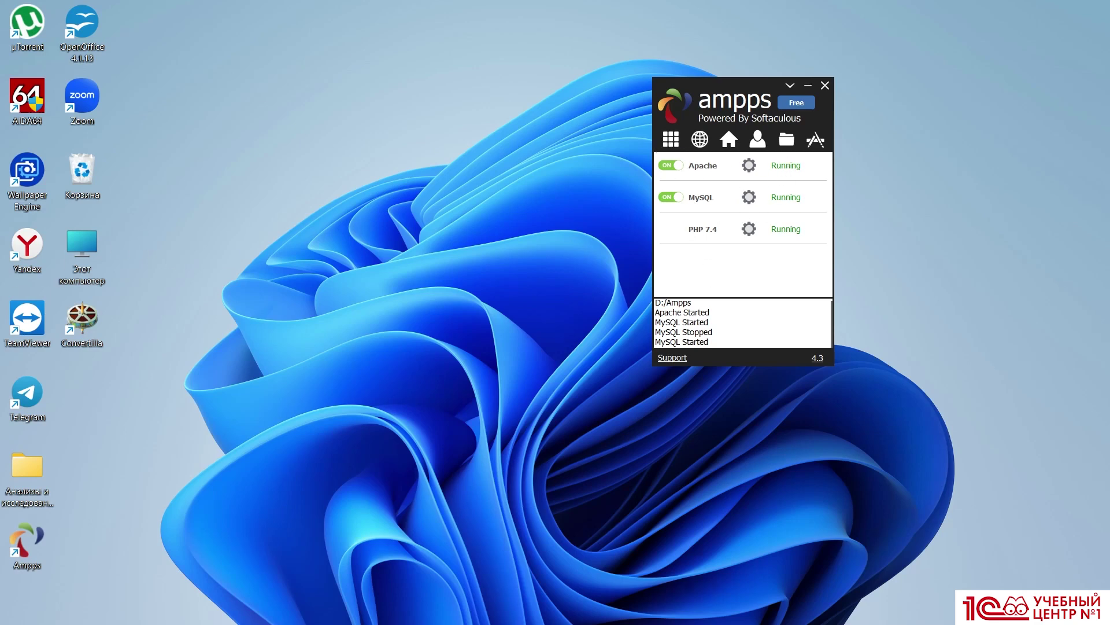
pyautogui.hotkey('alt', 'Tab')
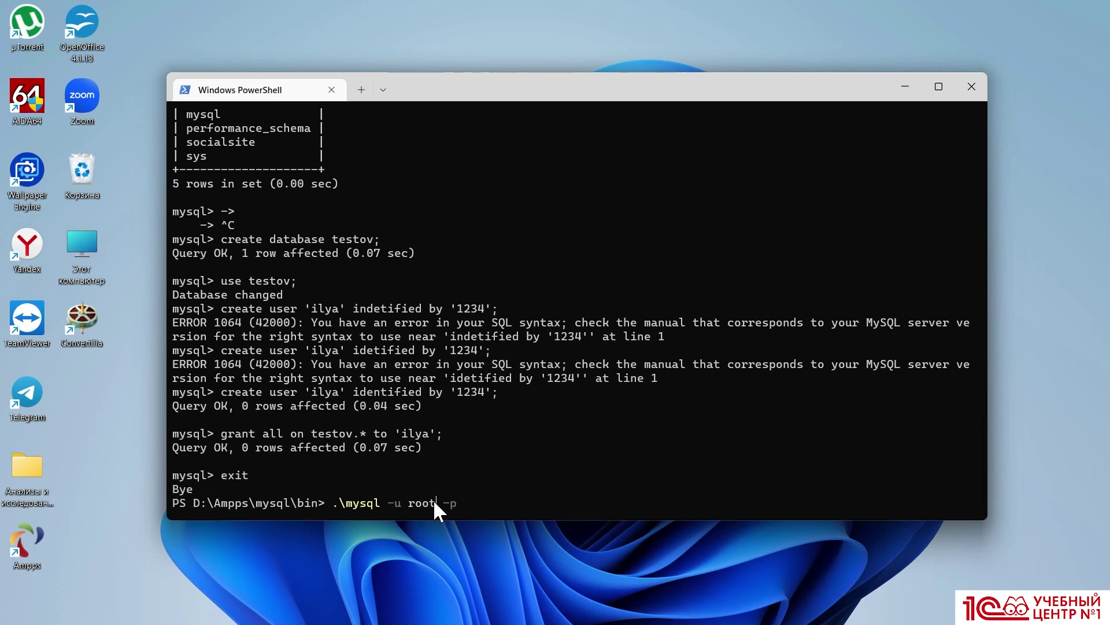
# Log in to MySQL as the new user with its password and run show databases;
pyautogui.press('BackSpace')
pyautogui.press('BackSpace')
pyautogui.press('BackSpace')
pyautogui.press('BackSpace')
pyautogui.write('ilya')
pyautogui.press('Return')
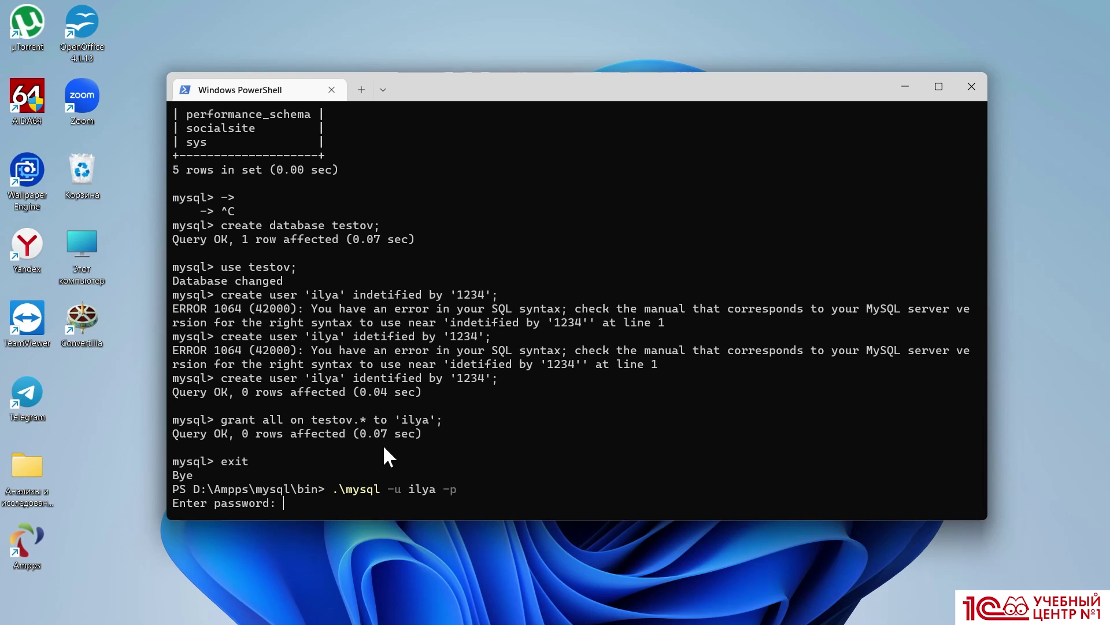
pyautogui.write('1234')
pyautogui.press('Return')
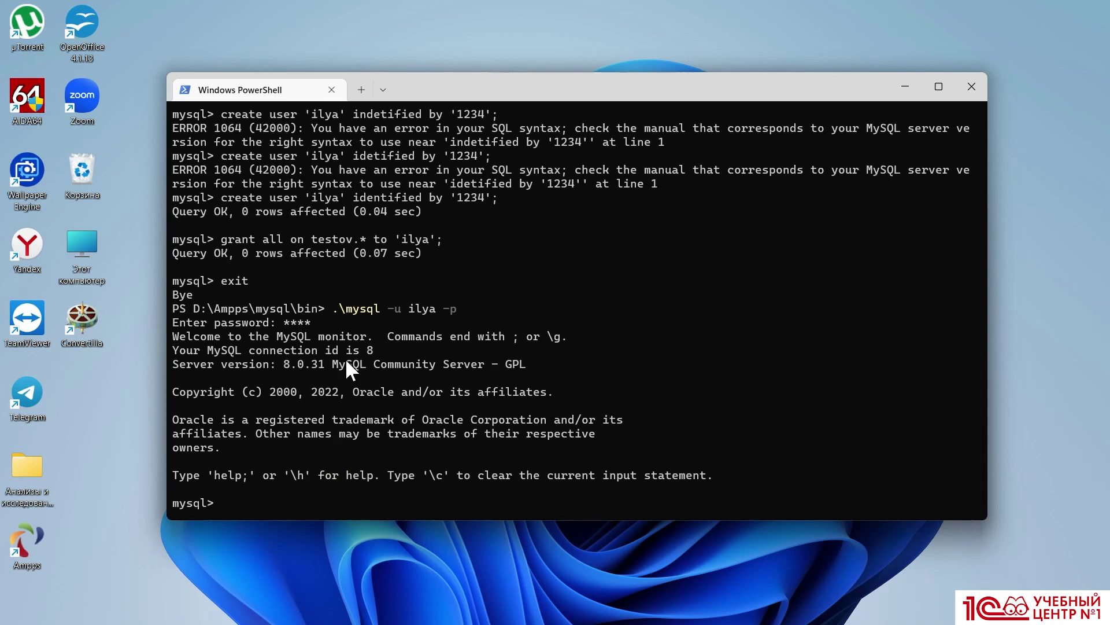
pyautogui.write('show databases;')
pyautogui.press('Return')
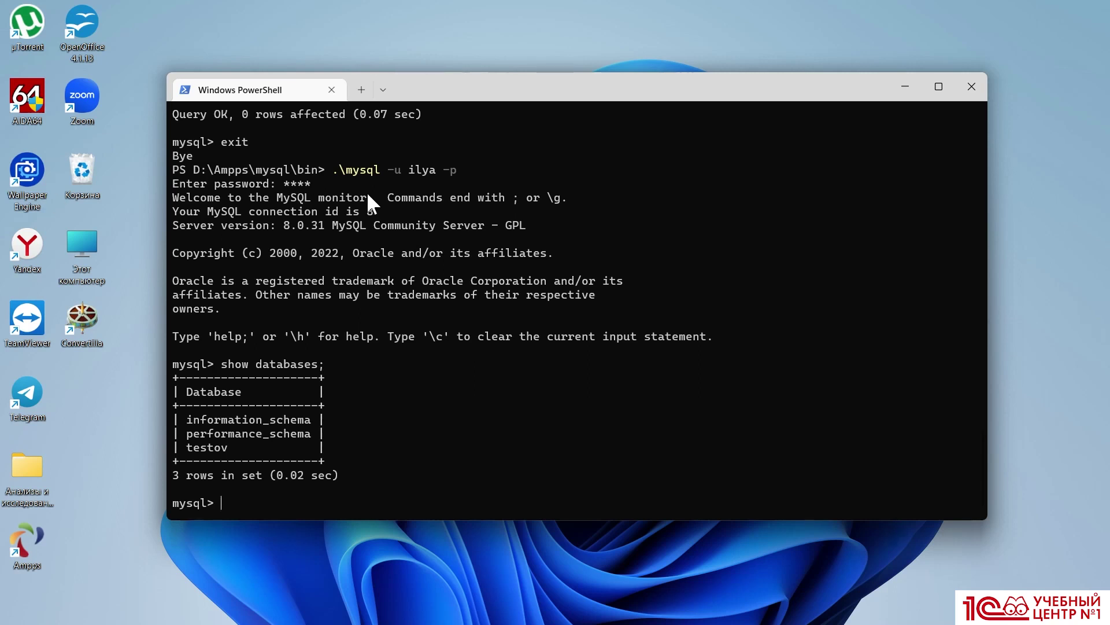
# Close PowerShell and reload phpMyAdmin so its database list includes testov
pyautogui.press('F9')
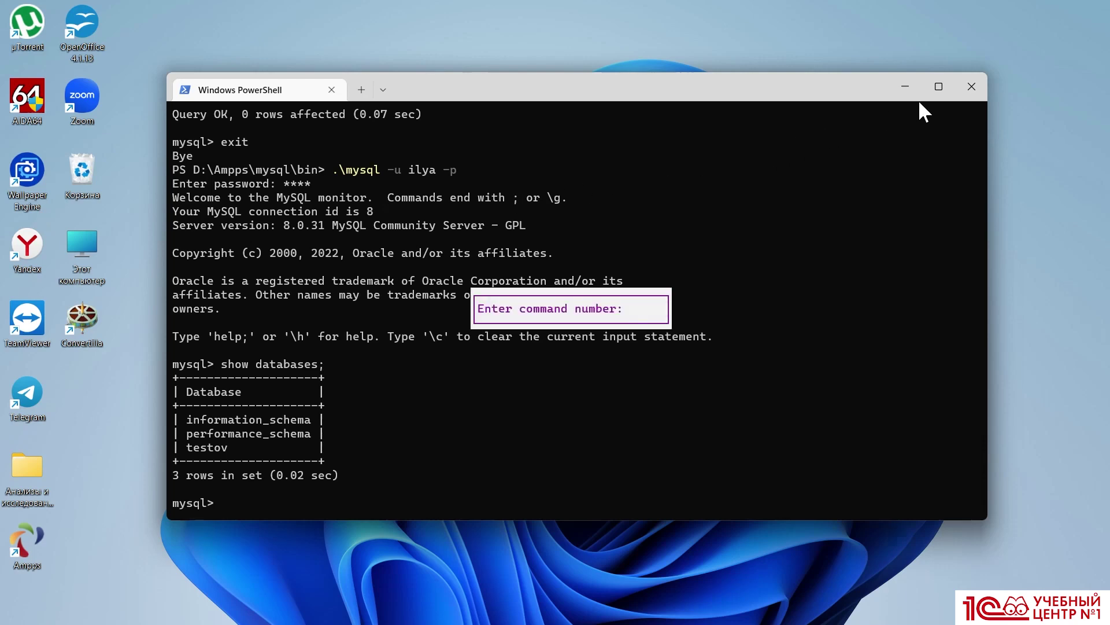
pyautogui.click(972, 87)
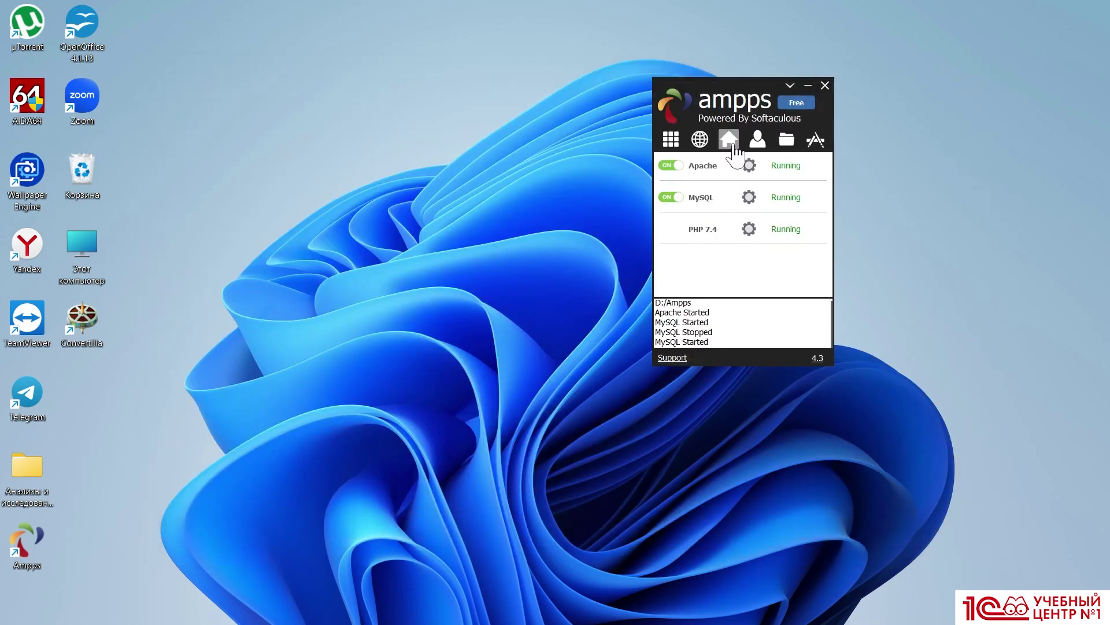
pyautogui.click(733, 146)
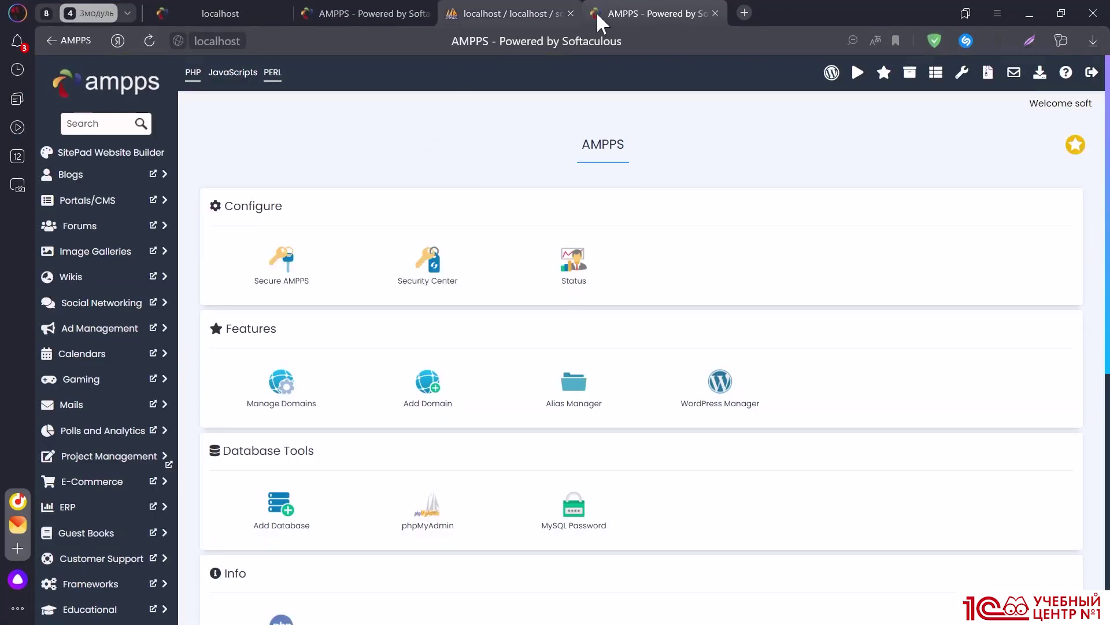
pyautogui.click(530, 12)
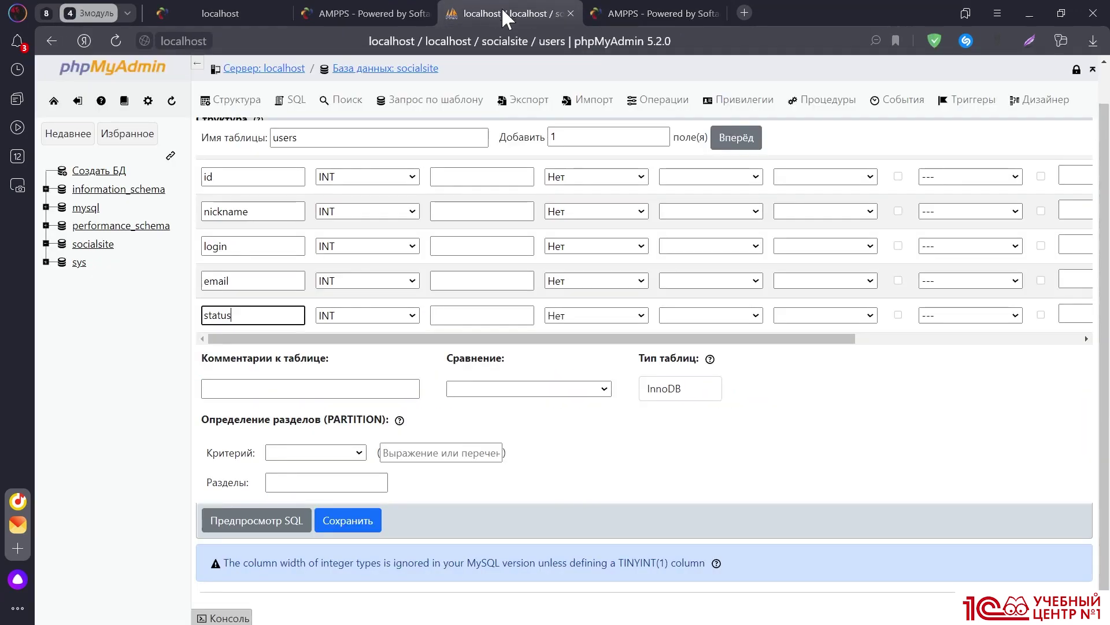
pyautogui.click(115, 41)
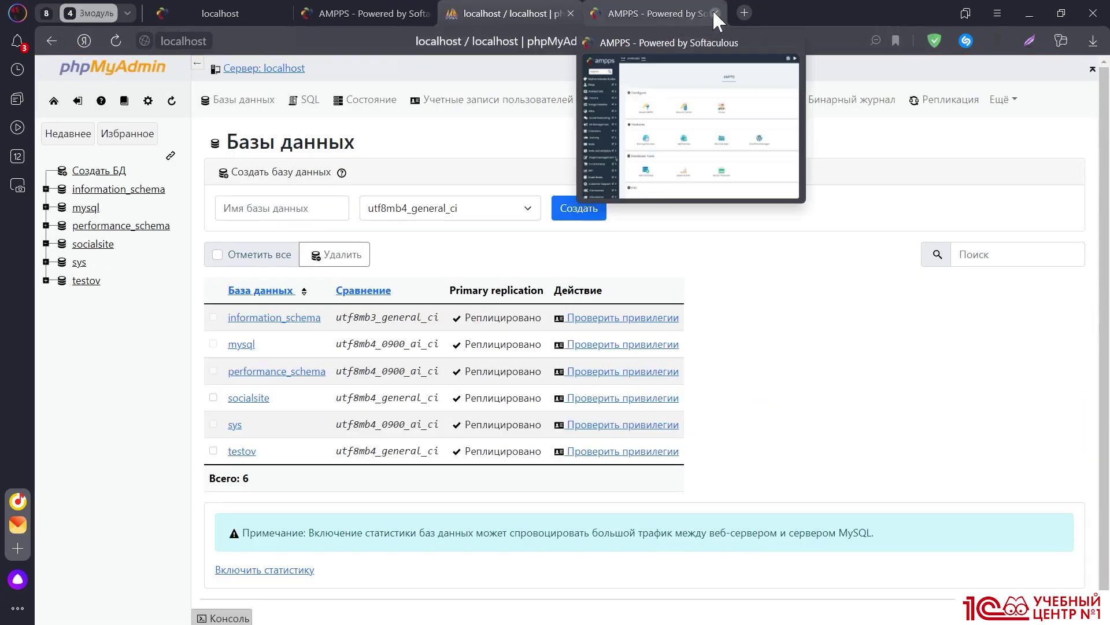
# Close the extra AMPPS tab and open the testov database from the navigation tree
pyautogui.click(715, 13)
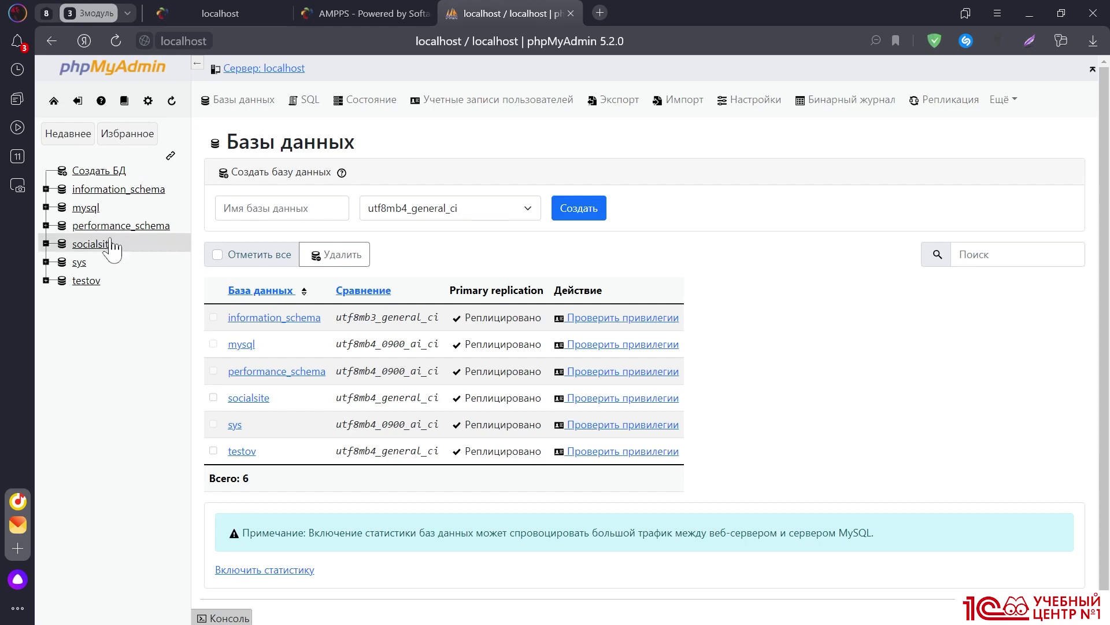
pyautogui.click(114, 132)
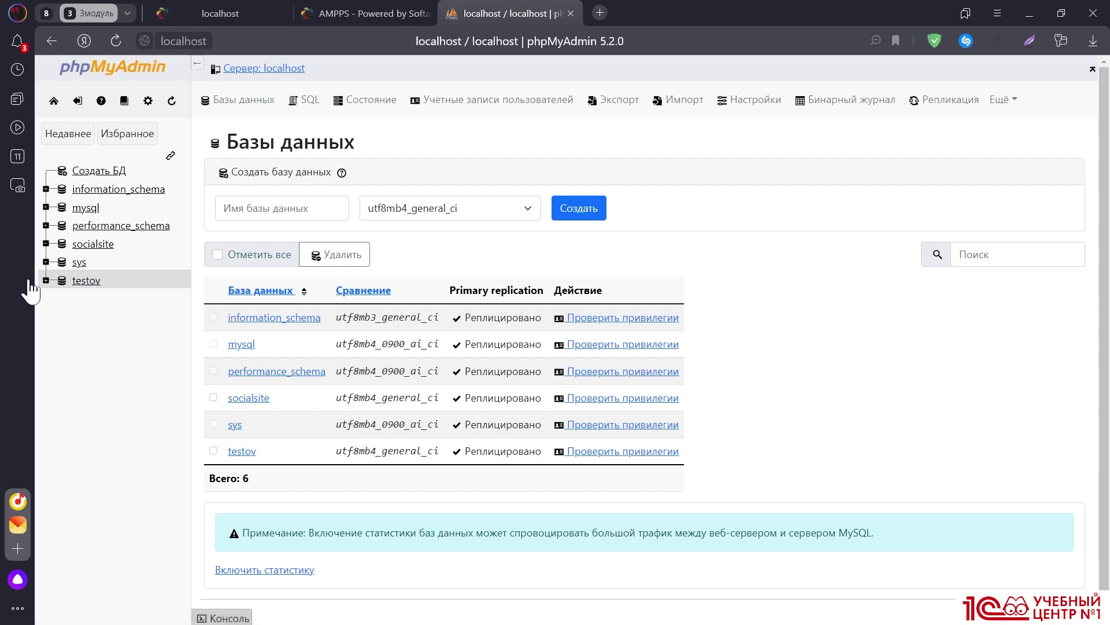
pyautogui.click(84, 282)
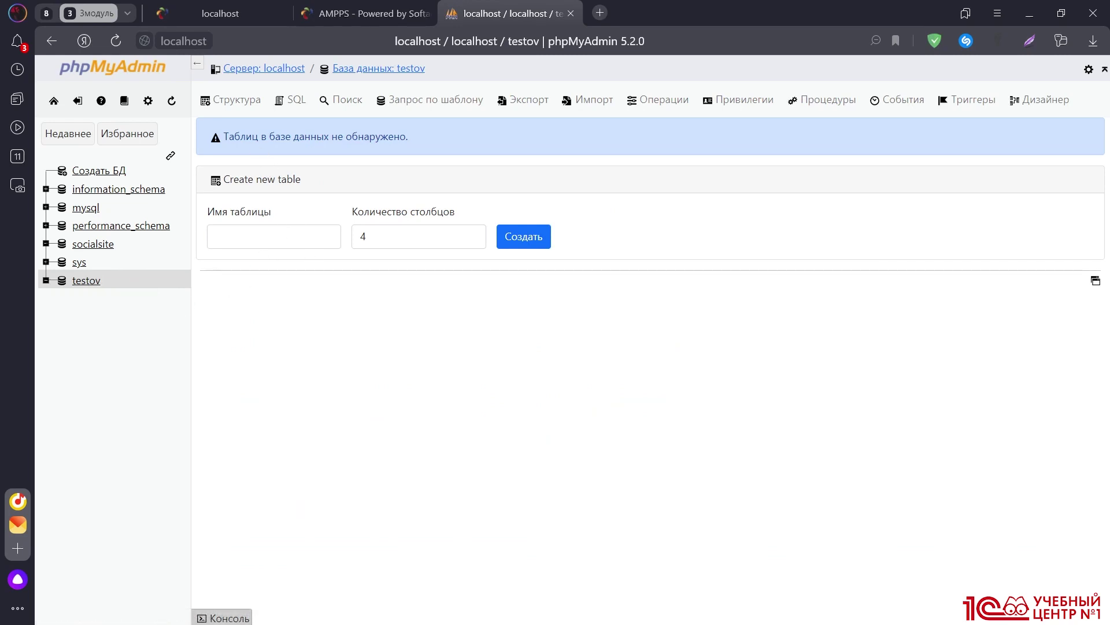
# Create a table named 'table' with 5 columns and name its first column id
pyautogui.moveTo(258, 137); pyautogui.dragTo(422, 144)
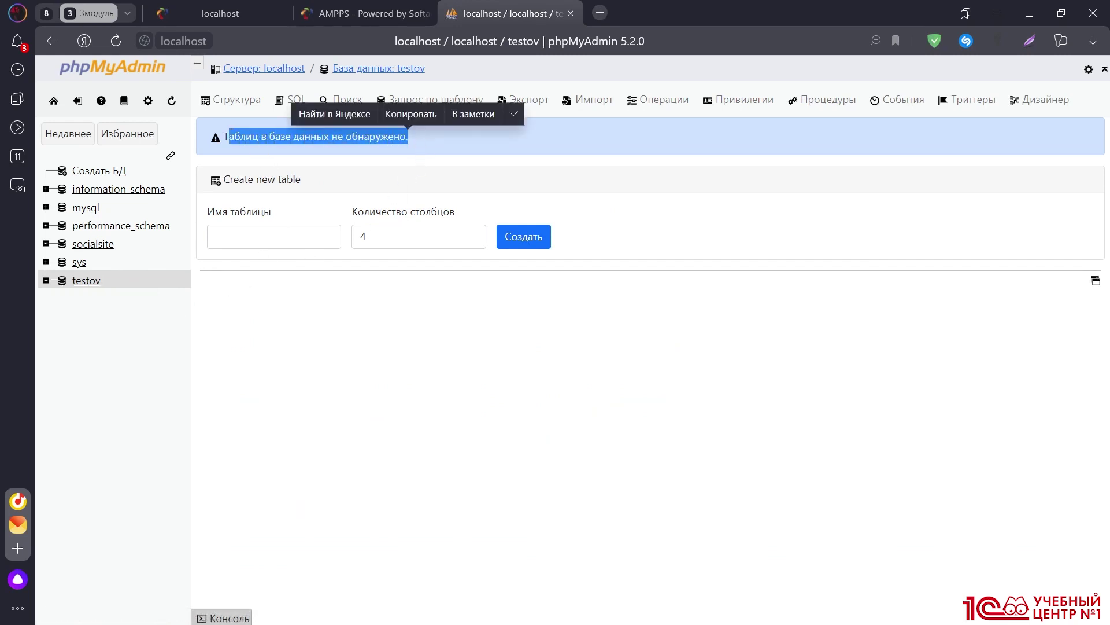
pyautogui.click(278, 240)
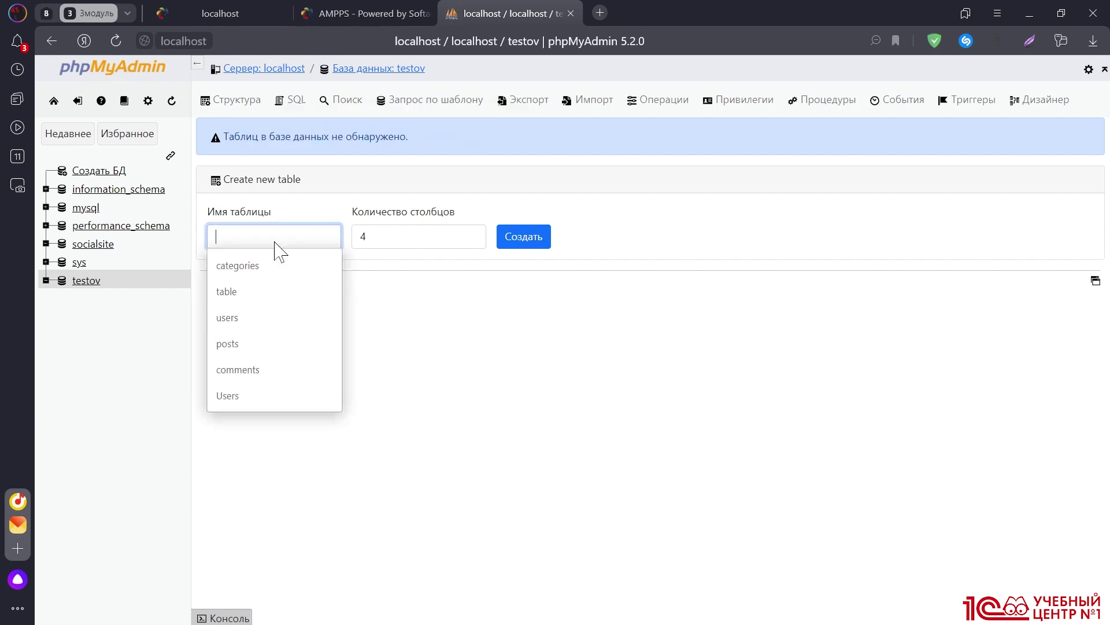
pyautogui.write('table')
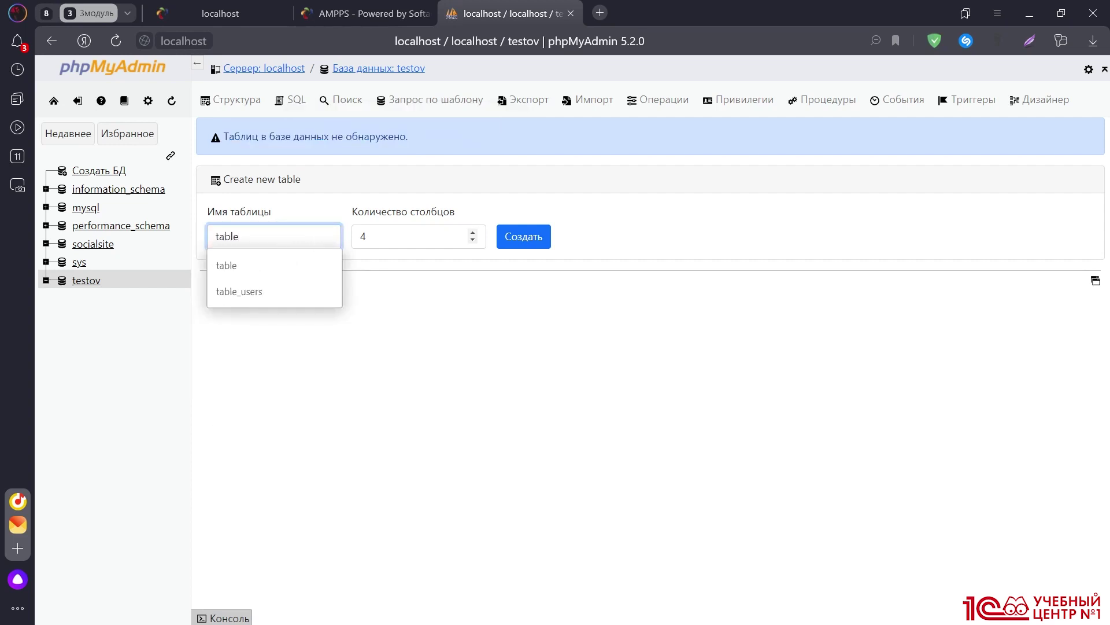
pyautogui.click(405, 237)
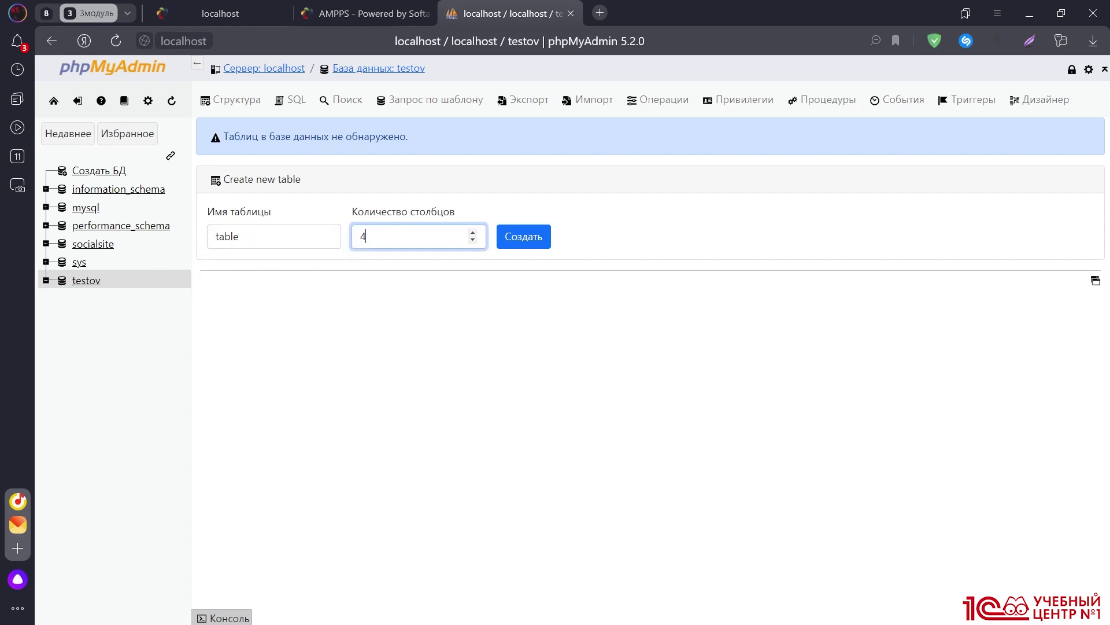
pyautogui.click(472, 233)
pyautogui.click(524, 240)
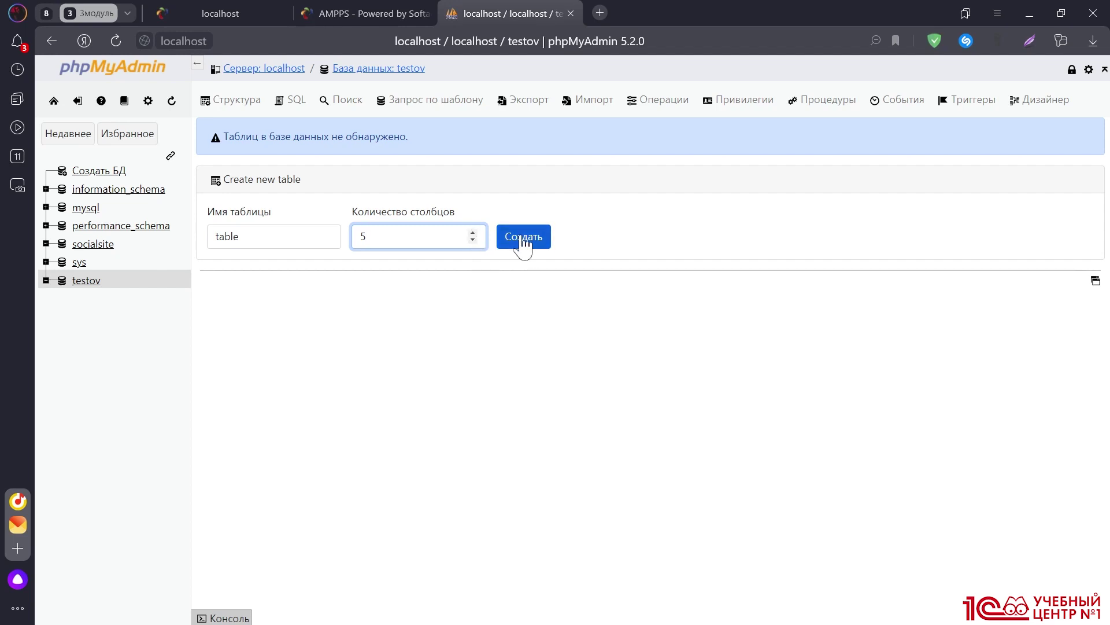
pyautogui.click(298, 217)
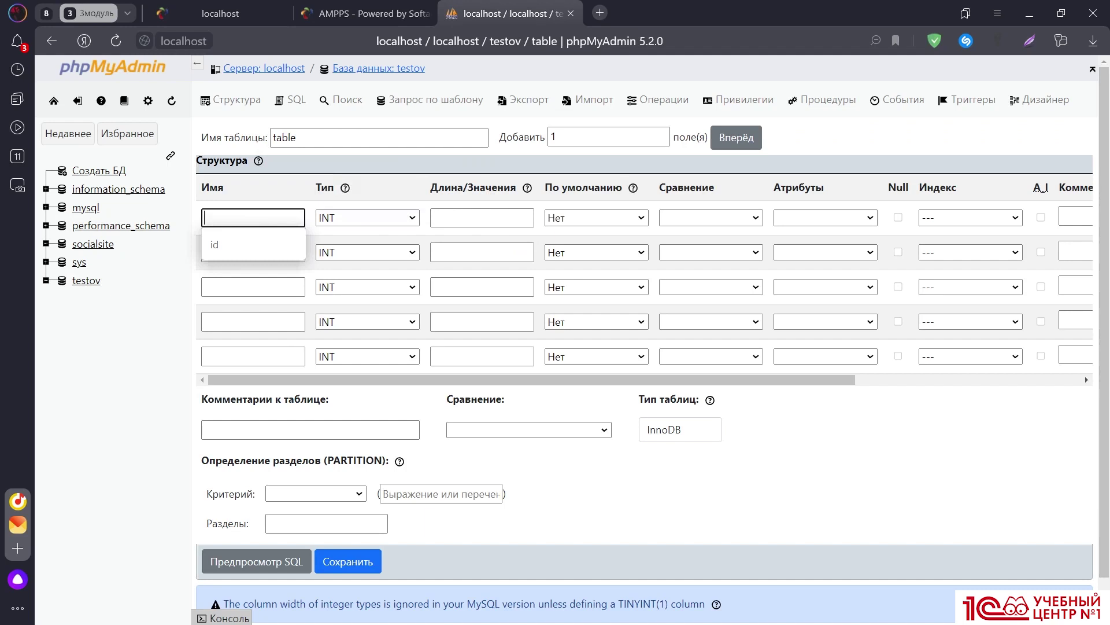
# Name the five columns id, name, age, login and password
pyautogui.click(261, 245)
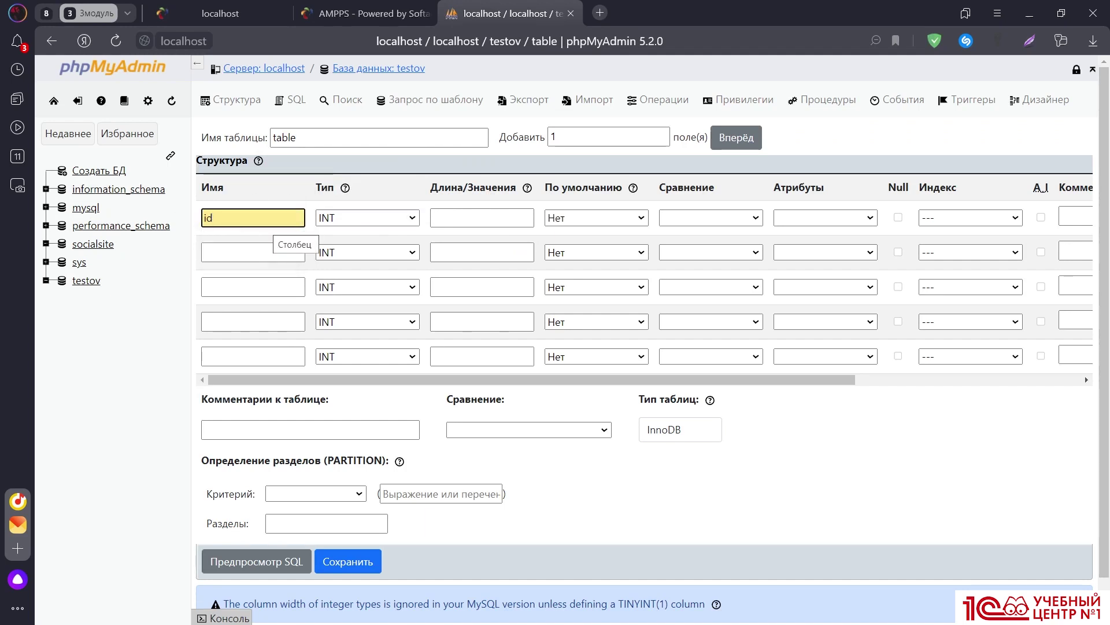
pyautogui.click(264, 253)
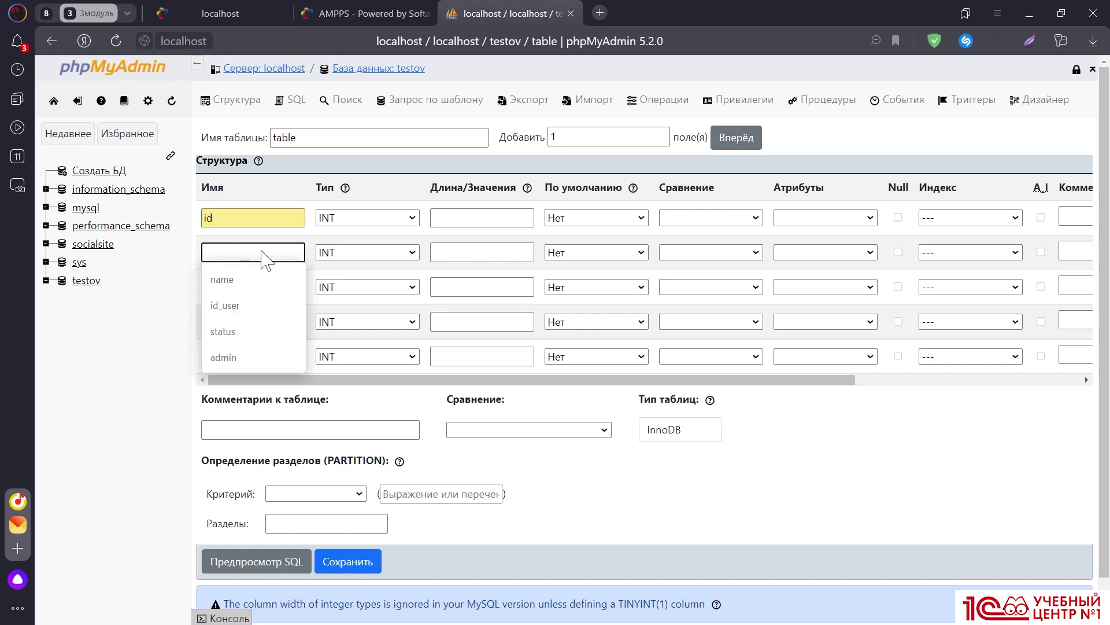
pyautogui.write('name')
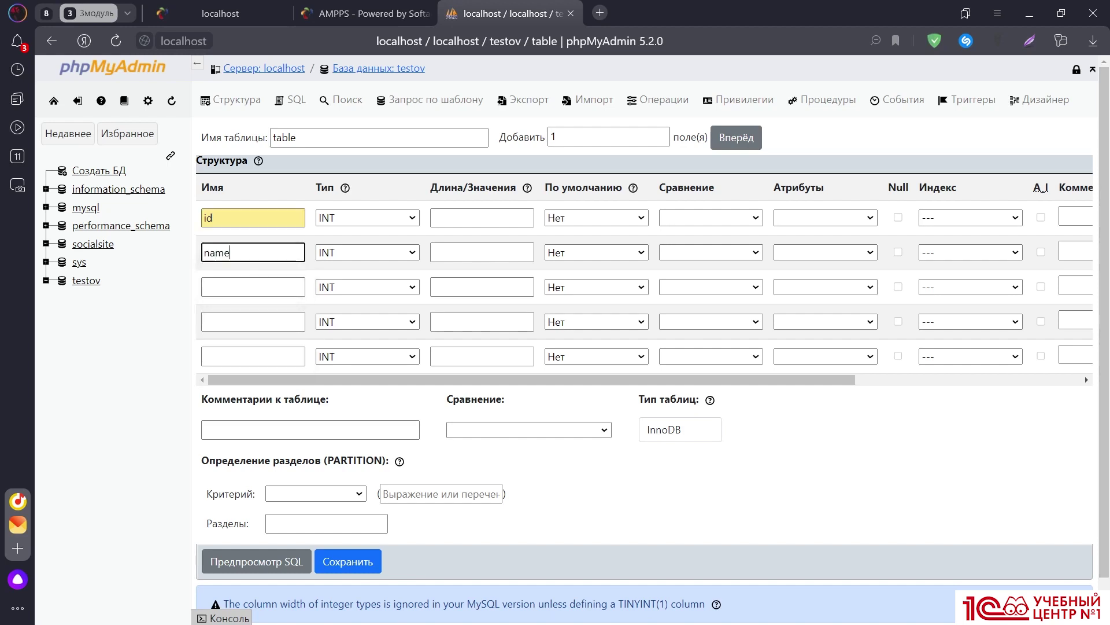
pyautogui.click(250, 287)
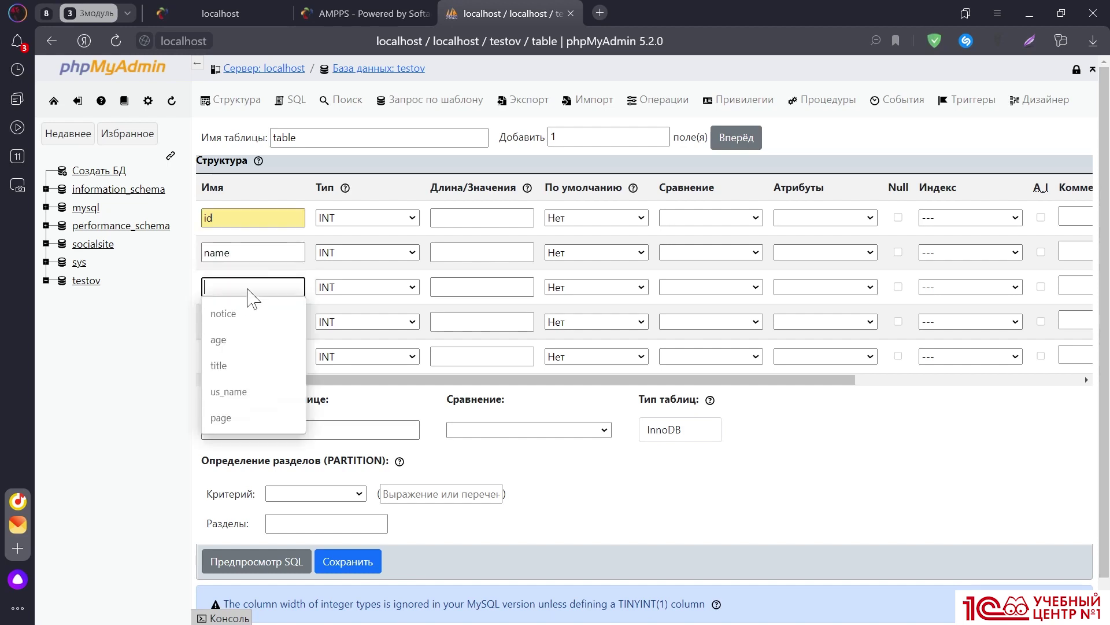
pyautogui.write('age')
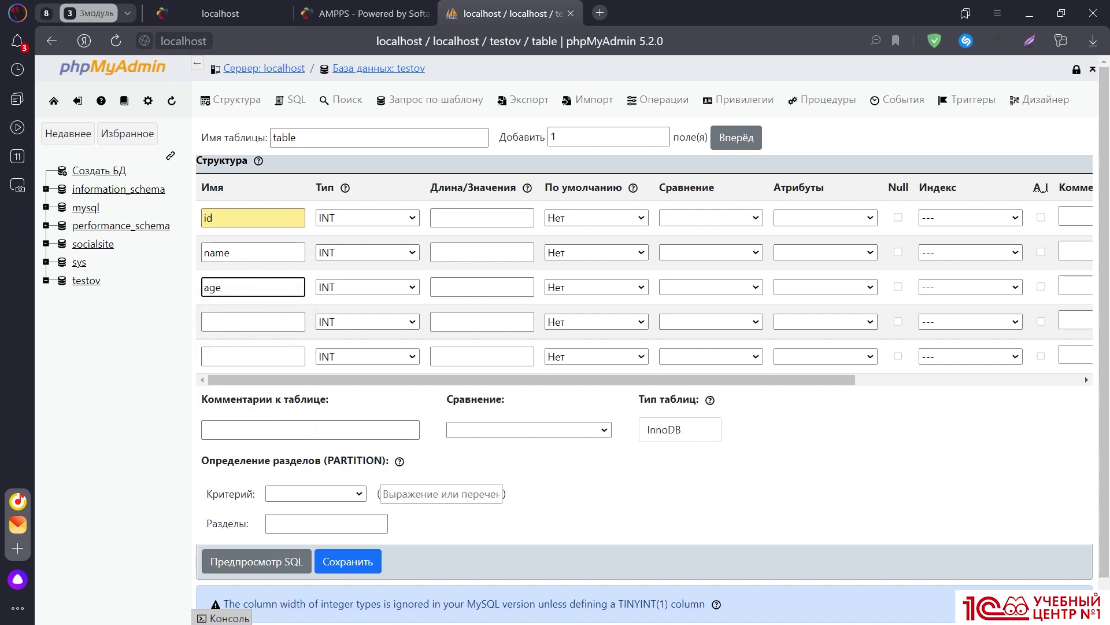
pyautogui.click(238, 321)
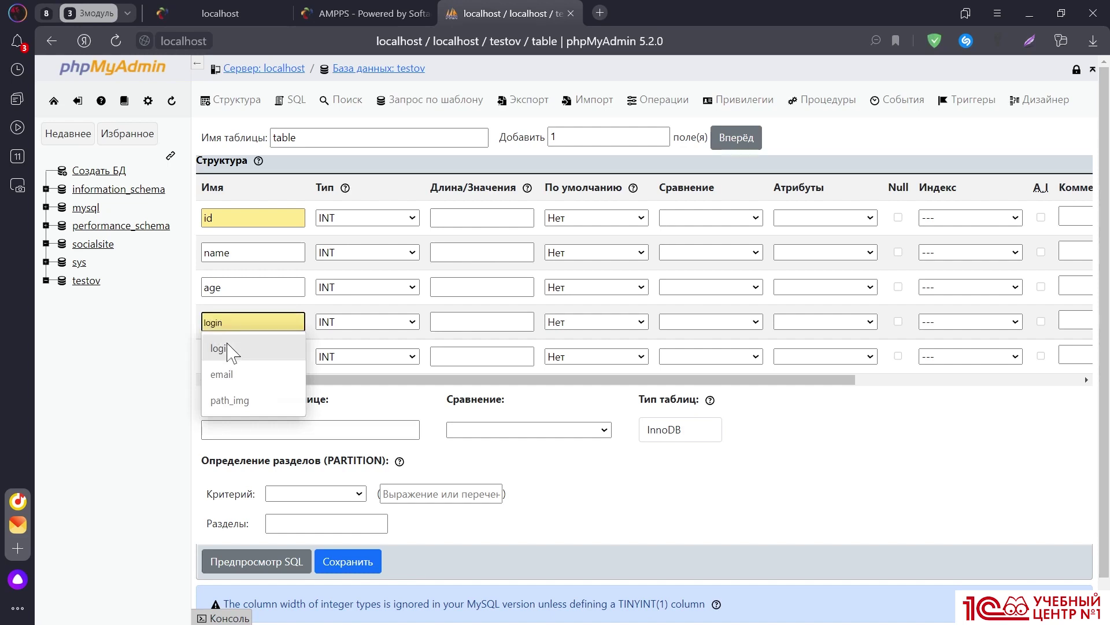
pyautogui.click(229, 348)
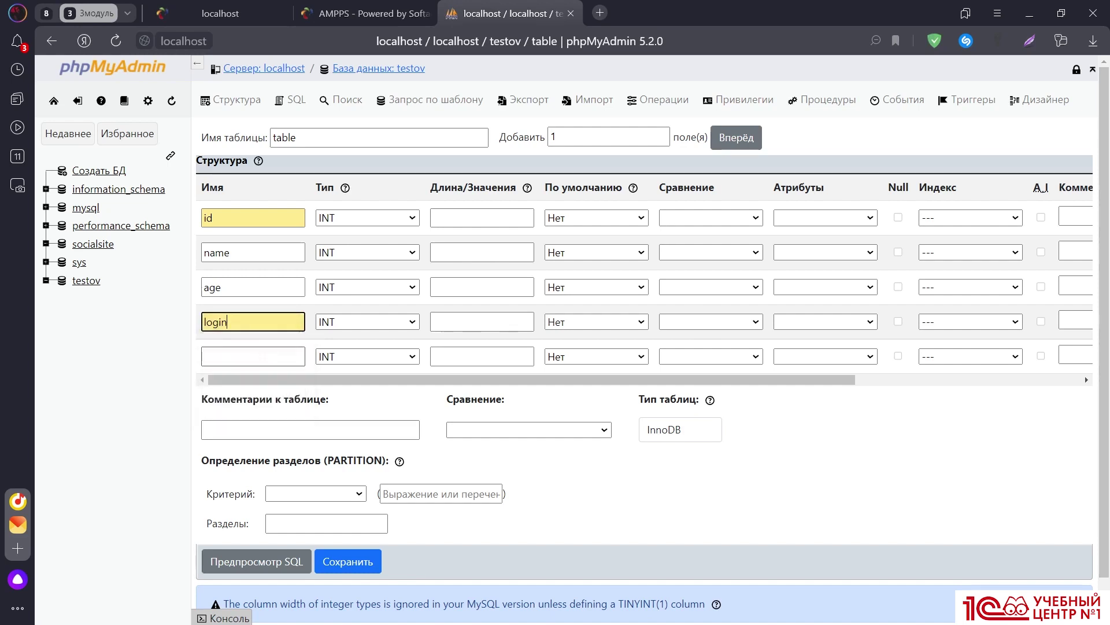
pyautogui.click(252, 356)
pyautogui.click(226, 383)
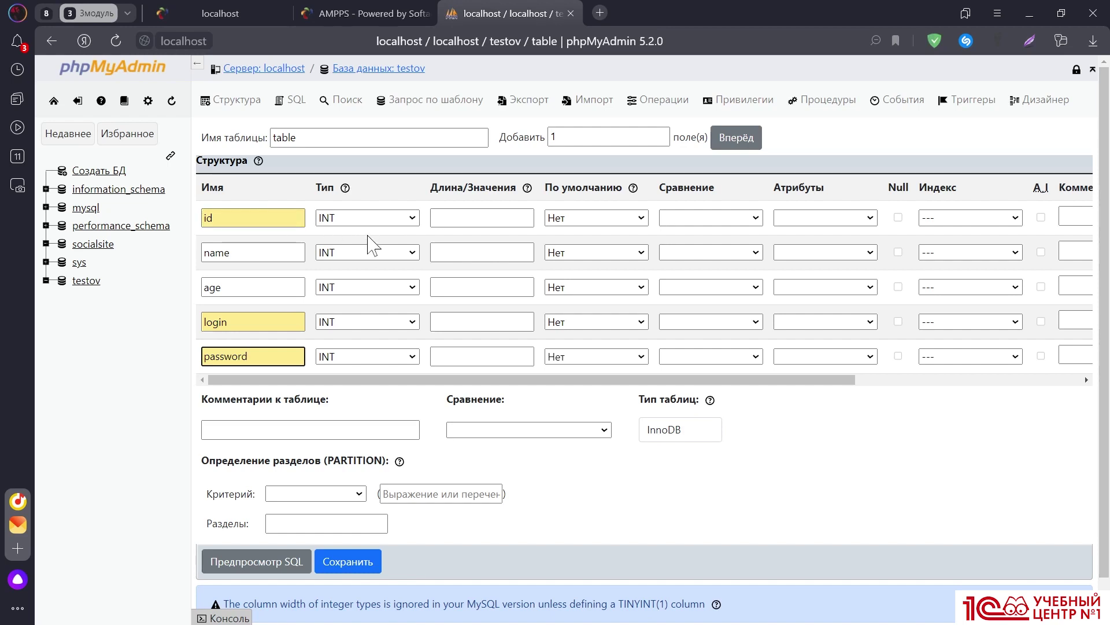
pyautogui.click(355, 255)
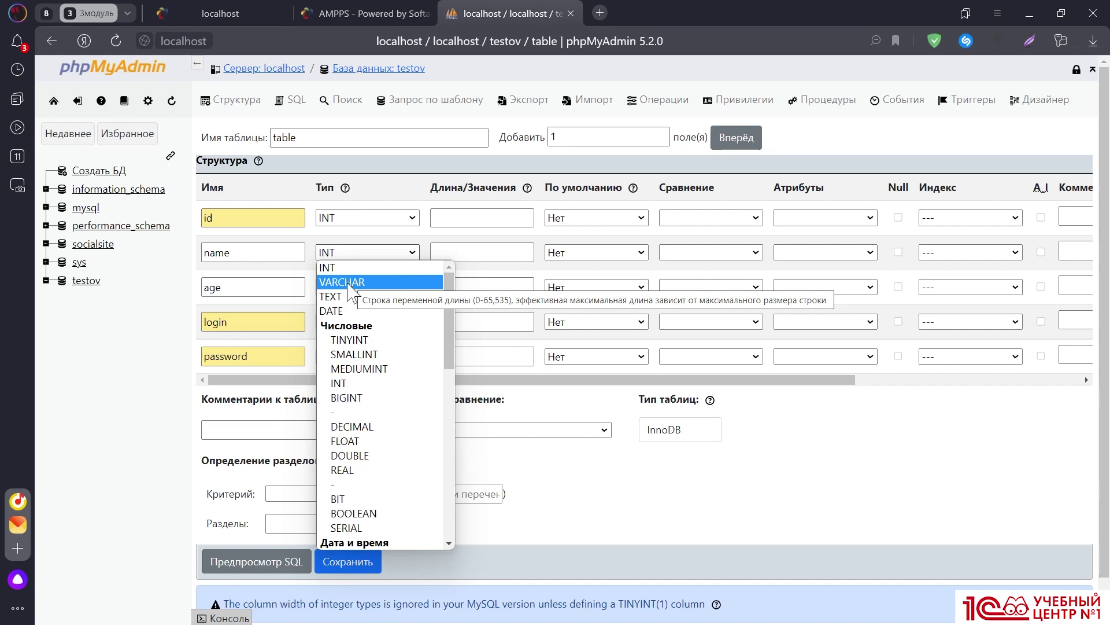
# Set name, login and password to VARCHAR, keeping id and age as INT
pyautogui.click(351, 283)
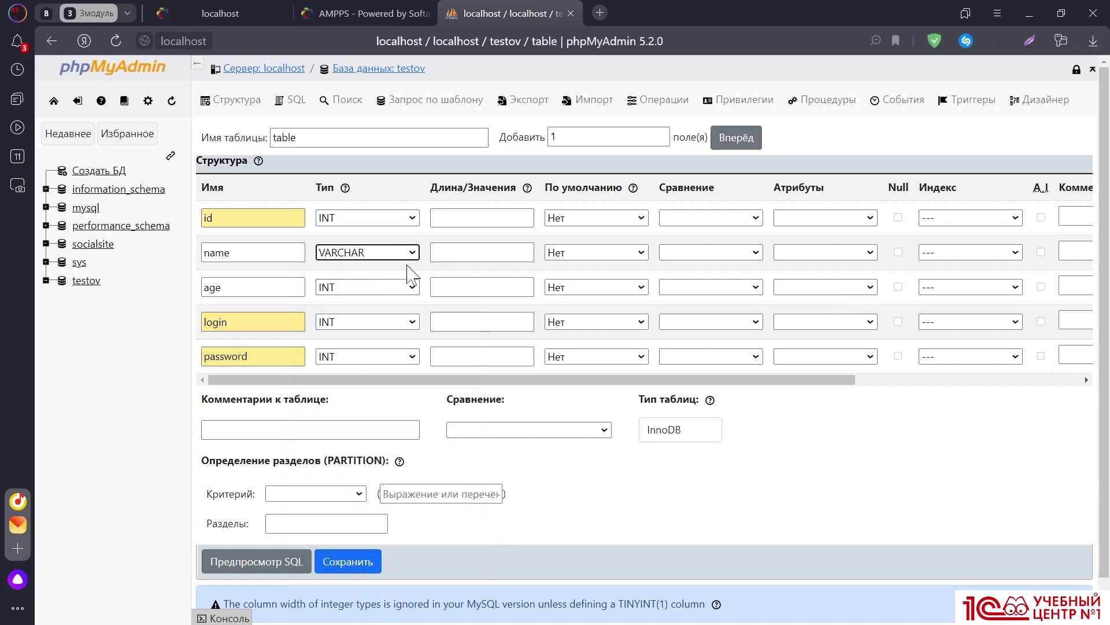
pyautogui.click(361, 290)
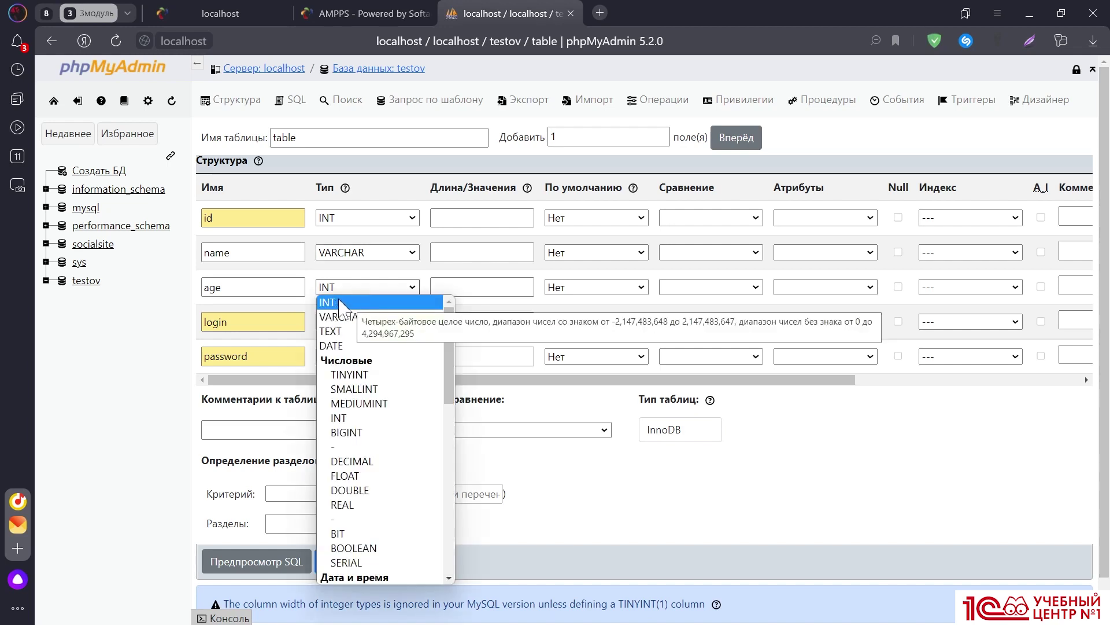
pyautogui.click(341, 303)
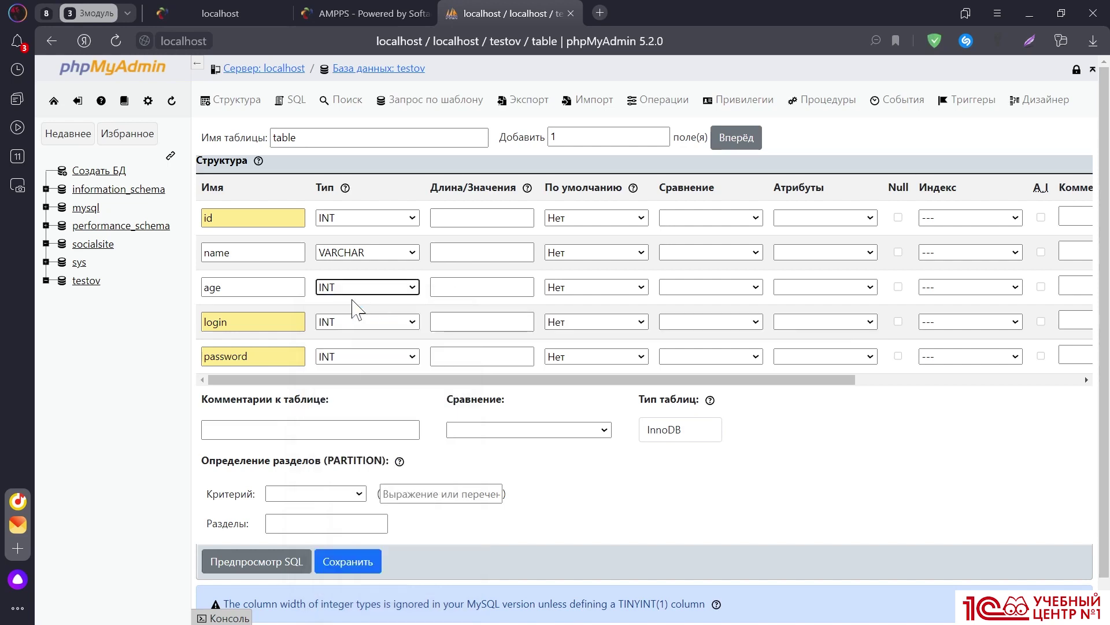
pyautogui.click(350, 322)
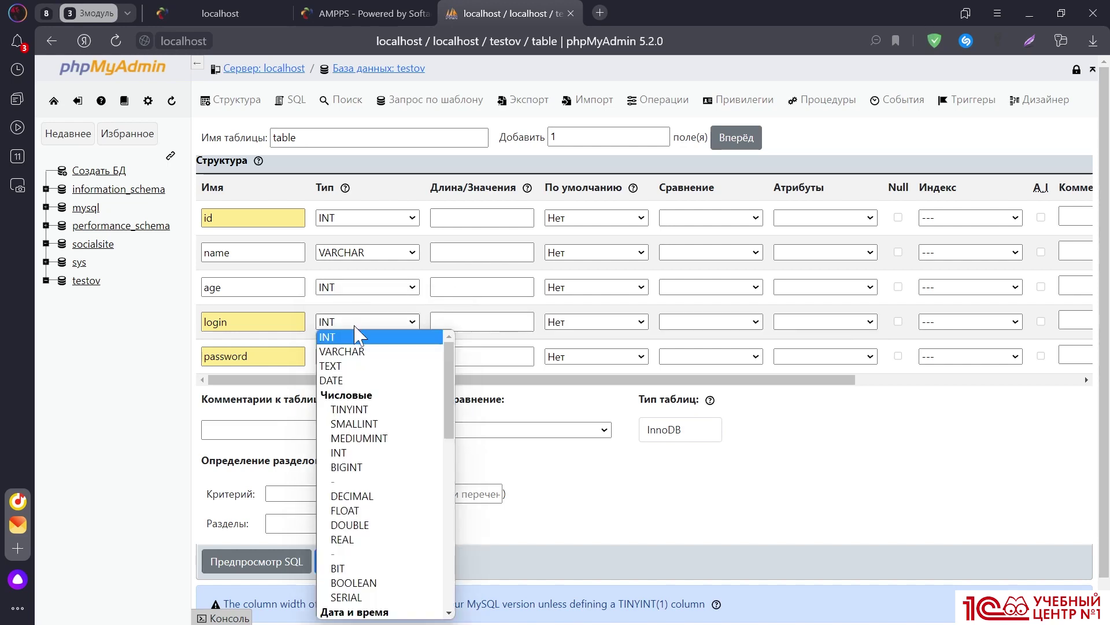
pyautogui.click(354, 350)
pyautogui.click(355, 357)
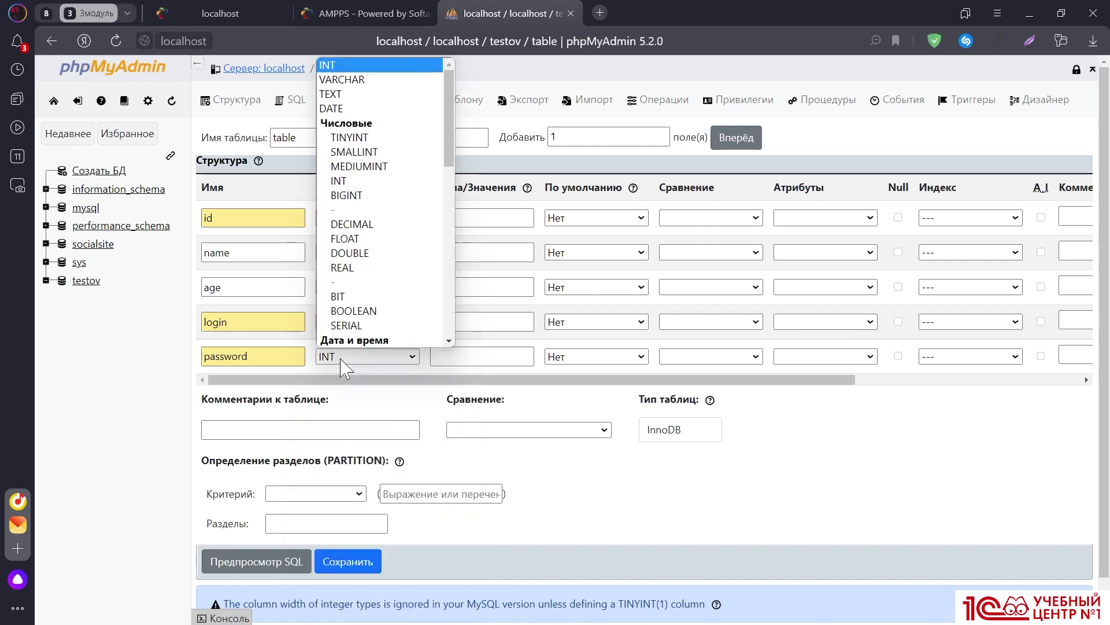
pyautogui.scroll(-1, 347, 266)
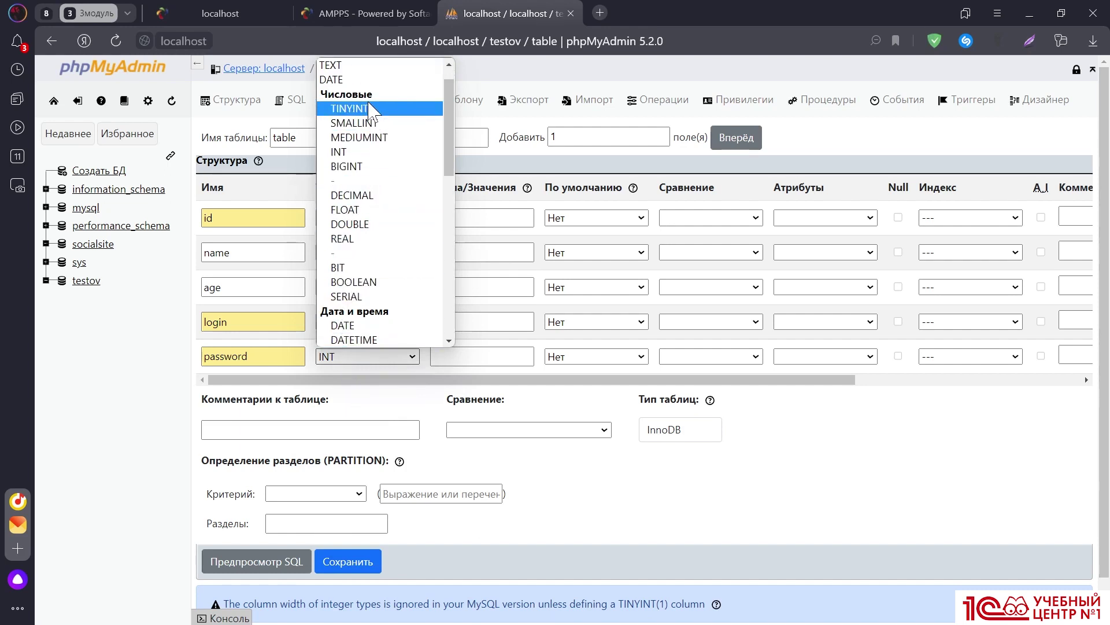
pyautogui.scroll(2, 370, 110)
pyautogui.click(363, 82)
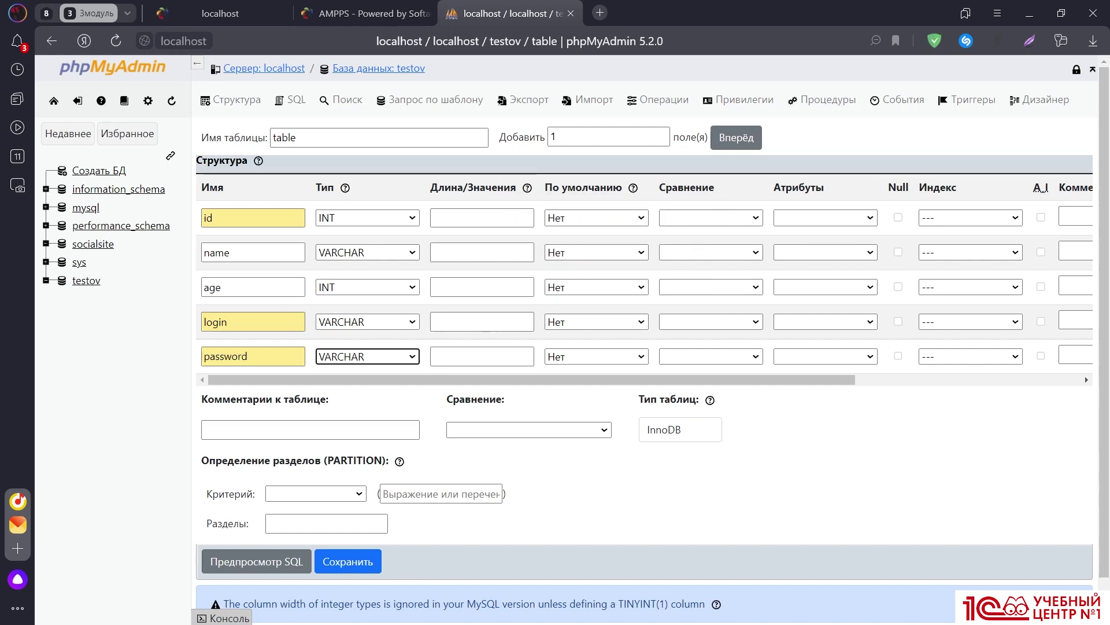
pyautogui.moveTo(527, 191)
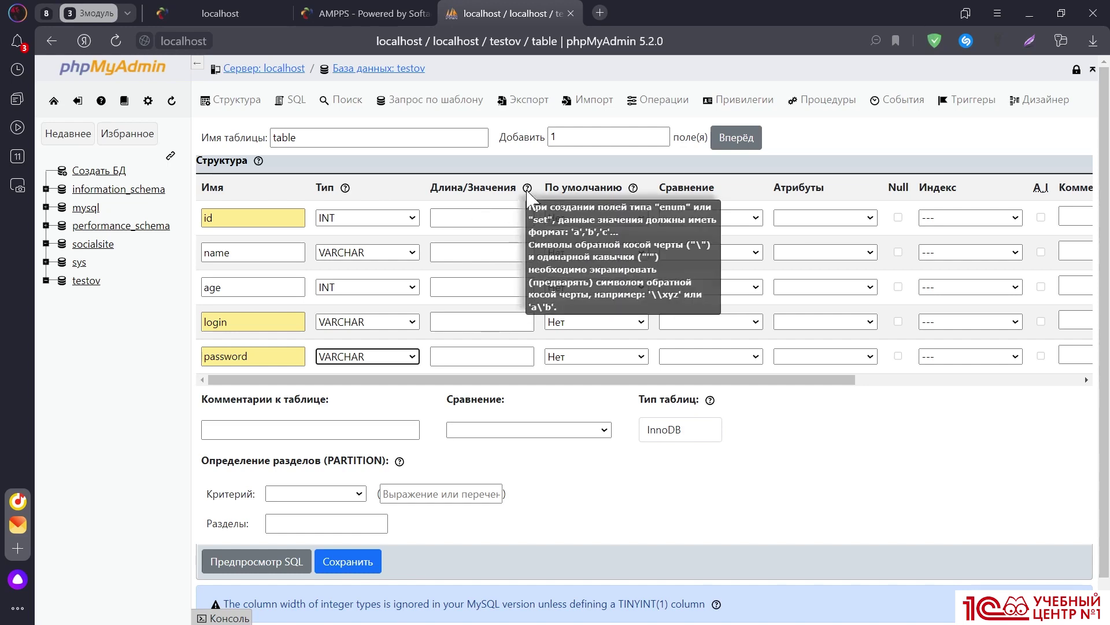
pyautogui.click(466, 218)
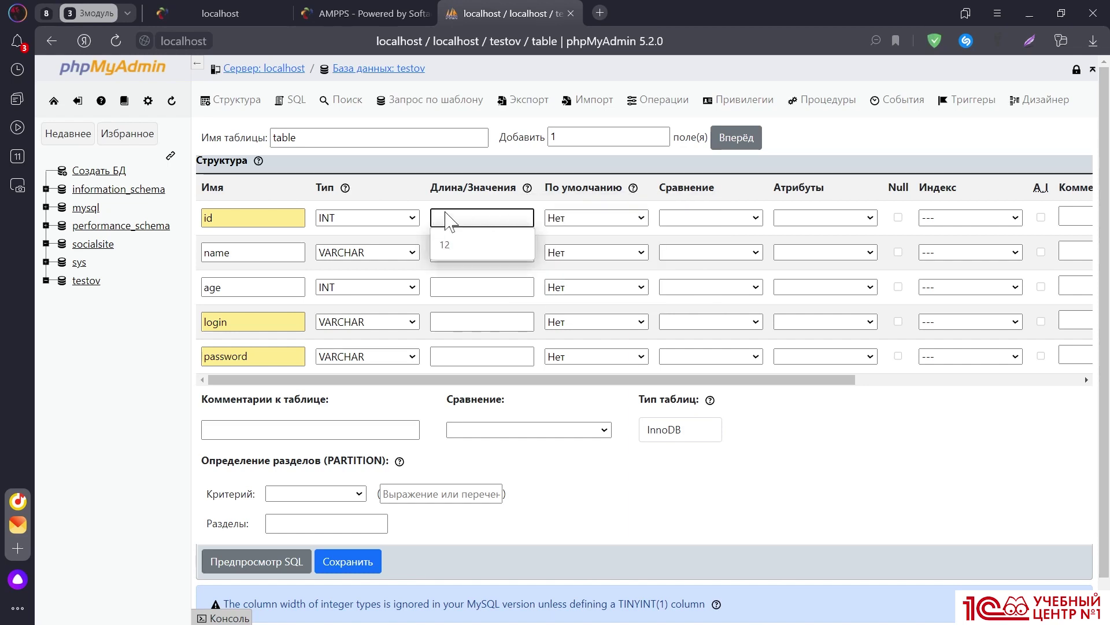
pyautogui.click(419, 196)
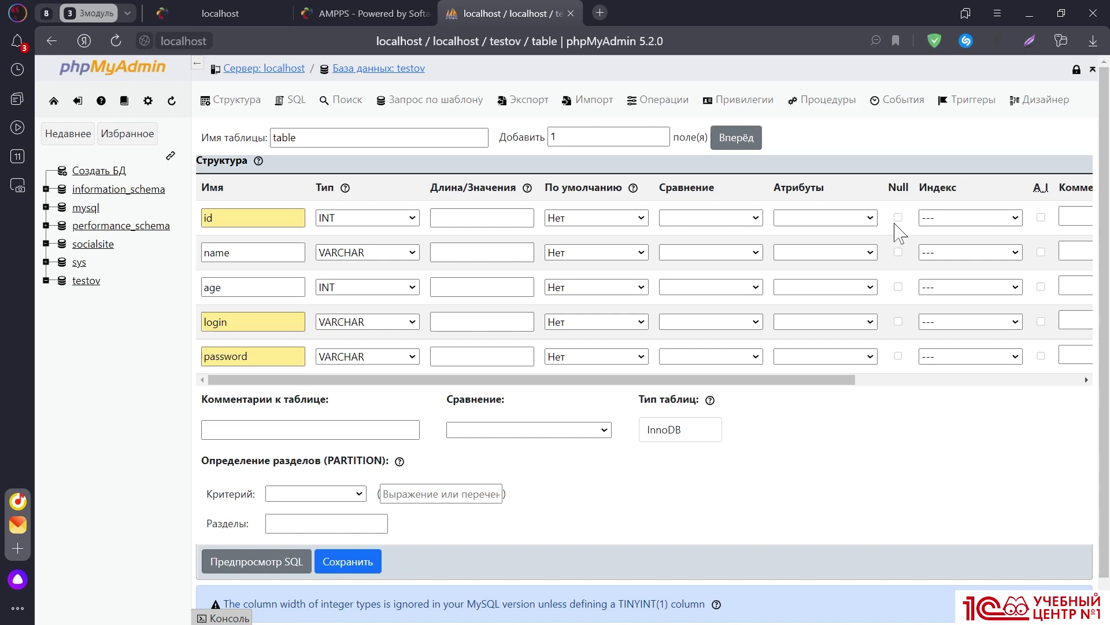
pyautogui.click(960, 219)
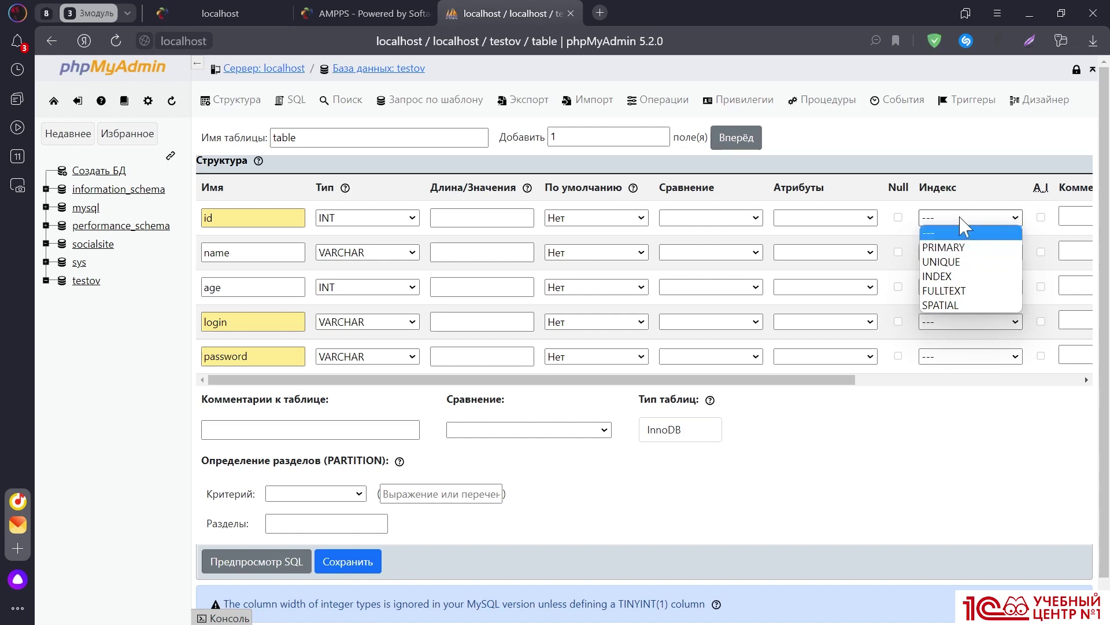
pyautogui.click(960, 225)
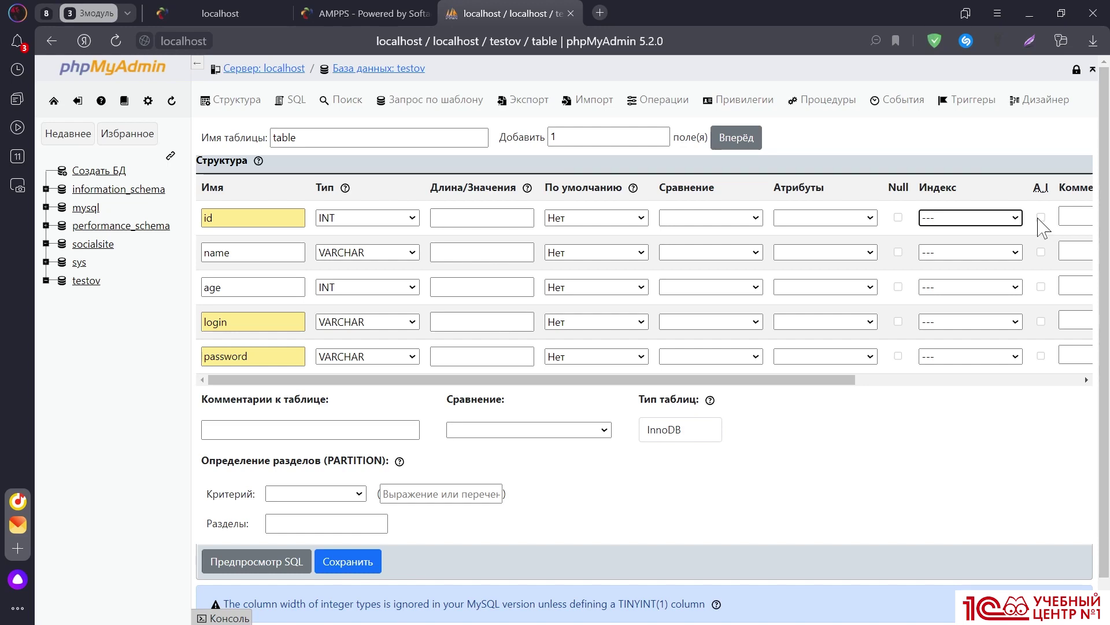
pyautogui.moveTo(793, 381); pyautogui.dragTo(648, 367)
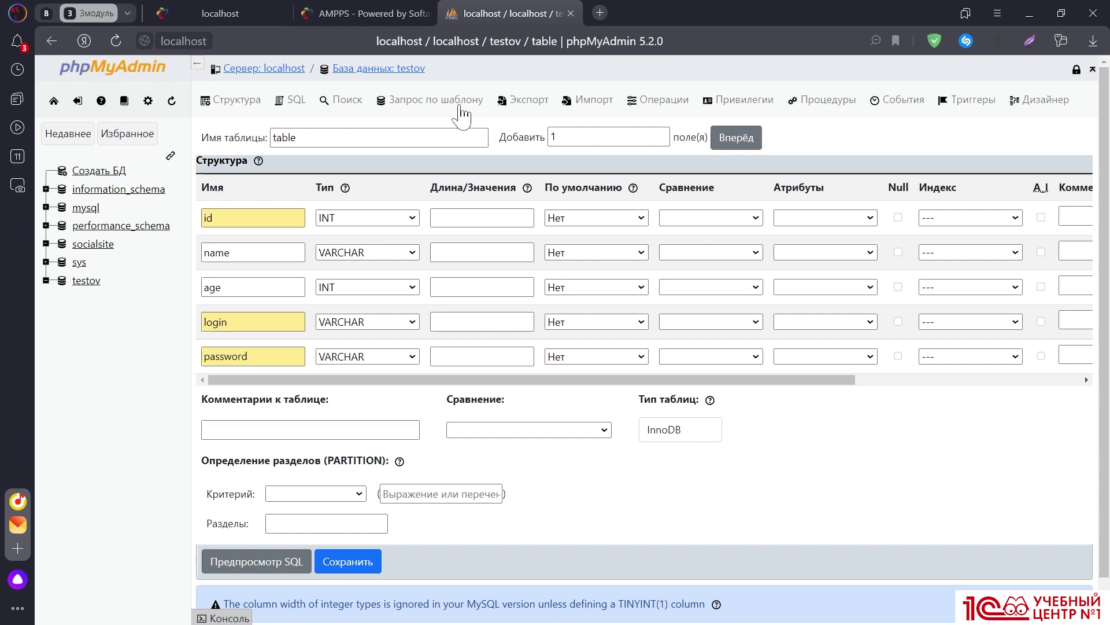
# Attempt to save the table, dismiss the invalid length alerts, and keep name as VARCHAR
pyautogui.click(343, 563)
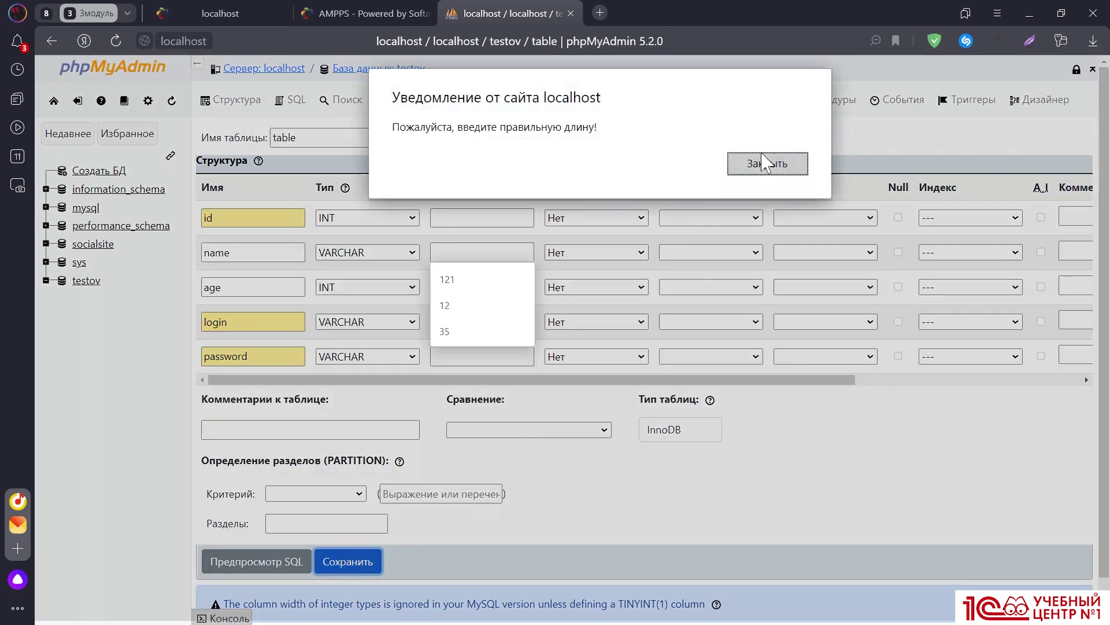
pyautogui.click(767, 163)
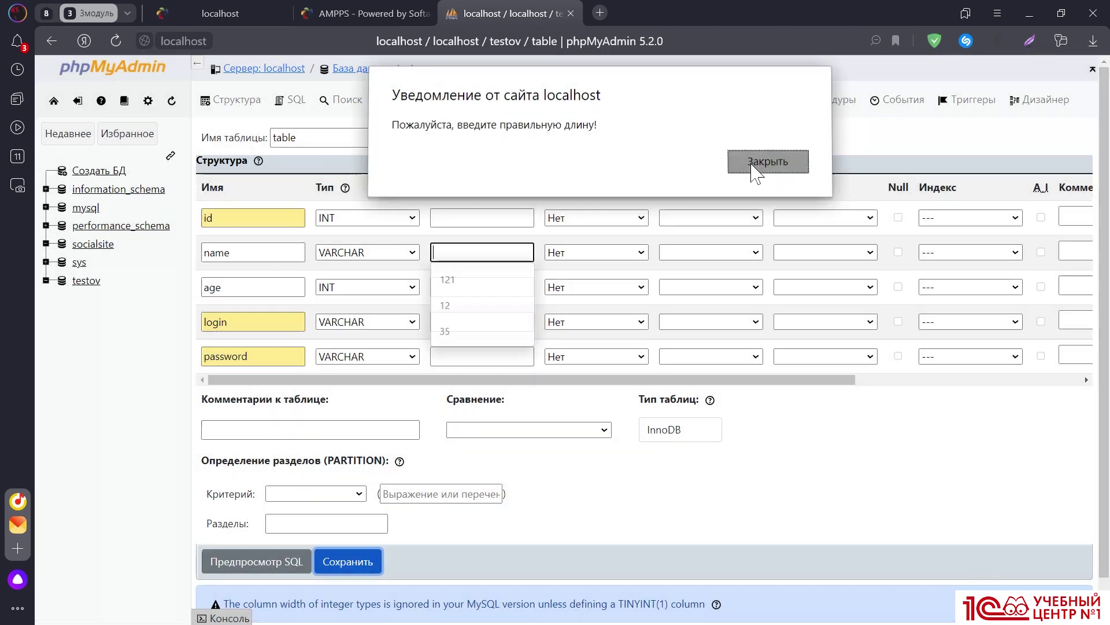
pyautogui.click(359, 404)
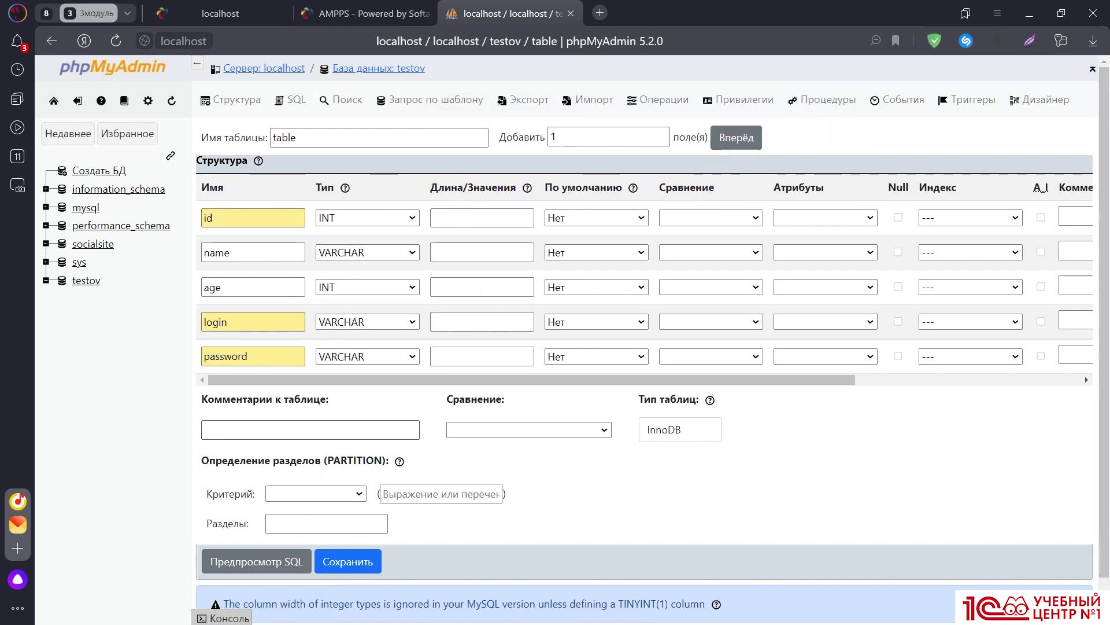
pyautogui.click(332, 565)
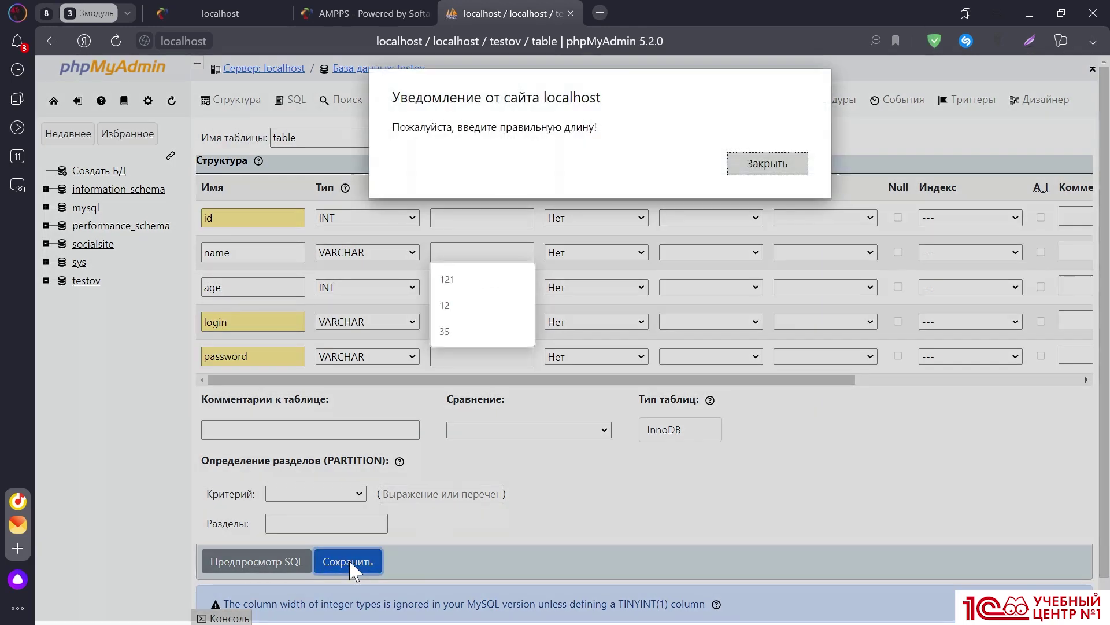
pyautogui.click(767, 164)
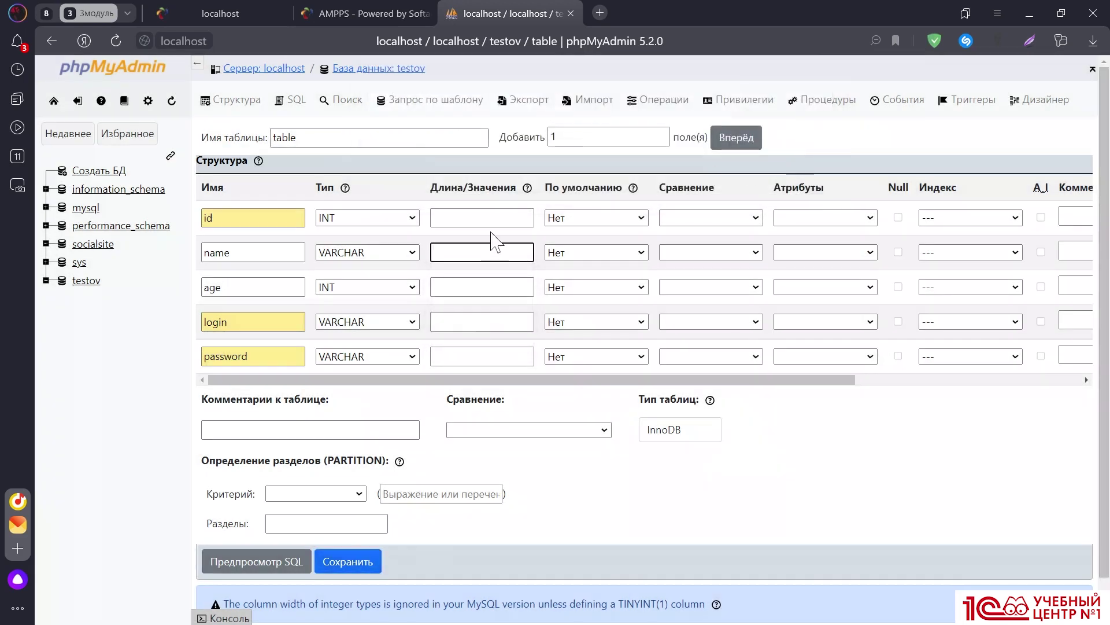
pyautogui.click(397, 262)
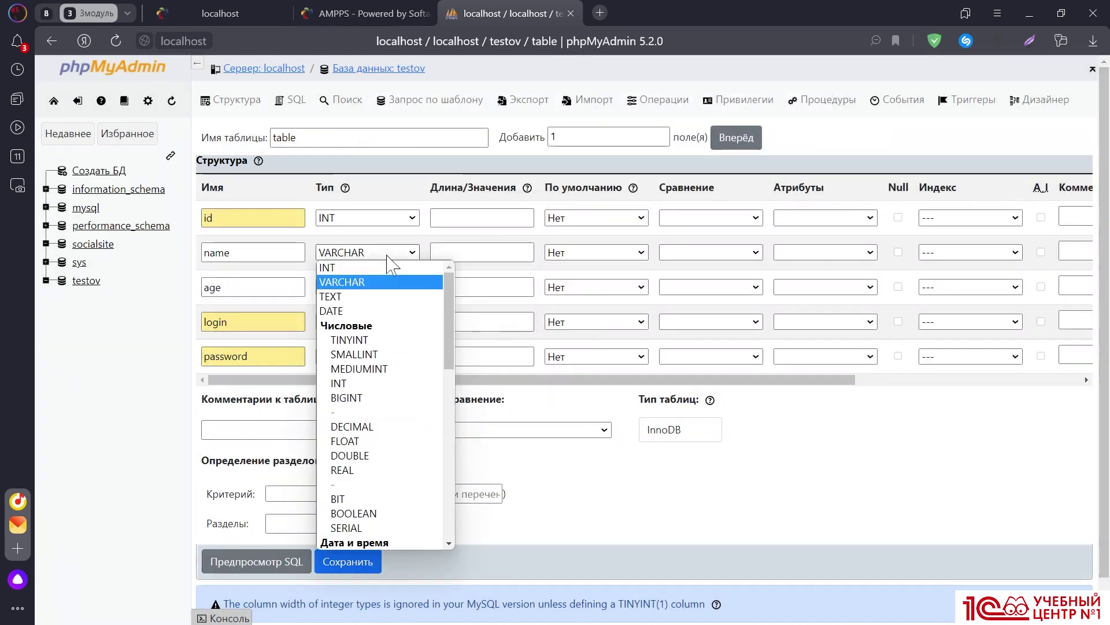
pyautogui.click(393, 260)
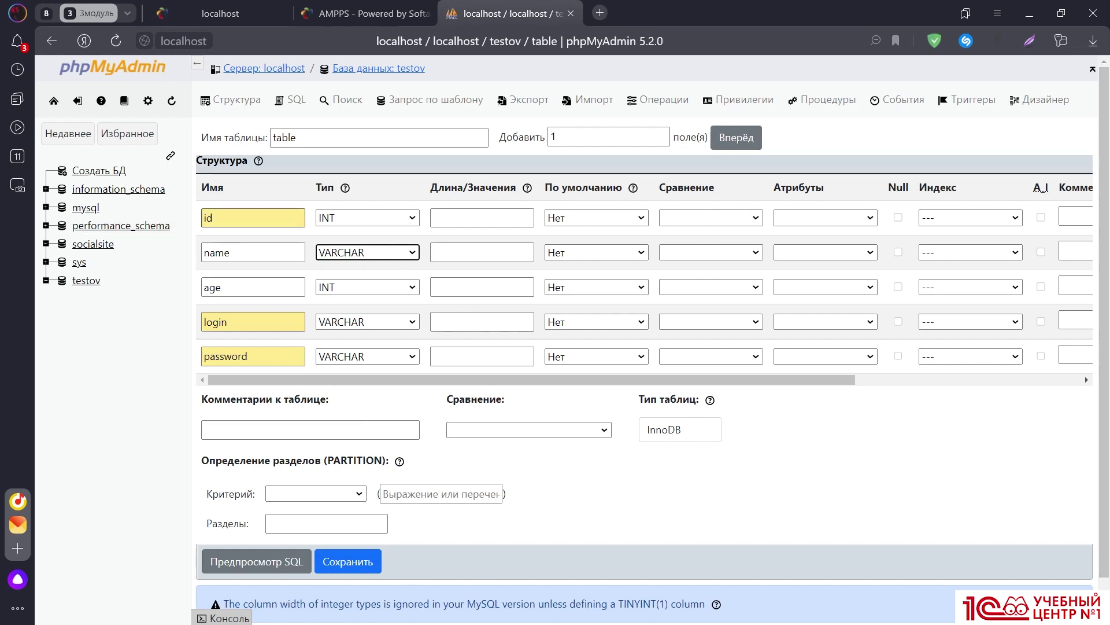
# Enter lengths 35 for name, 3 for age, 35 for login and 25 for password
pyautogui.click(438, 253)
pyautogui.write('3')
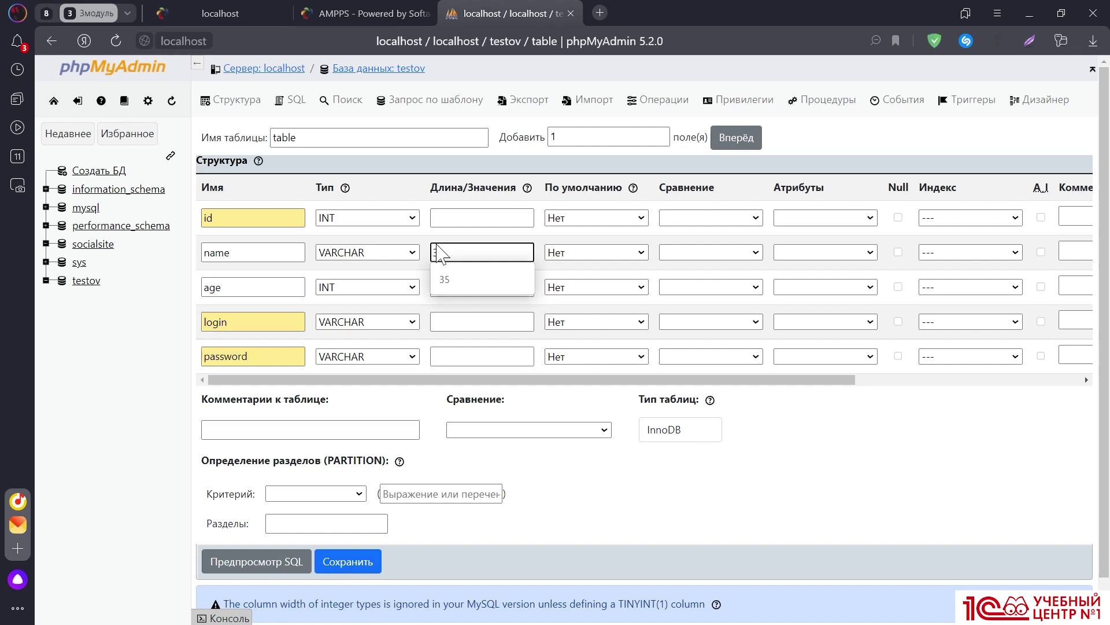
pyautogui.click(460, 279)
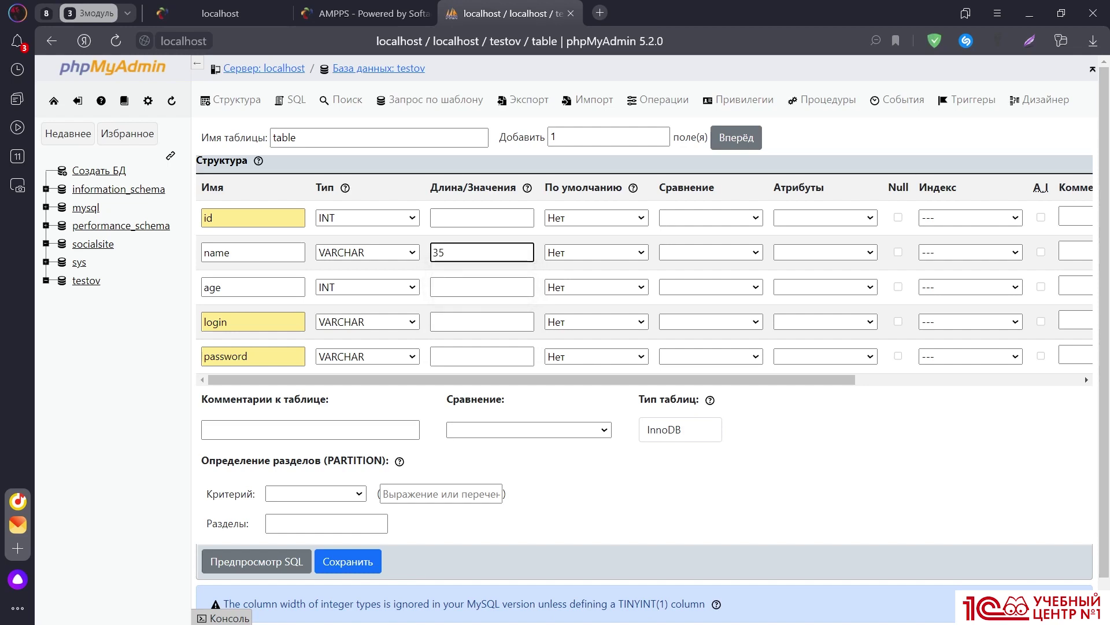
pyautogui.click(467, 293)
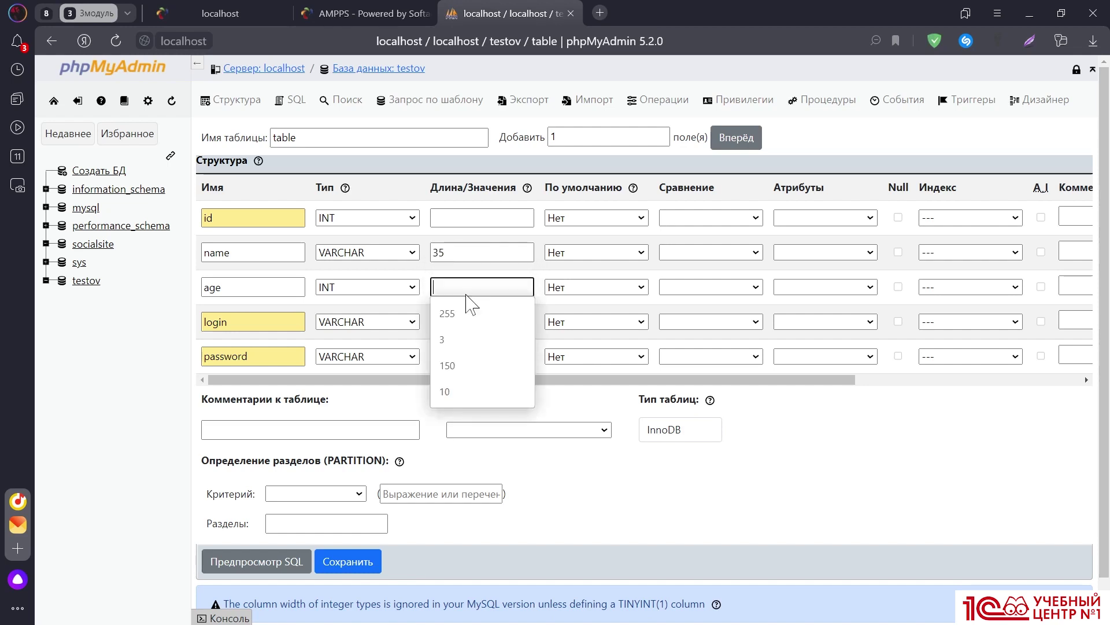
pyautogui.write('3')
pyautogui.click(471, 323)
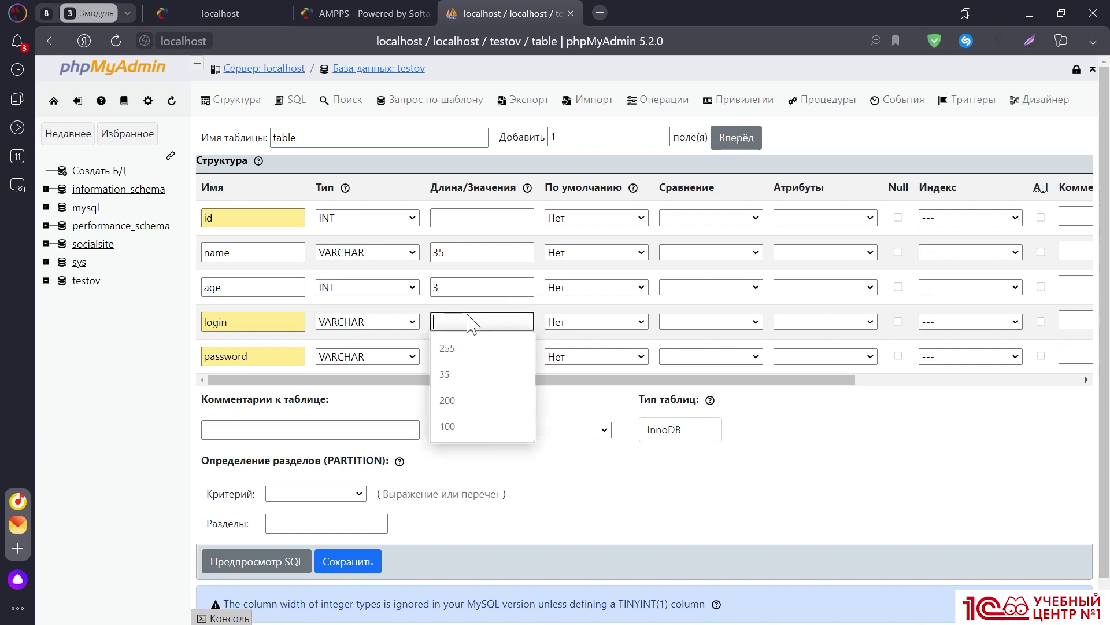
pyautogui.write('35')
pyautogui.click(469, 355)
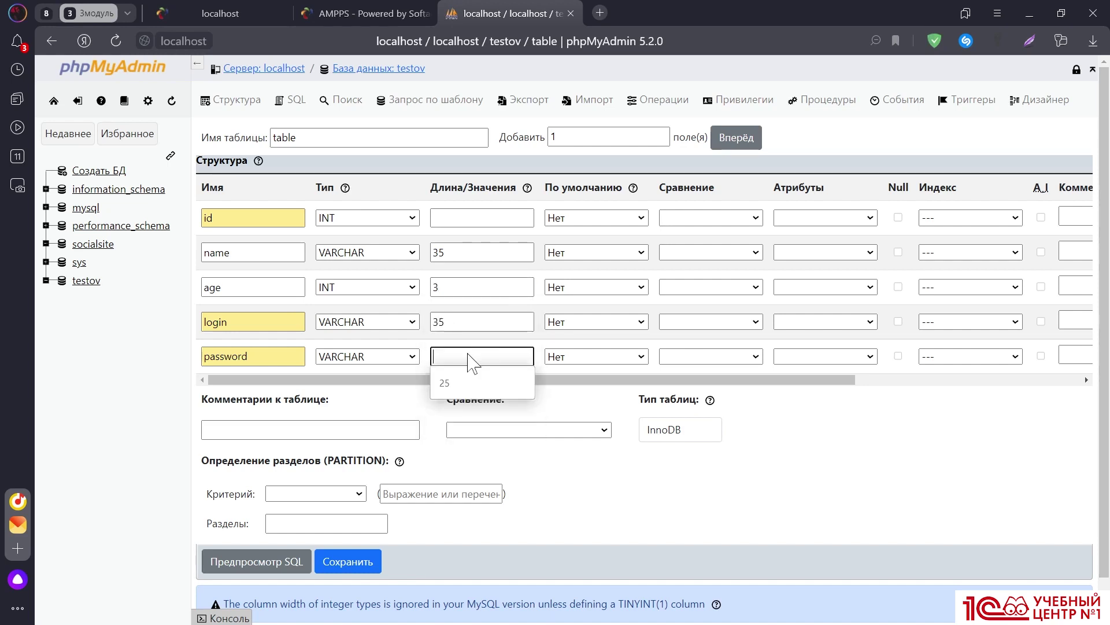
pyautogui.write('25')
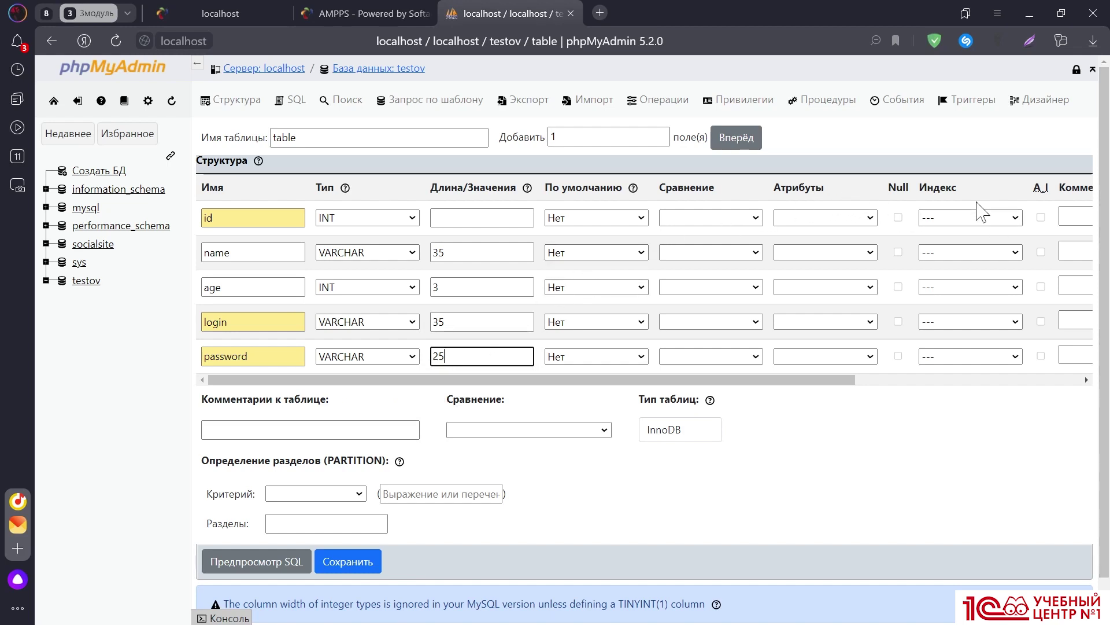
# Make id an auto-increment primary key and decline saving under the reserved name 'table'
pyautogui.click(1041, 218)
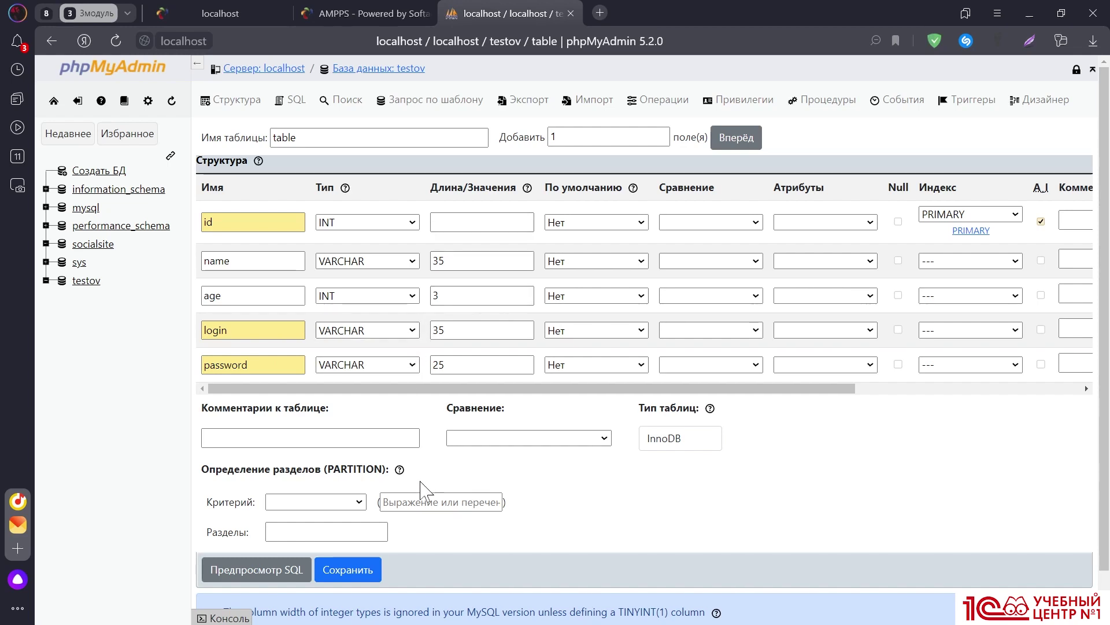
pyautogui.click(357, 569)
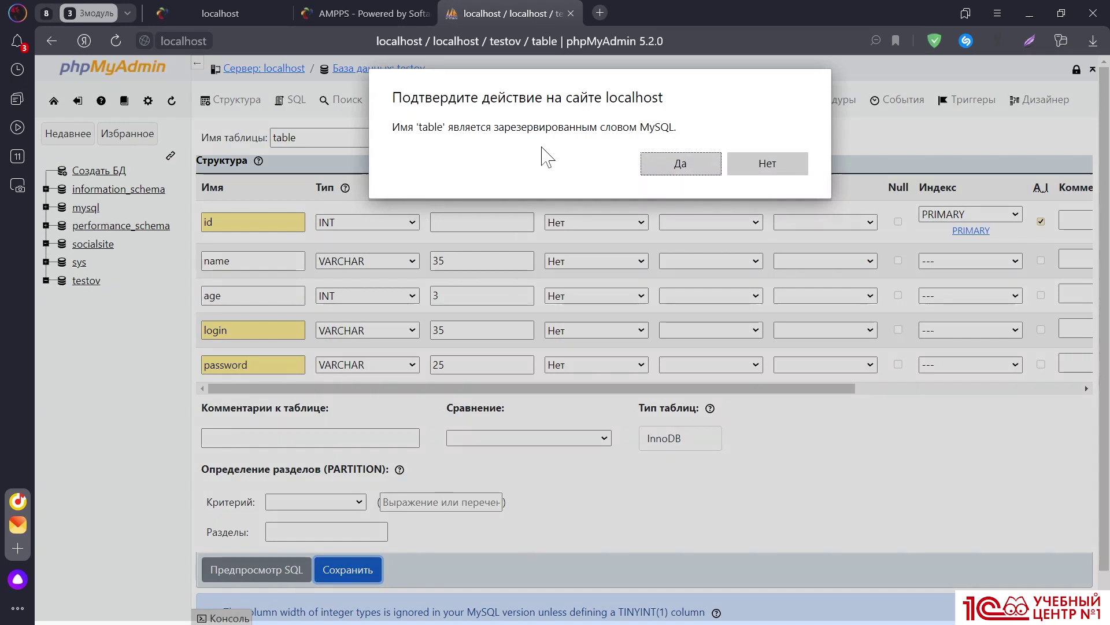
pyautogui.click(756, 163)
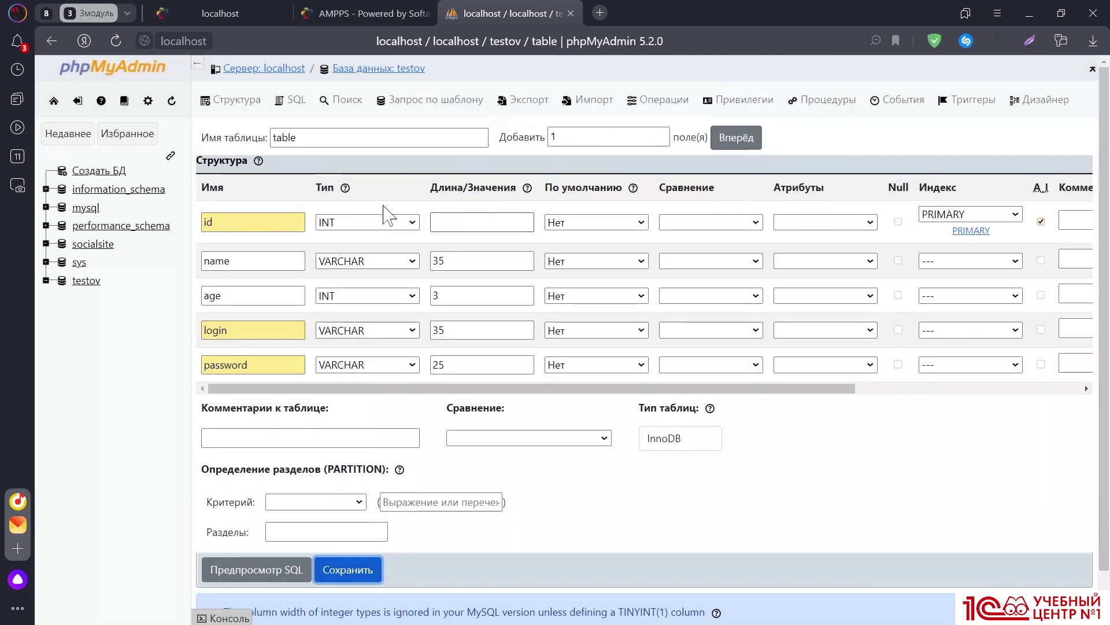
# Rename the new table to table_users and save it
pyautogui.click(359, 139)
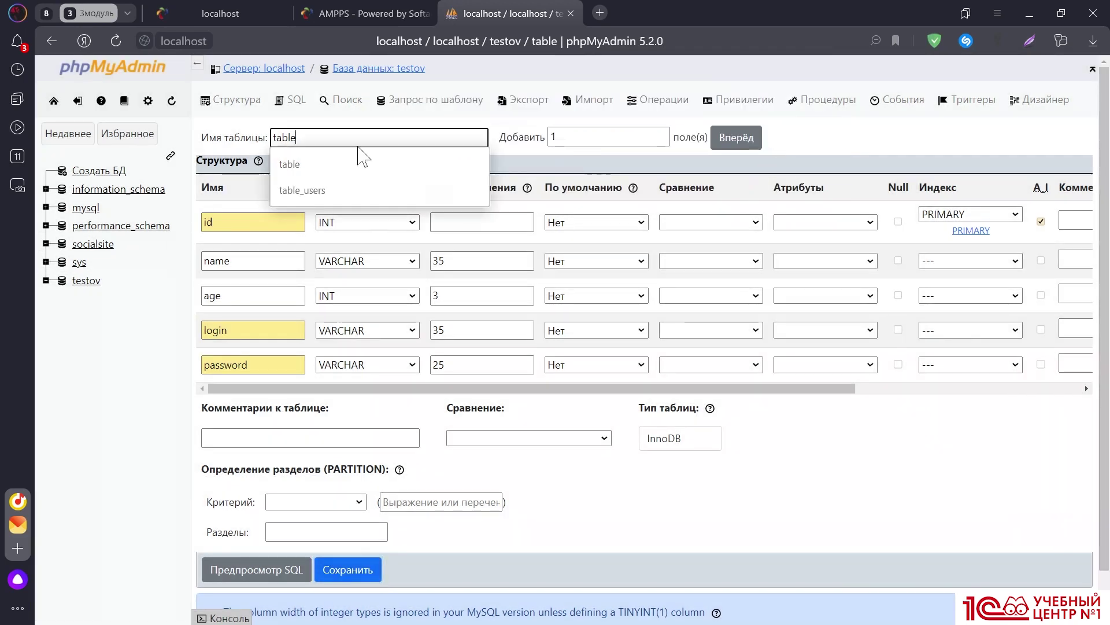
pyautogui.click(327, 191)
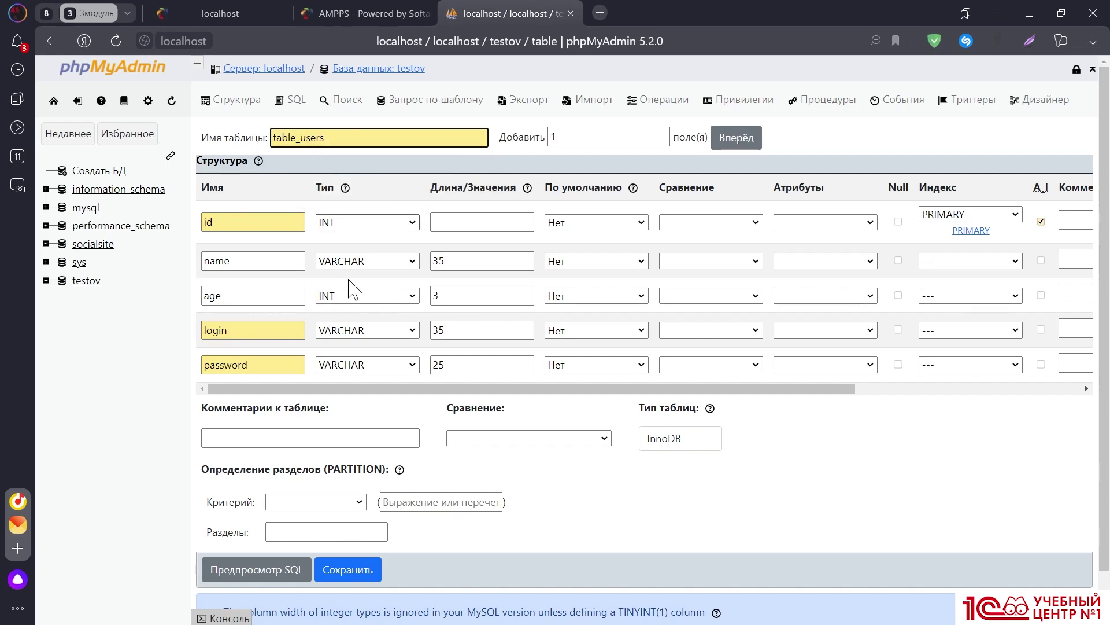
pyautogui.click(347, 571)
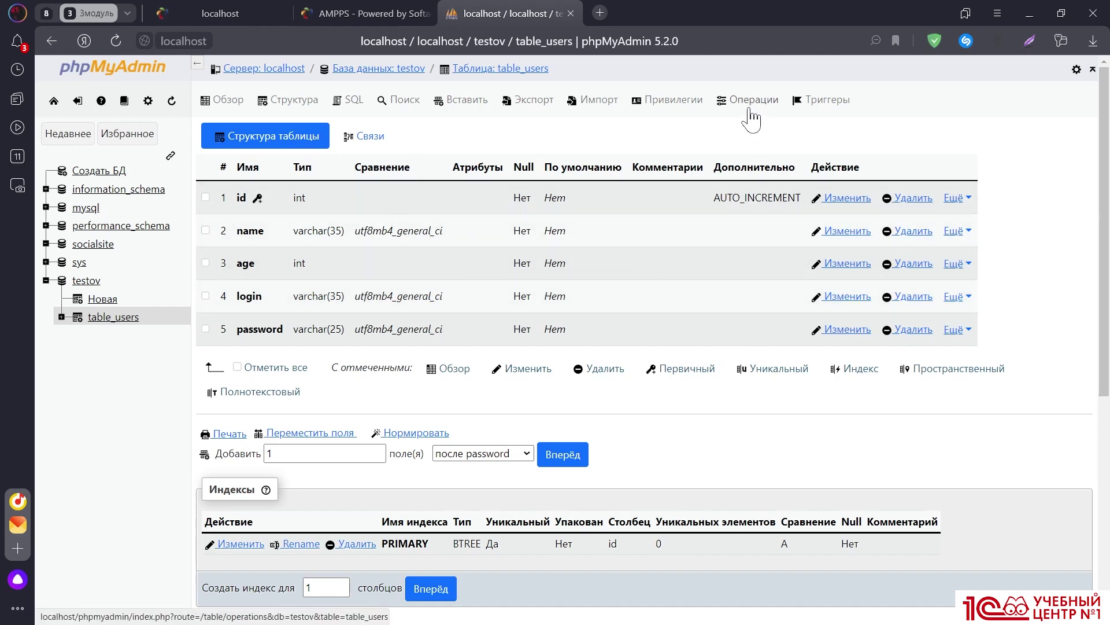
# View the table_users Operations page, scrolling through its move, options, copy and maintenance sections
pyautogui.click(752, 115)
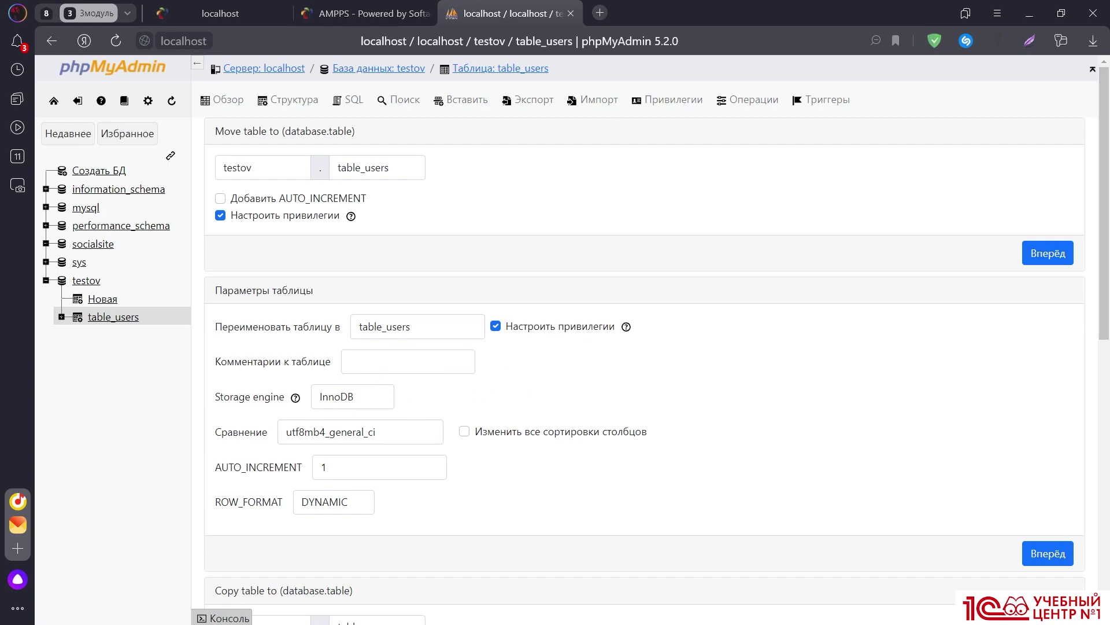
pyautogui.scroll(-5, 416, 372)
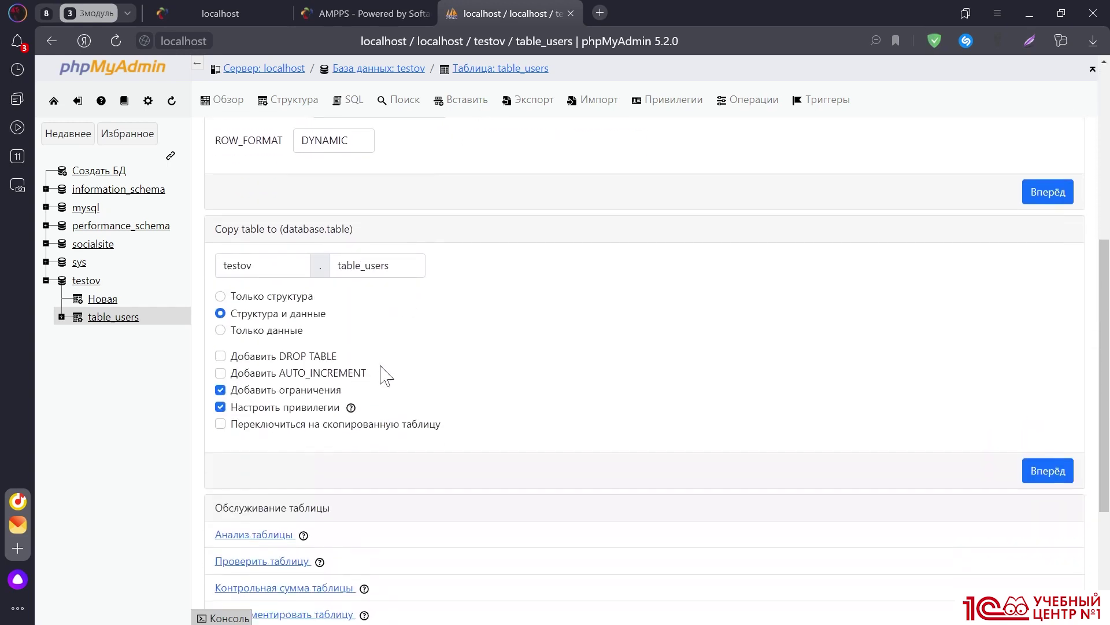
pyautogui.scroll(-3, 382, 373)
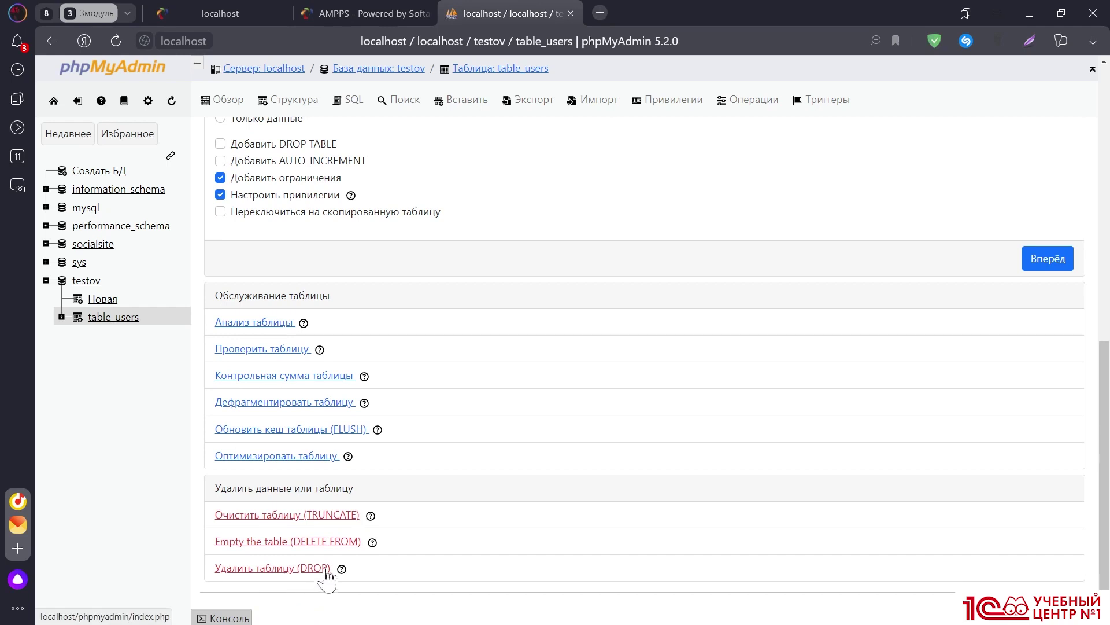
pyautogui.scroll(2, 315, 428)
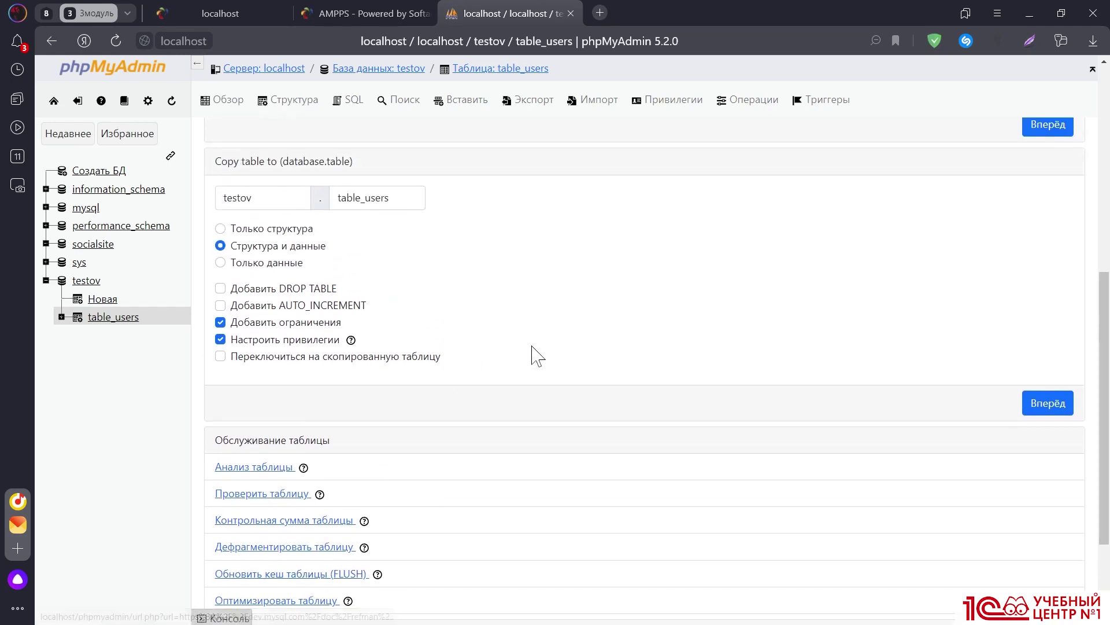
pyautogui.scroll(6, 607, 298)
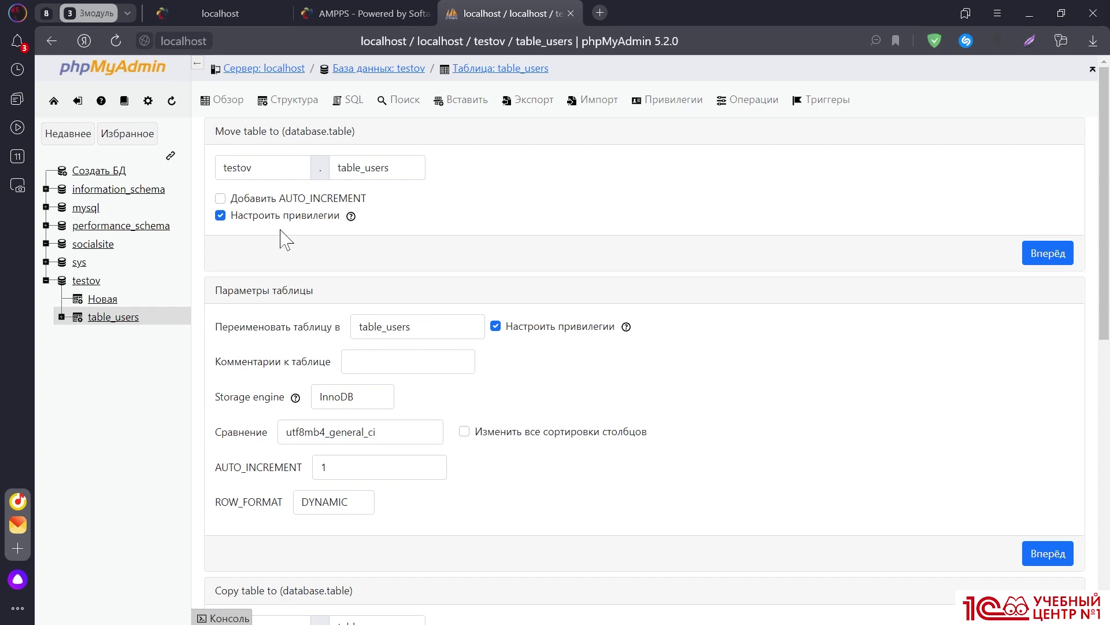
# Open the SQL console for table_users, dismiss the autosave notice, and load the INSERT template
pyautogui.click(346, 104)
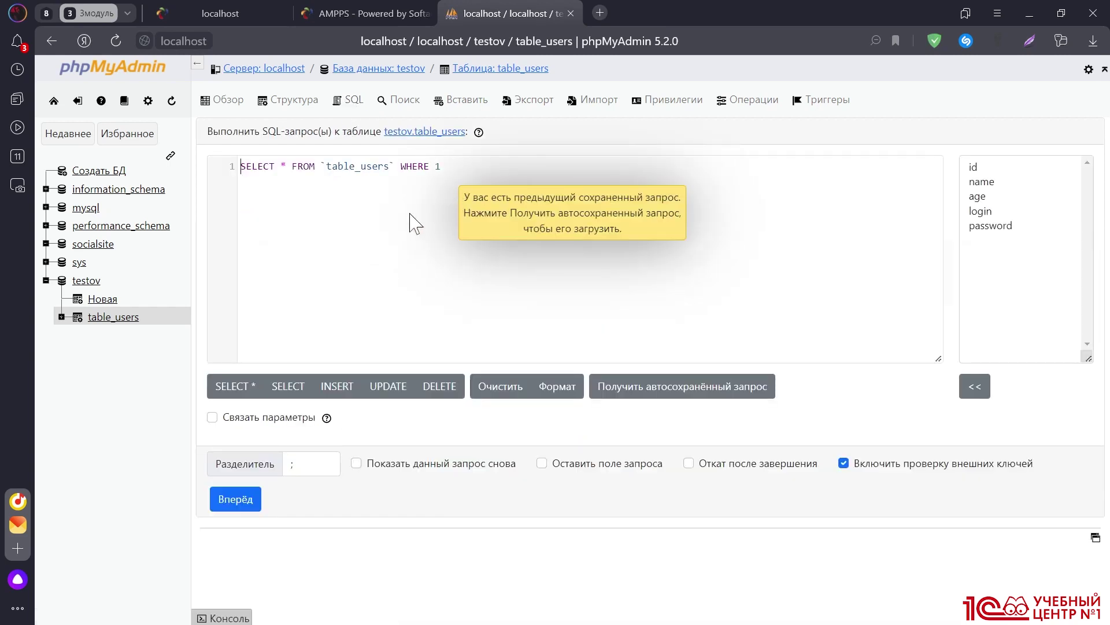
pyautogui.click(503, 216)
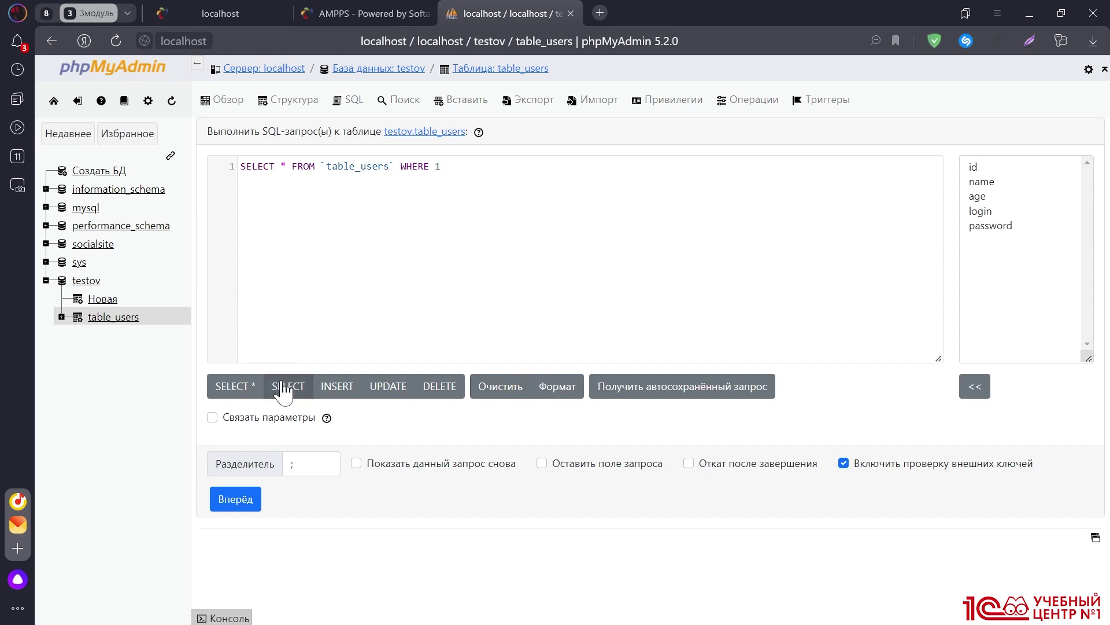
pyautogui.click(334, 386)
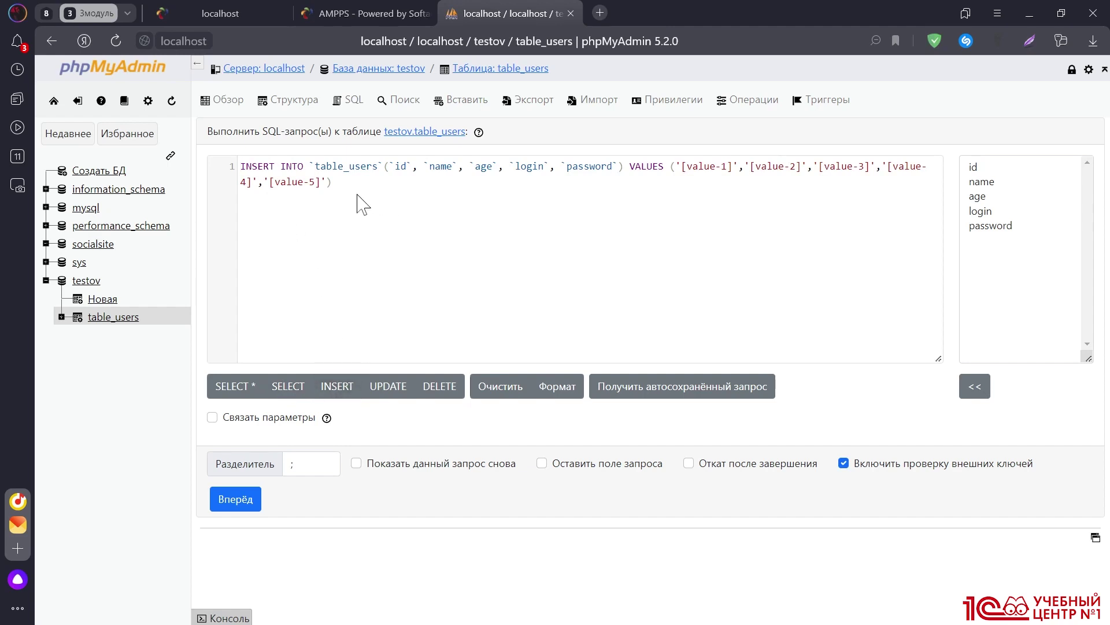
pyautogui.hotkey('ctrl', 'a')
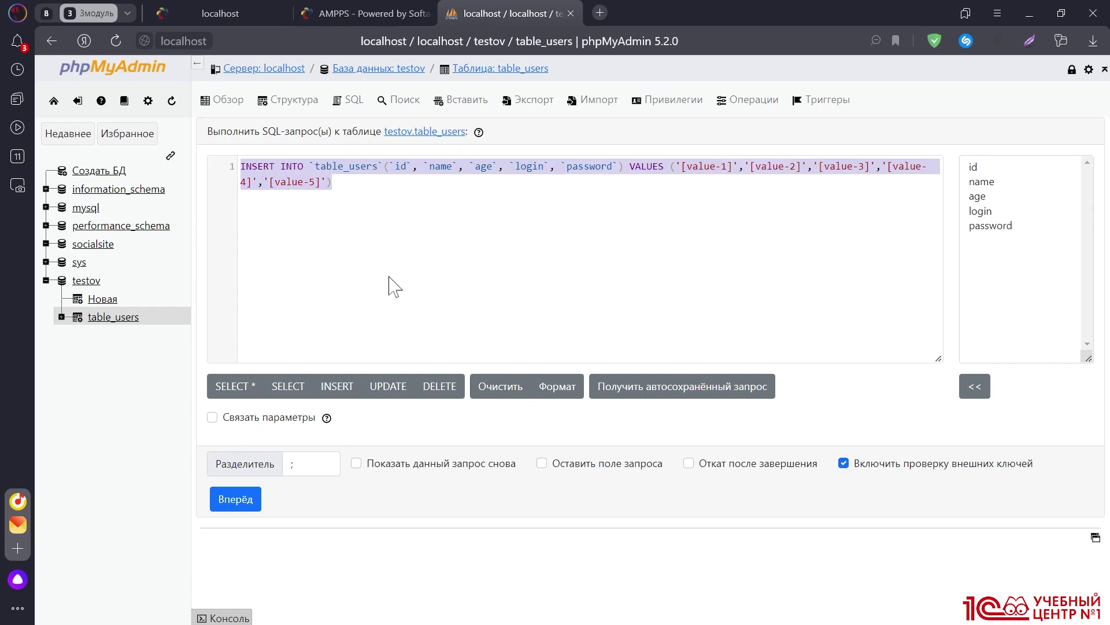
# Load the UPDATE template, then switch to the DELETE FROM `table_users` WHERE 0 template
pyautogui.click(386, 395)
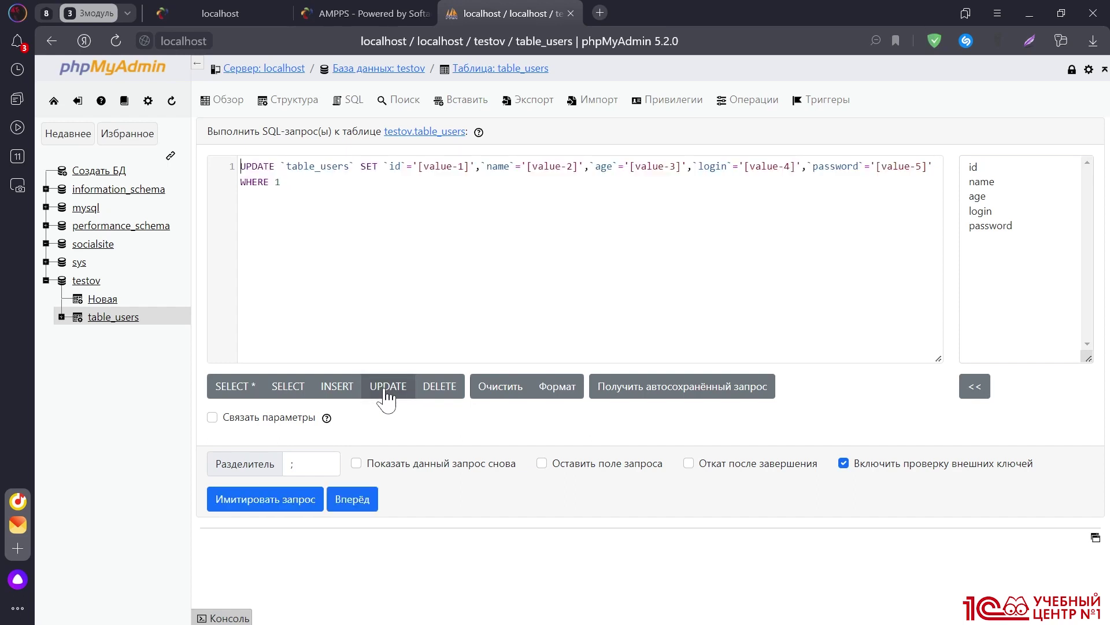
pyautogui.hotkey('ctrl', 'a')
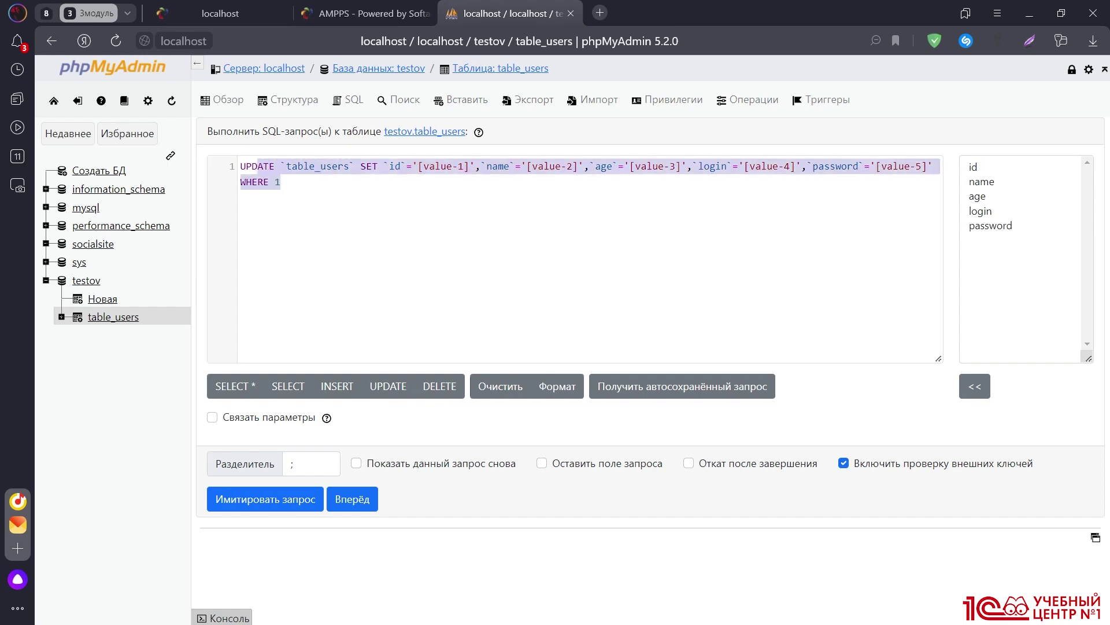
pyautogui.click(319, 214)
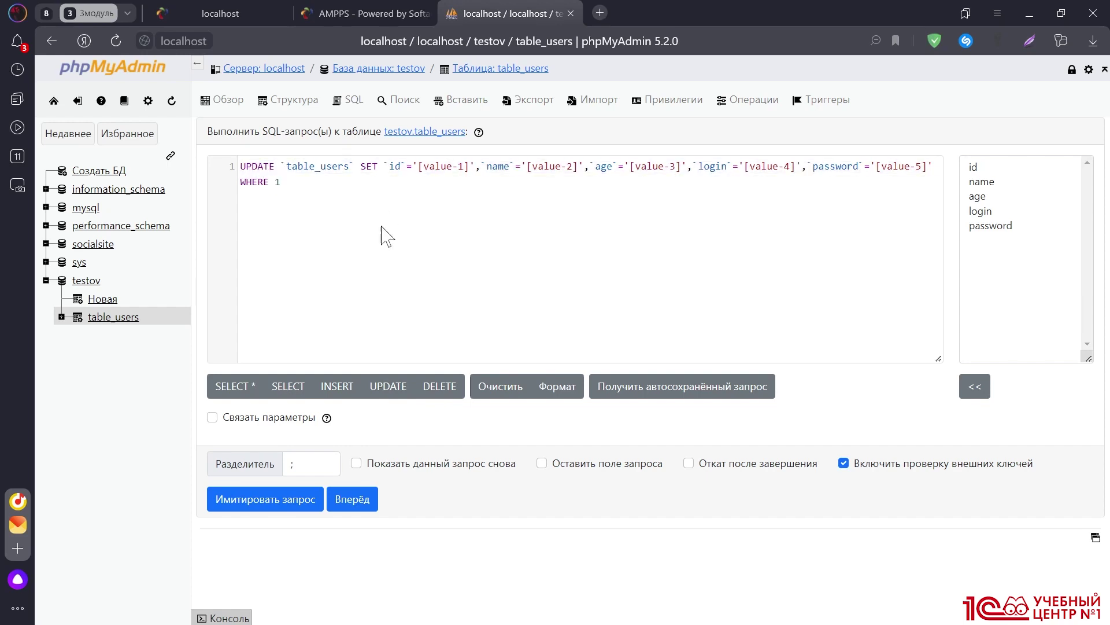
pyautogui.click(439, 385)
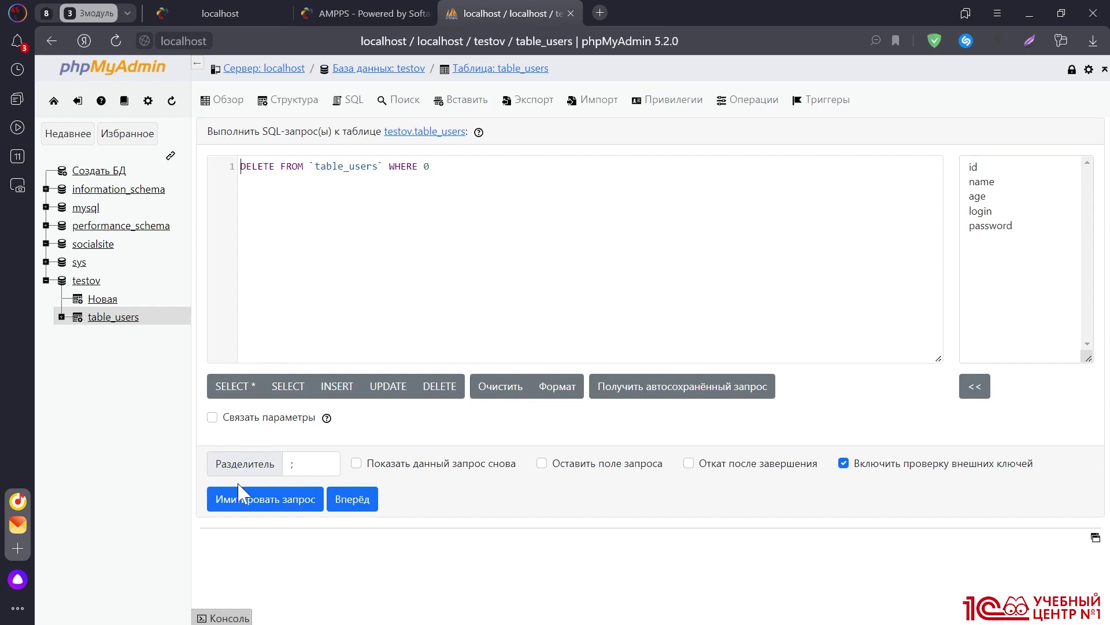
# Run the all-columns SELECT on table_users from the console, getting zero rows, and enlarge the console
pyautogui.click(228, 618)
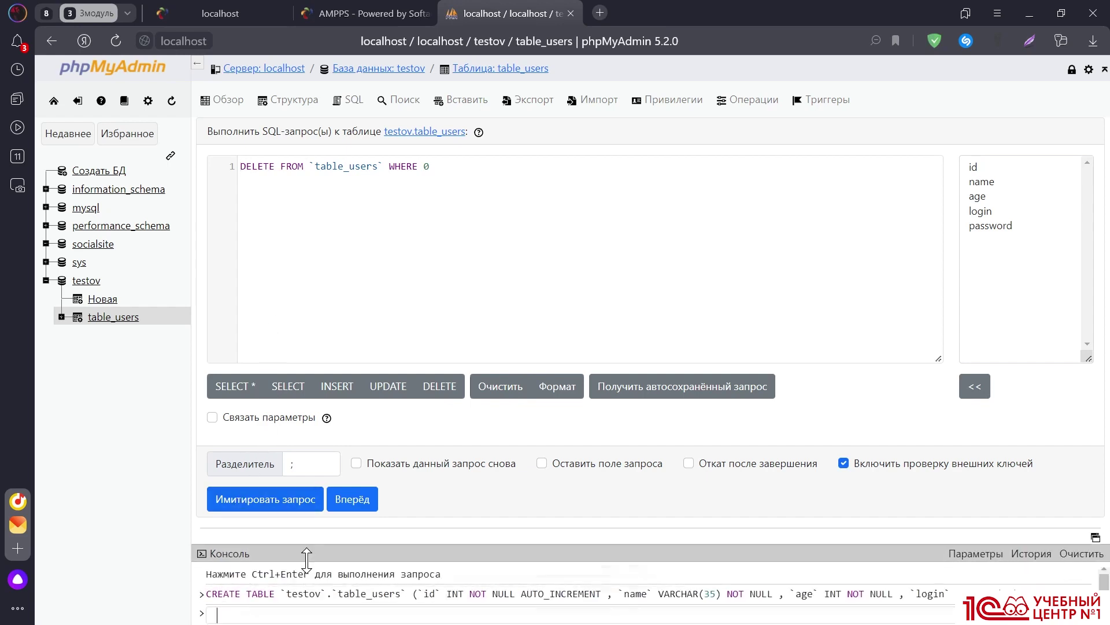
pyautogui.click(284, 387)
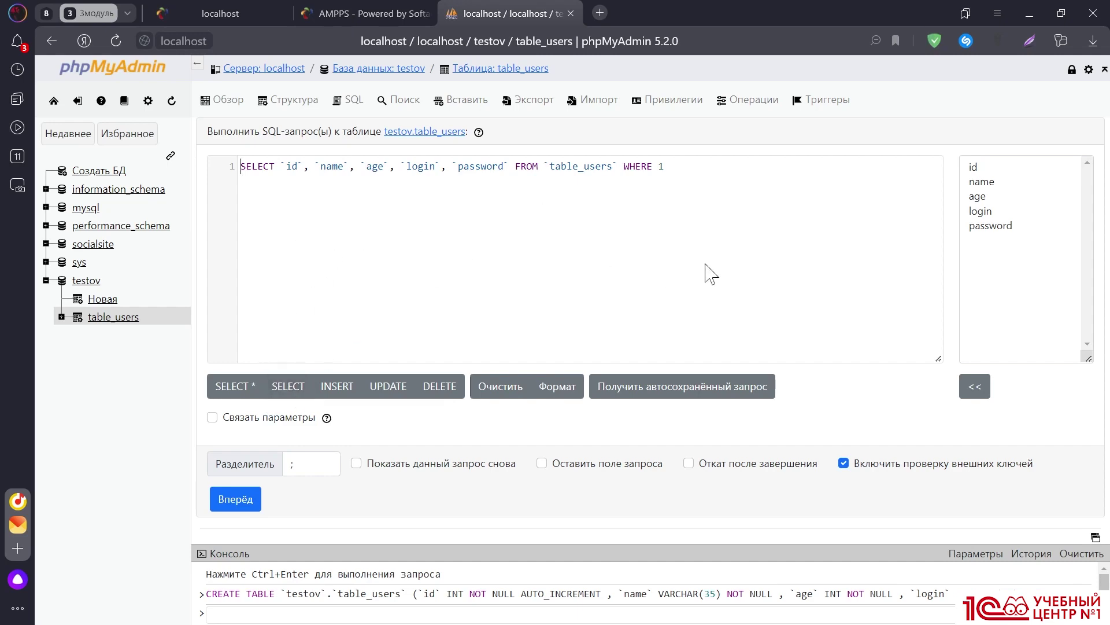
pyautogui.click(238, 500)
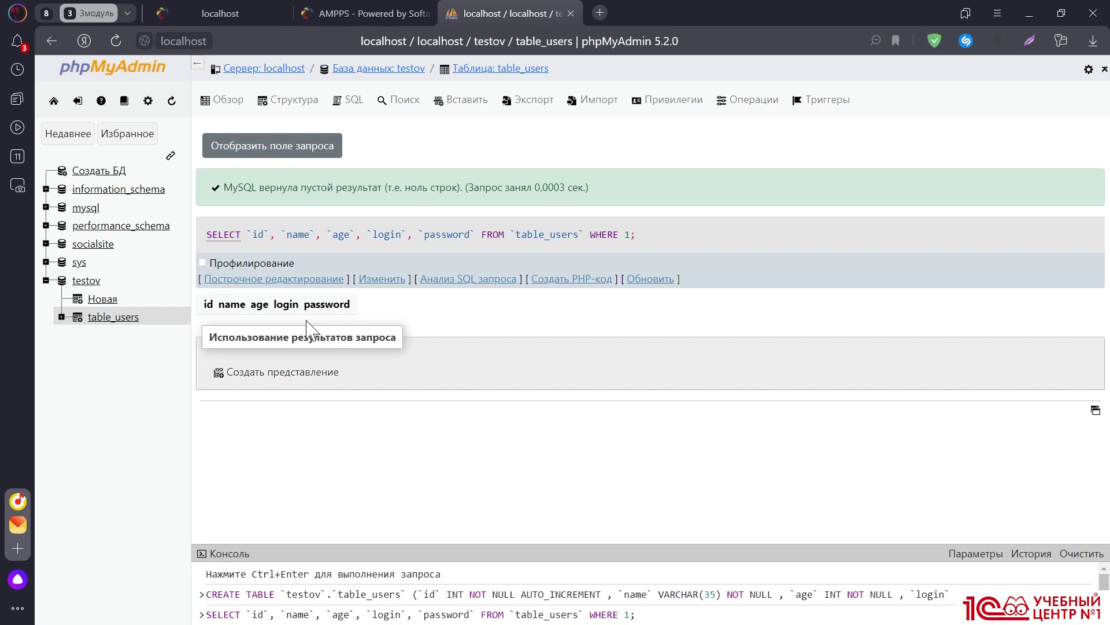
pyautogui.moveTo(339, 595)
pyautogui.moveTo(532, 543); pyautogui.dragTo(523, 393)
pyautogui.moveTo(523, 447)
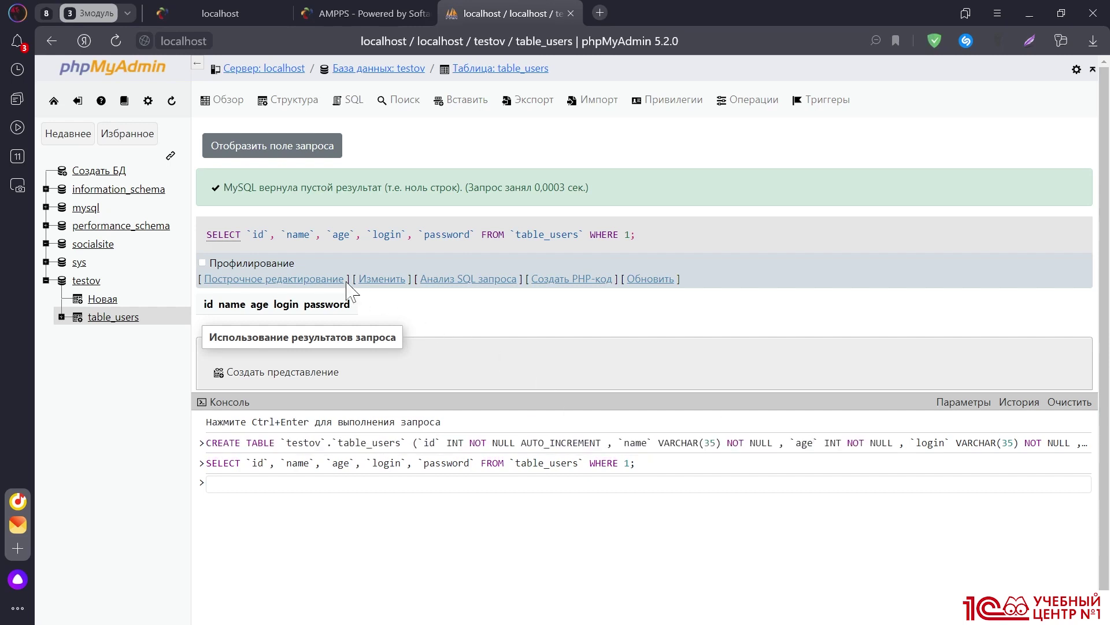
# Copy the earlier SELECT query from the history into the console input line
pyautogui.click(347, 101)
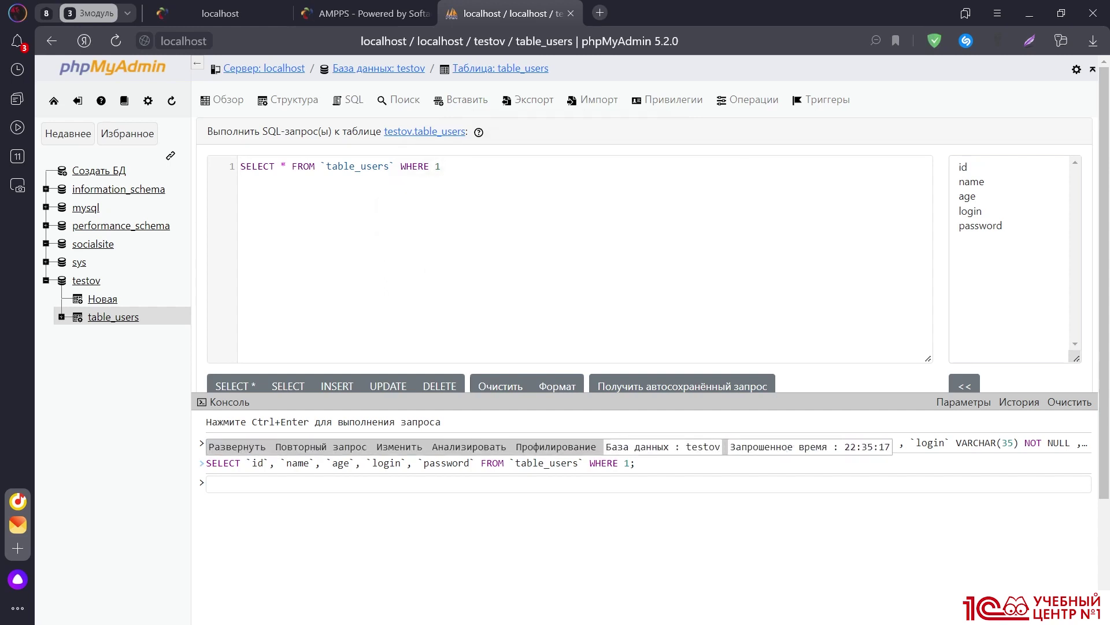
pyautogui.moveTo(207, 462); pyautogui.dragTo(635, 463)
pyautogui.hotkey('ctrl', 'c')
pyautogui.click(462, 484)
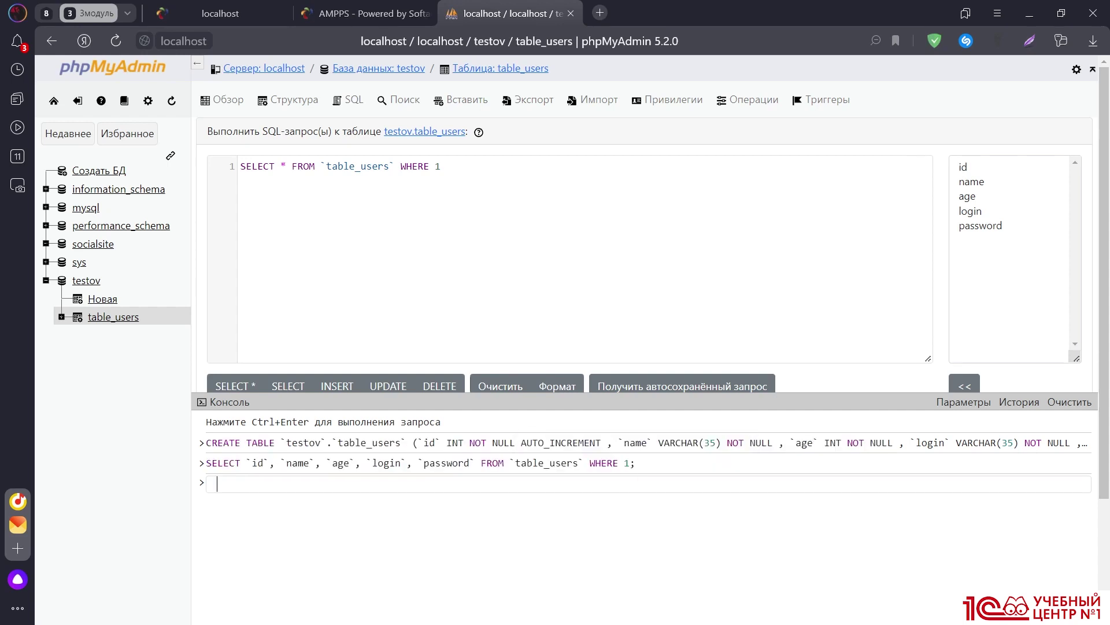
pyautogui.hotkey('ctrl', 'v')
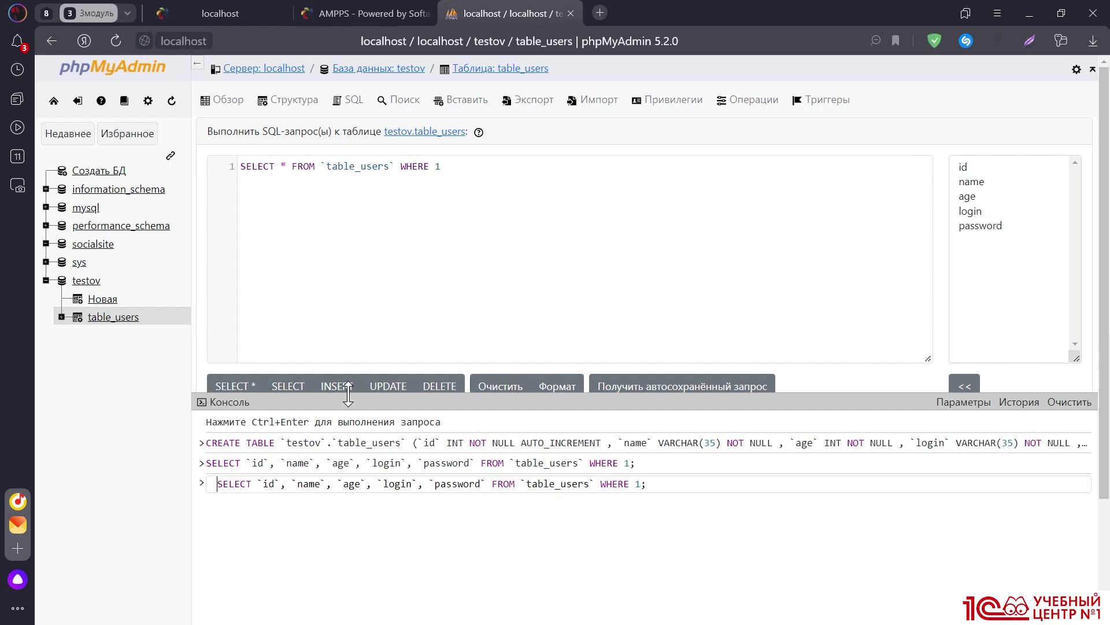
# Replace the console line with the INSERT INTO `table_users` template with placeholder values
pyautogui.press('Home')
pyautogui.press('End')
pyautogui.hotkey('ctrl', 'shift', 'Left')
pyautogui.hotkey('ctrl', 'shift', 'Left')
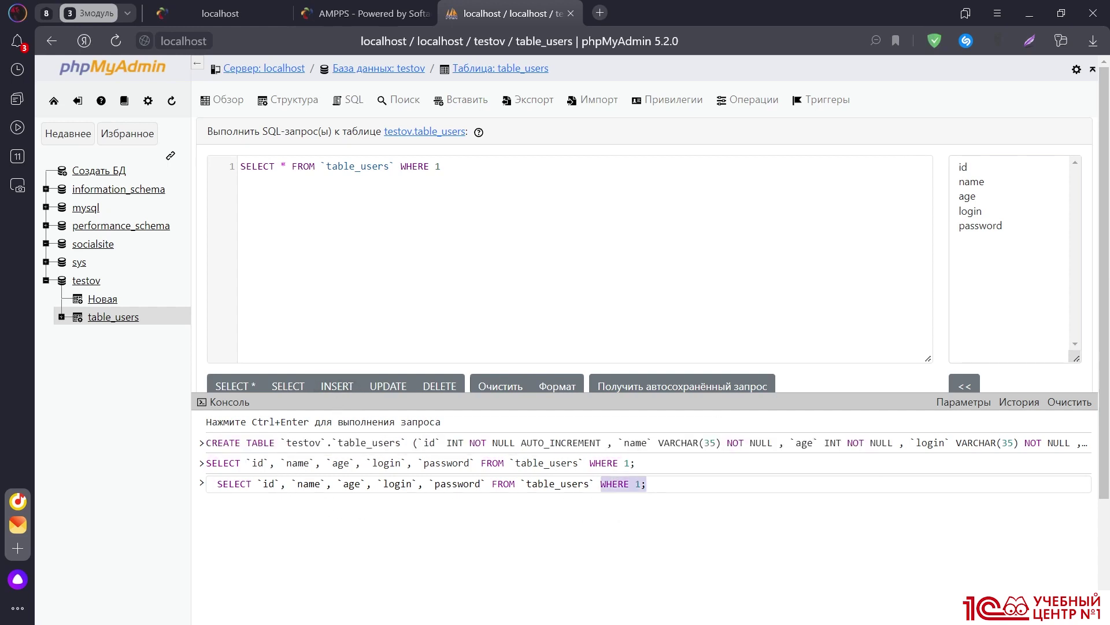
pyautogui.hotkey('shift', 'Home')
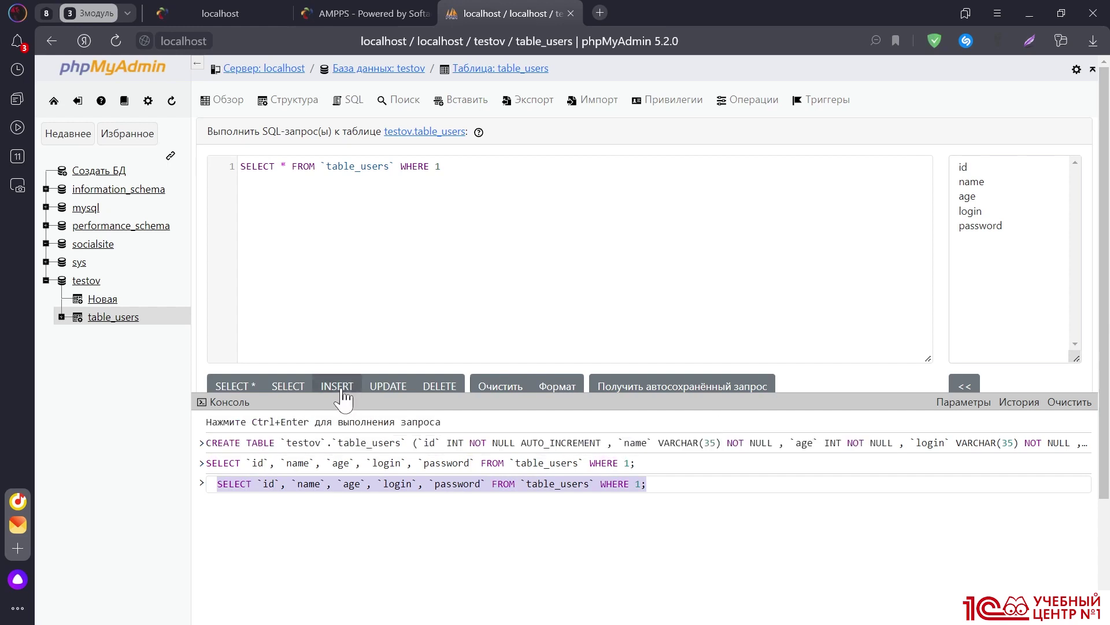
pyautogui.click(338, 387)
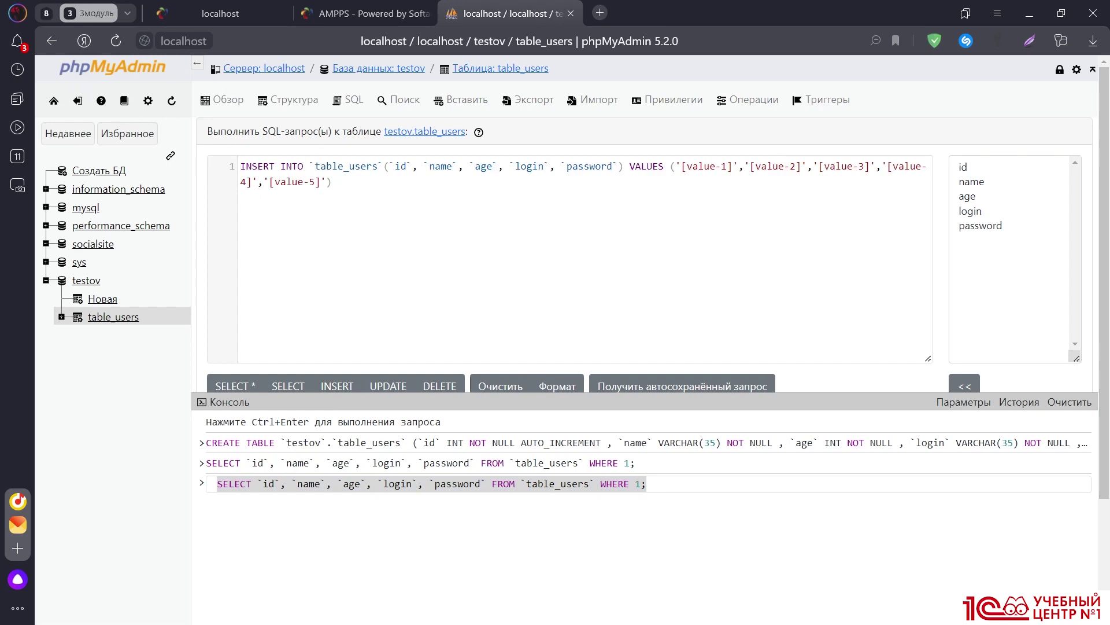
pyautogui.hotkey('ctrl', 'a')
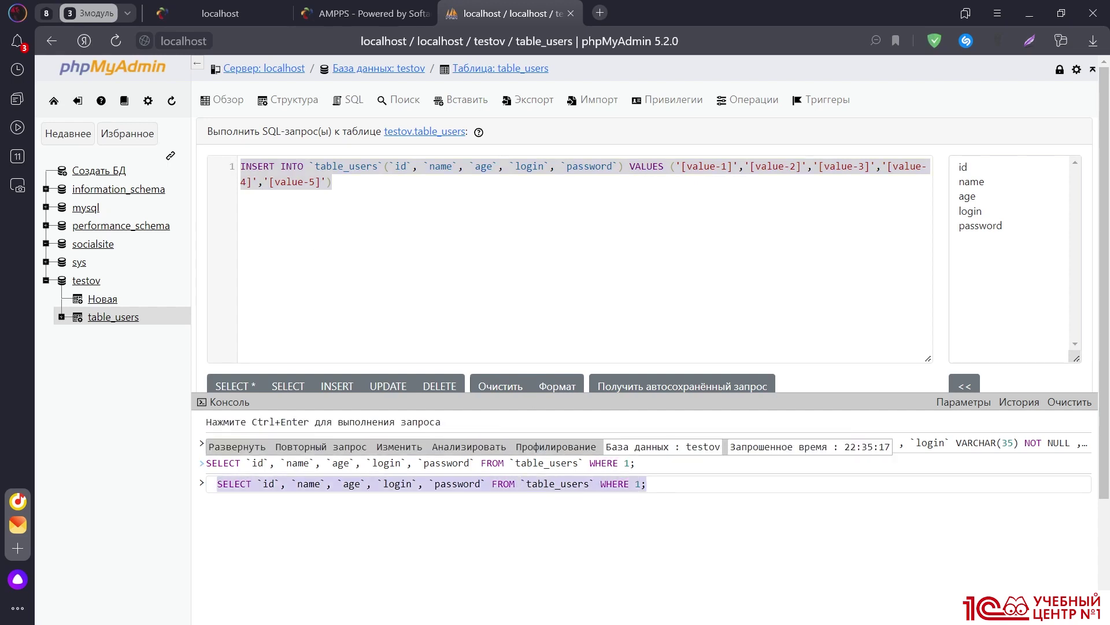
pyautogui.hotkey('ctrl', 'v')
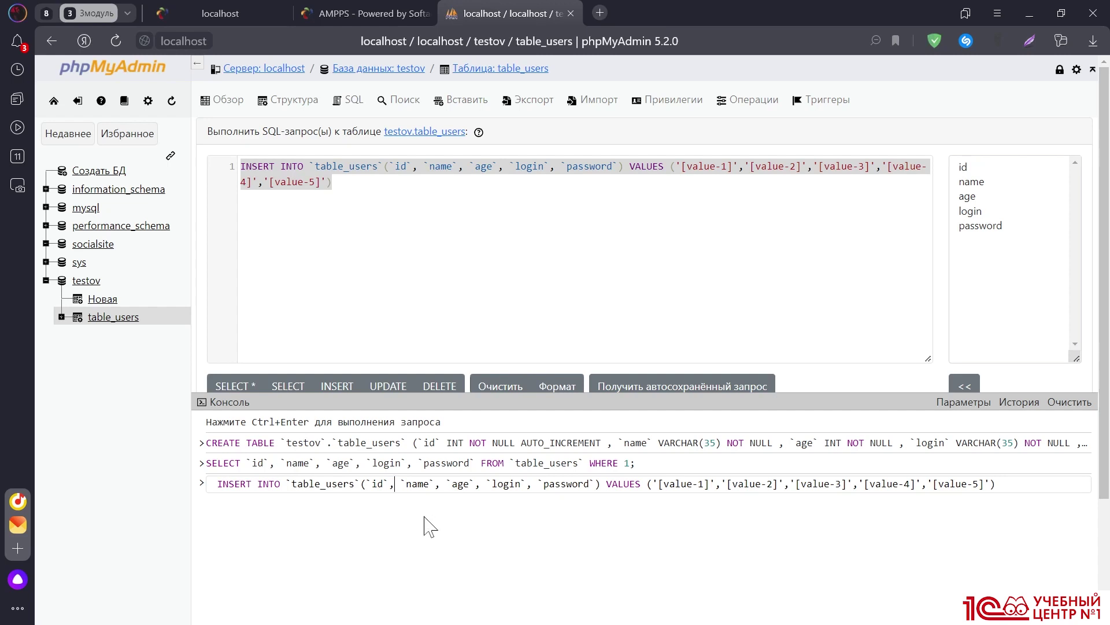
# Remove `id` from the INSERT column list and delete the placeholder values
pyautogui.press('BackSpace')
pyautogui.press('BackSpace')
pyautogui.press('BackSpace')
pyautogui.press('BackSpace')
pyautogui.press('BackSpace')
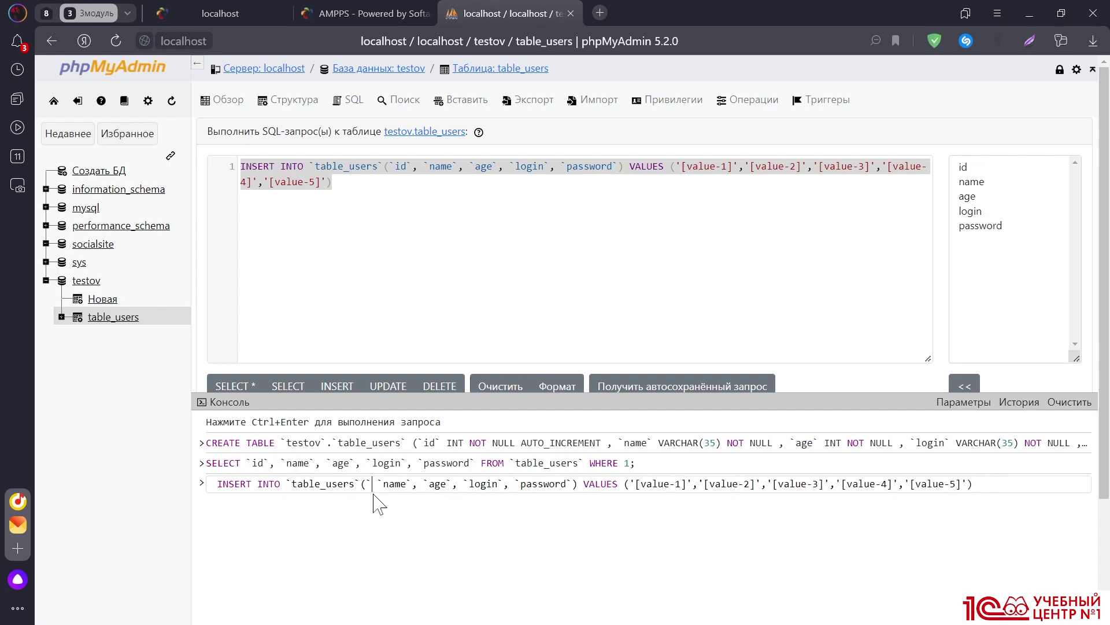
pyautogui.press('Delete')
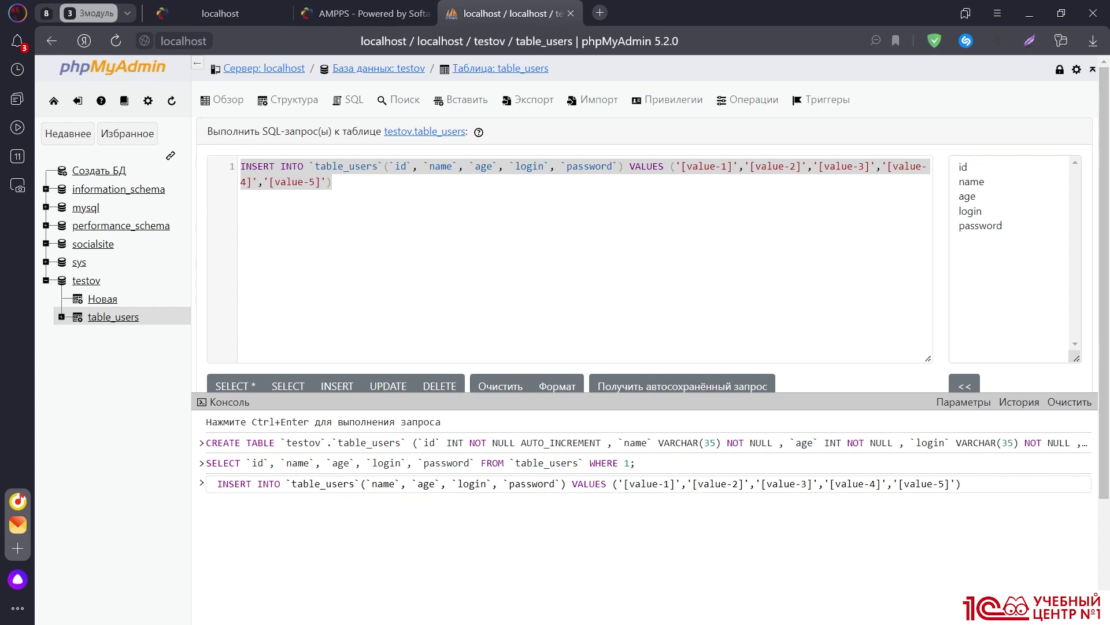
pyautogui.moveTo(952, 483); pyautogui.dragTo(623, 483)
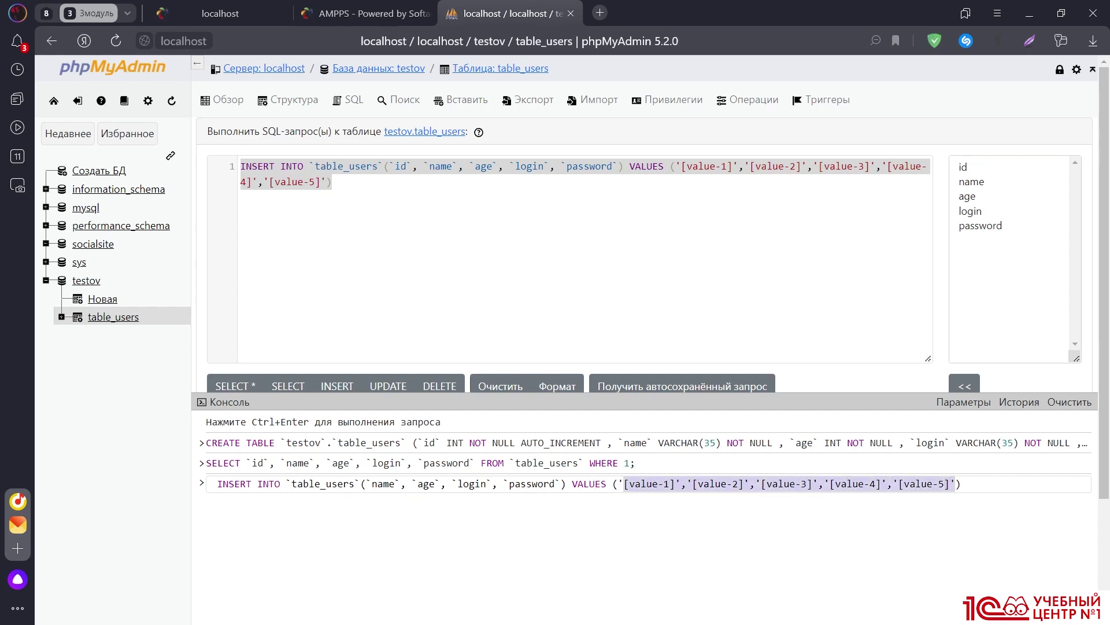
pyautogui.press('BackSpace')
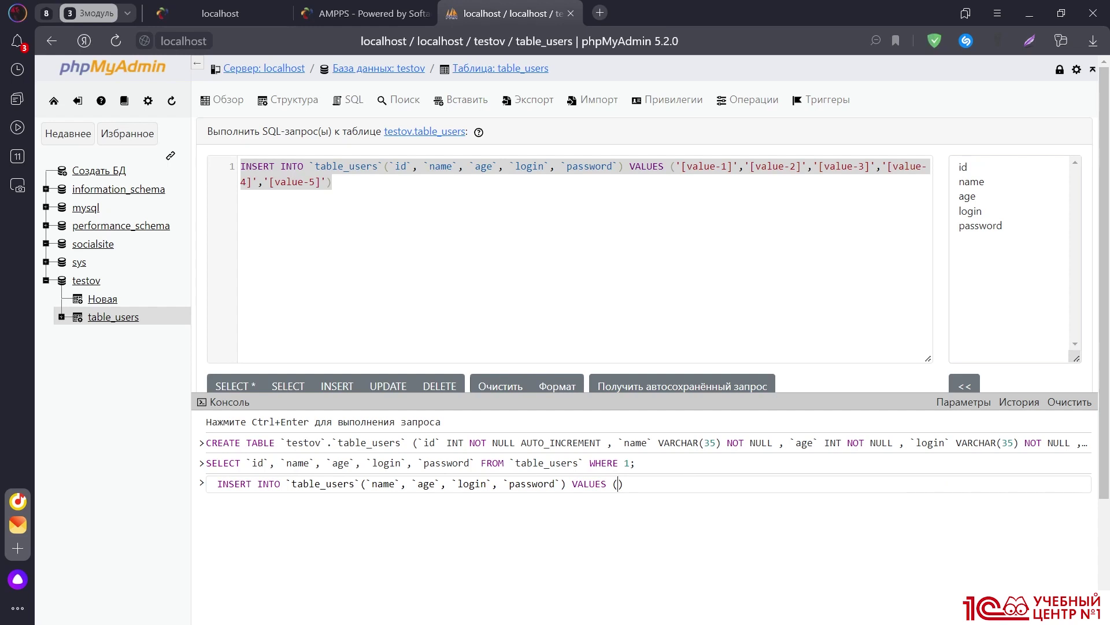
# Enter the name, age 25, login and password values and run the INSERT
pyautogui.hotkey('ctrl', 'Return')
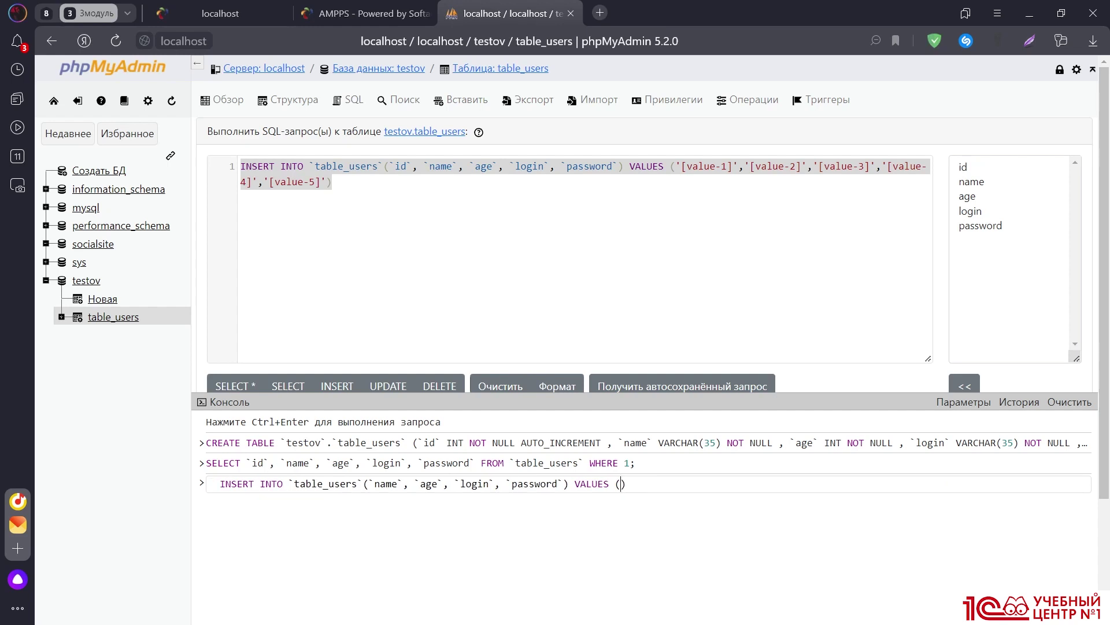
pyautogui.write("ilya',")
pyautogui.write("25, 'monk', '12")
pyautogui.write("345');")
pyautogui.press('Return')
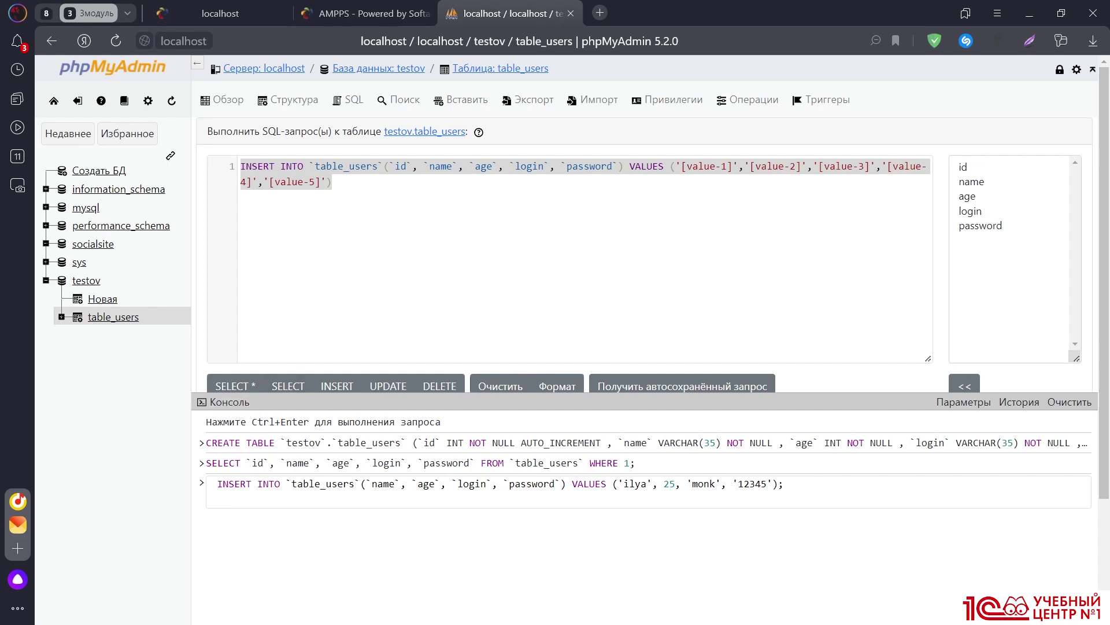
pyautogui.hotkey('ctrl', 'Return')
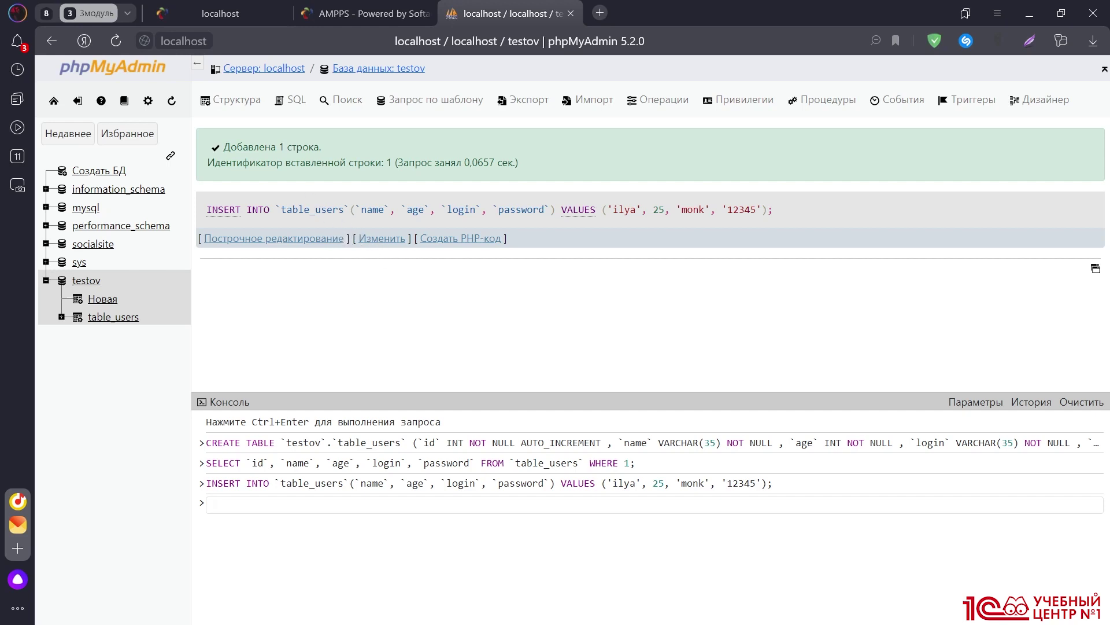
# Collapse the console and browse table_users, showing its single row with id 1 and age 25
pyautogui.moveTo(223, 147); pyautogui.dragTo(322, 148)
pyautogui.click(339, 161)
pyautogui.click(246, 409)
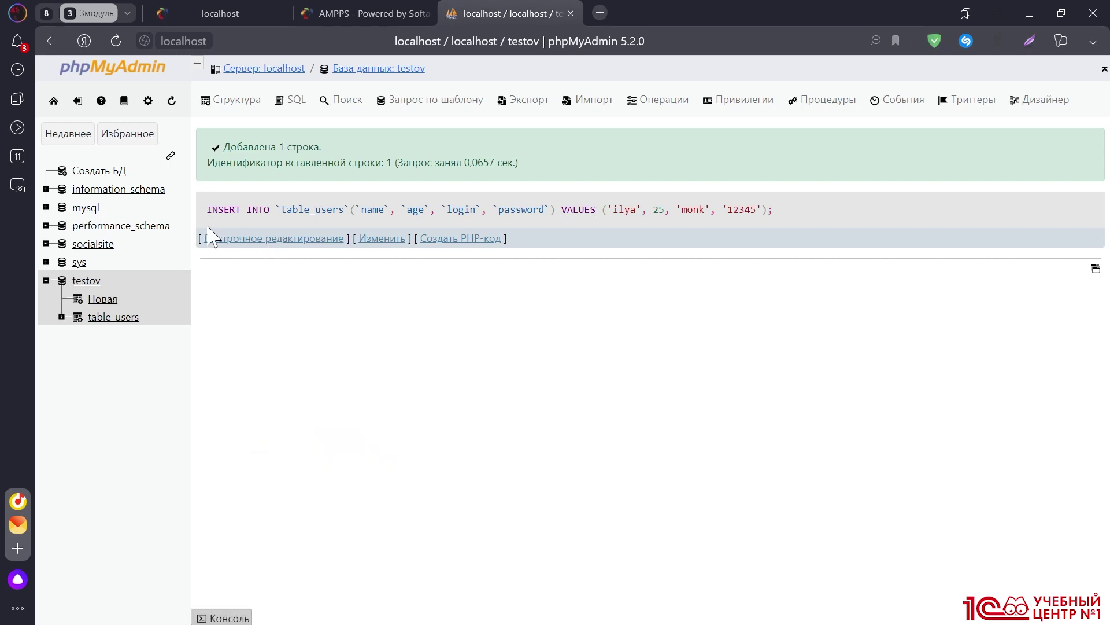
pyautogui.click(246, 103)
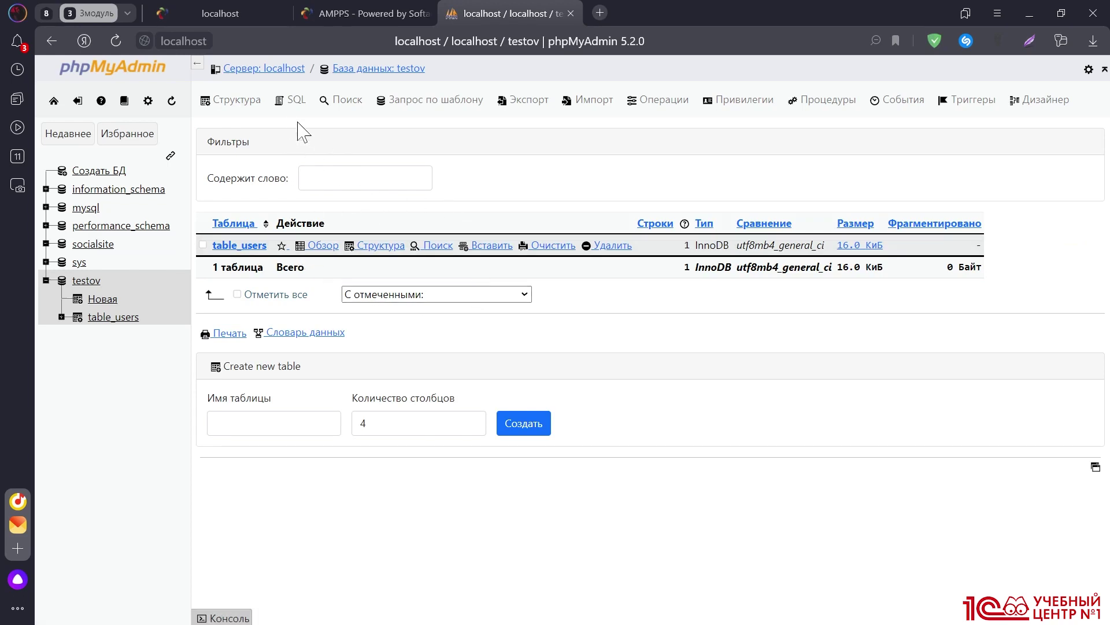
pyautogui.click(116, 318)
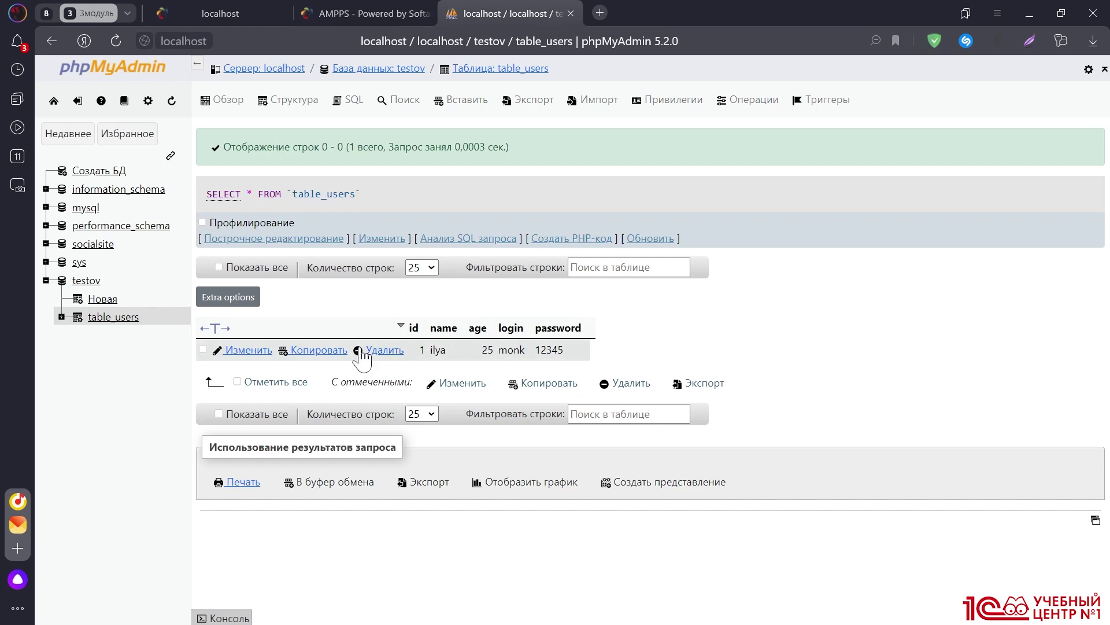
pyautogui.click(252, 354)
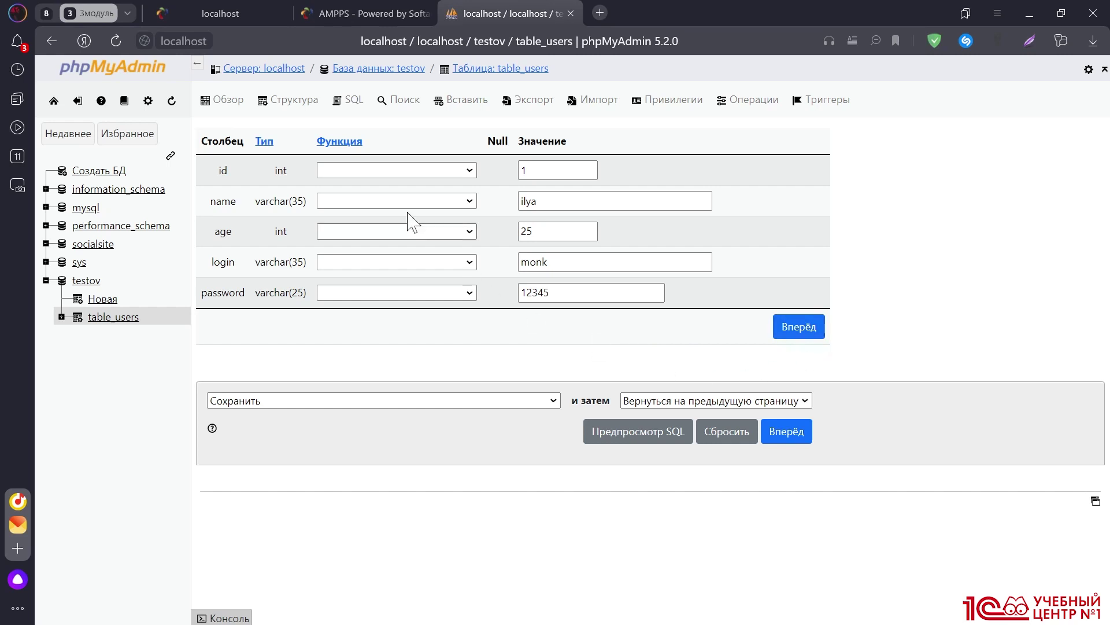
pyautogui.click(228, 105)
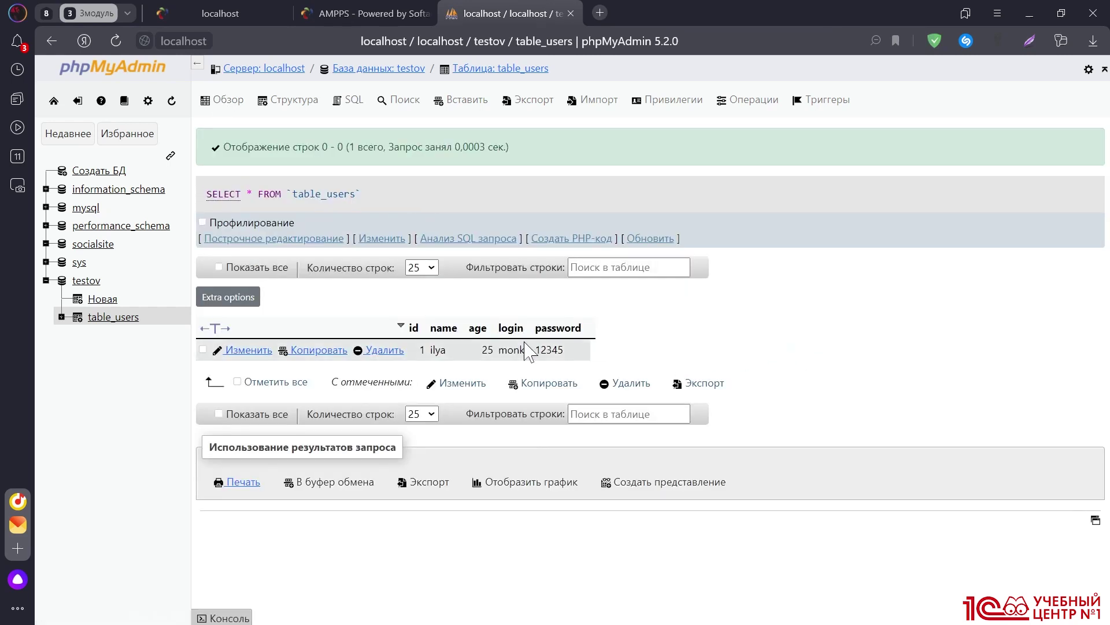